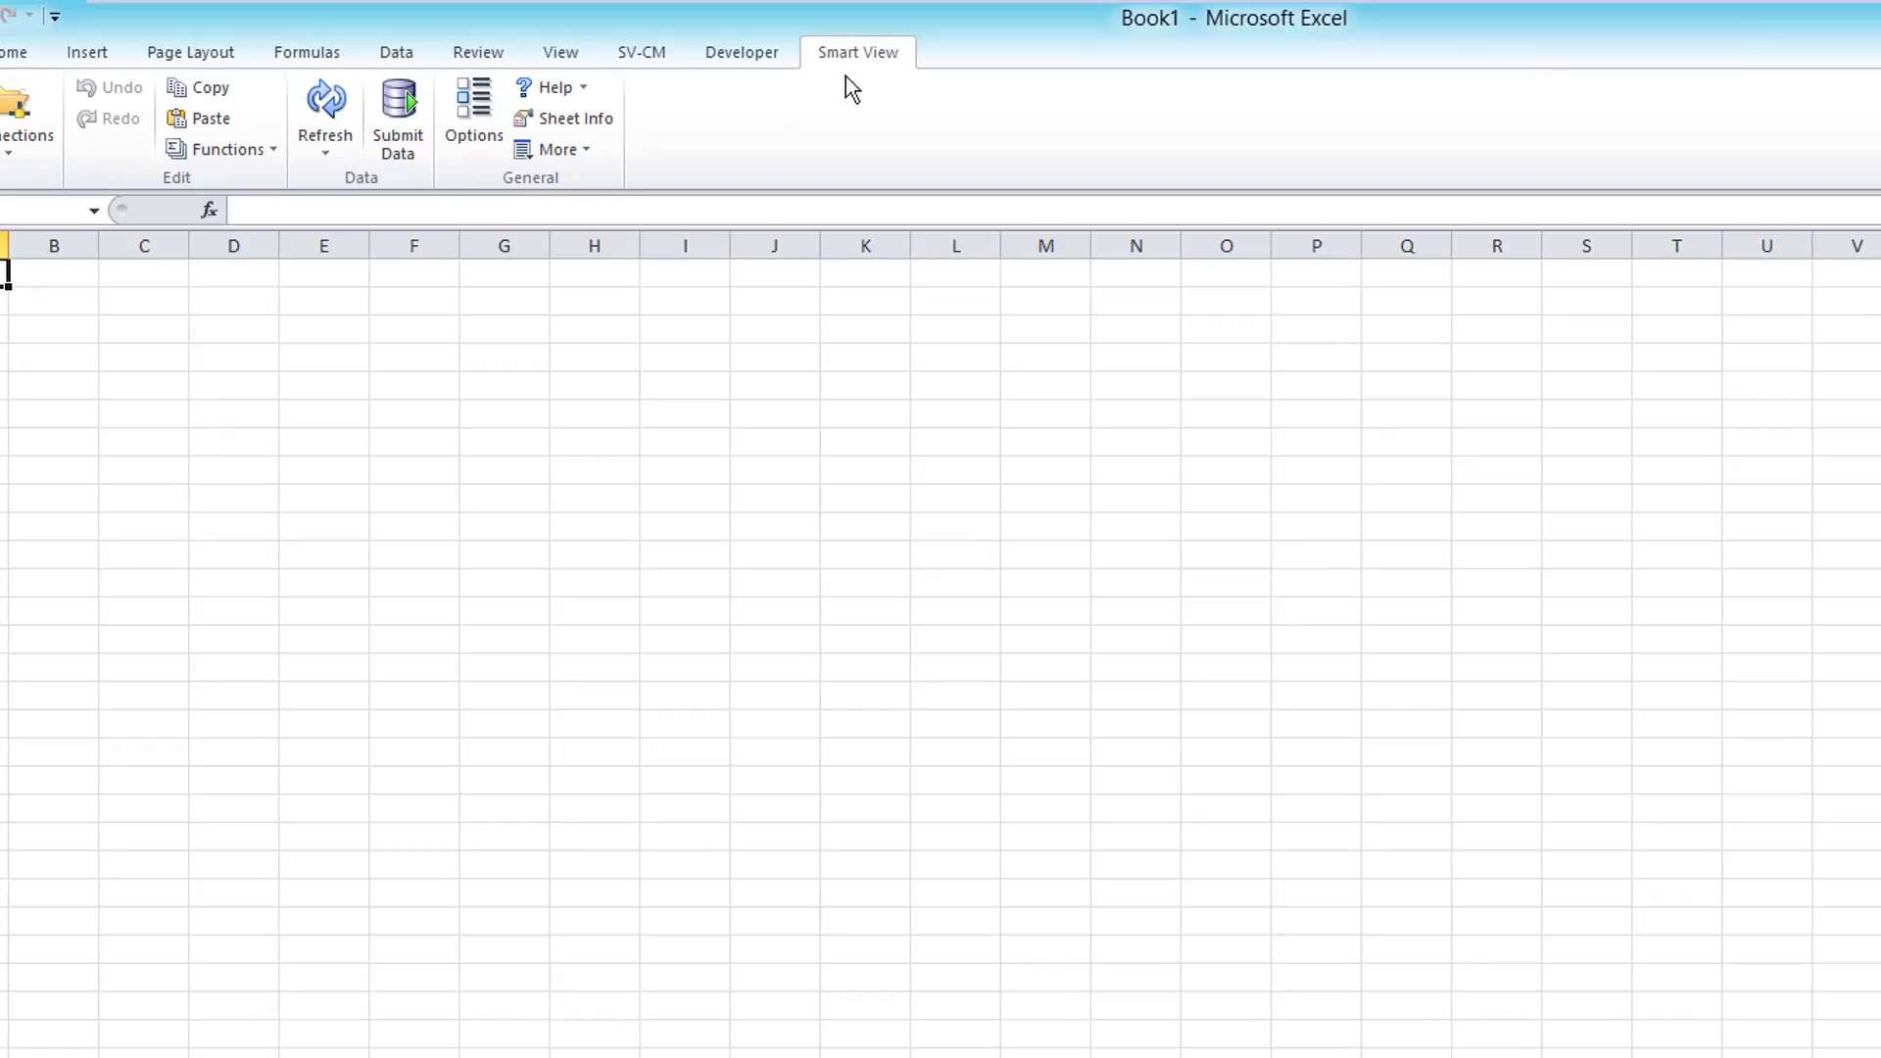
Step: Show the SV-CM add-in tools and confirm the Smart View connection list is empty
left_click(635, 55)
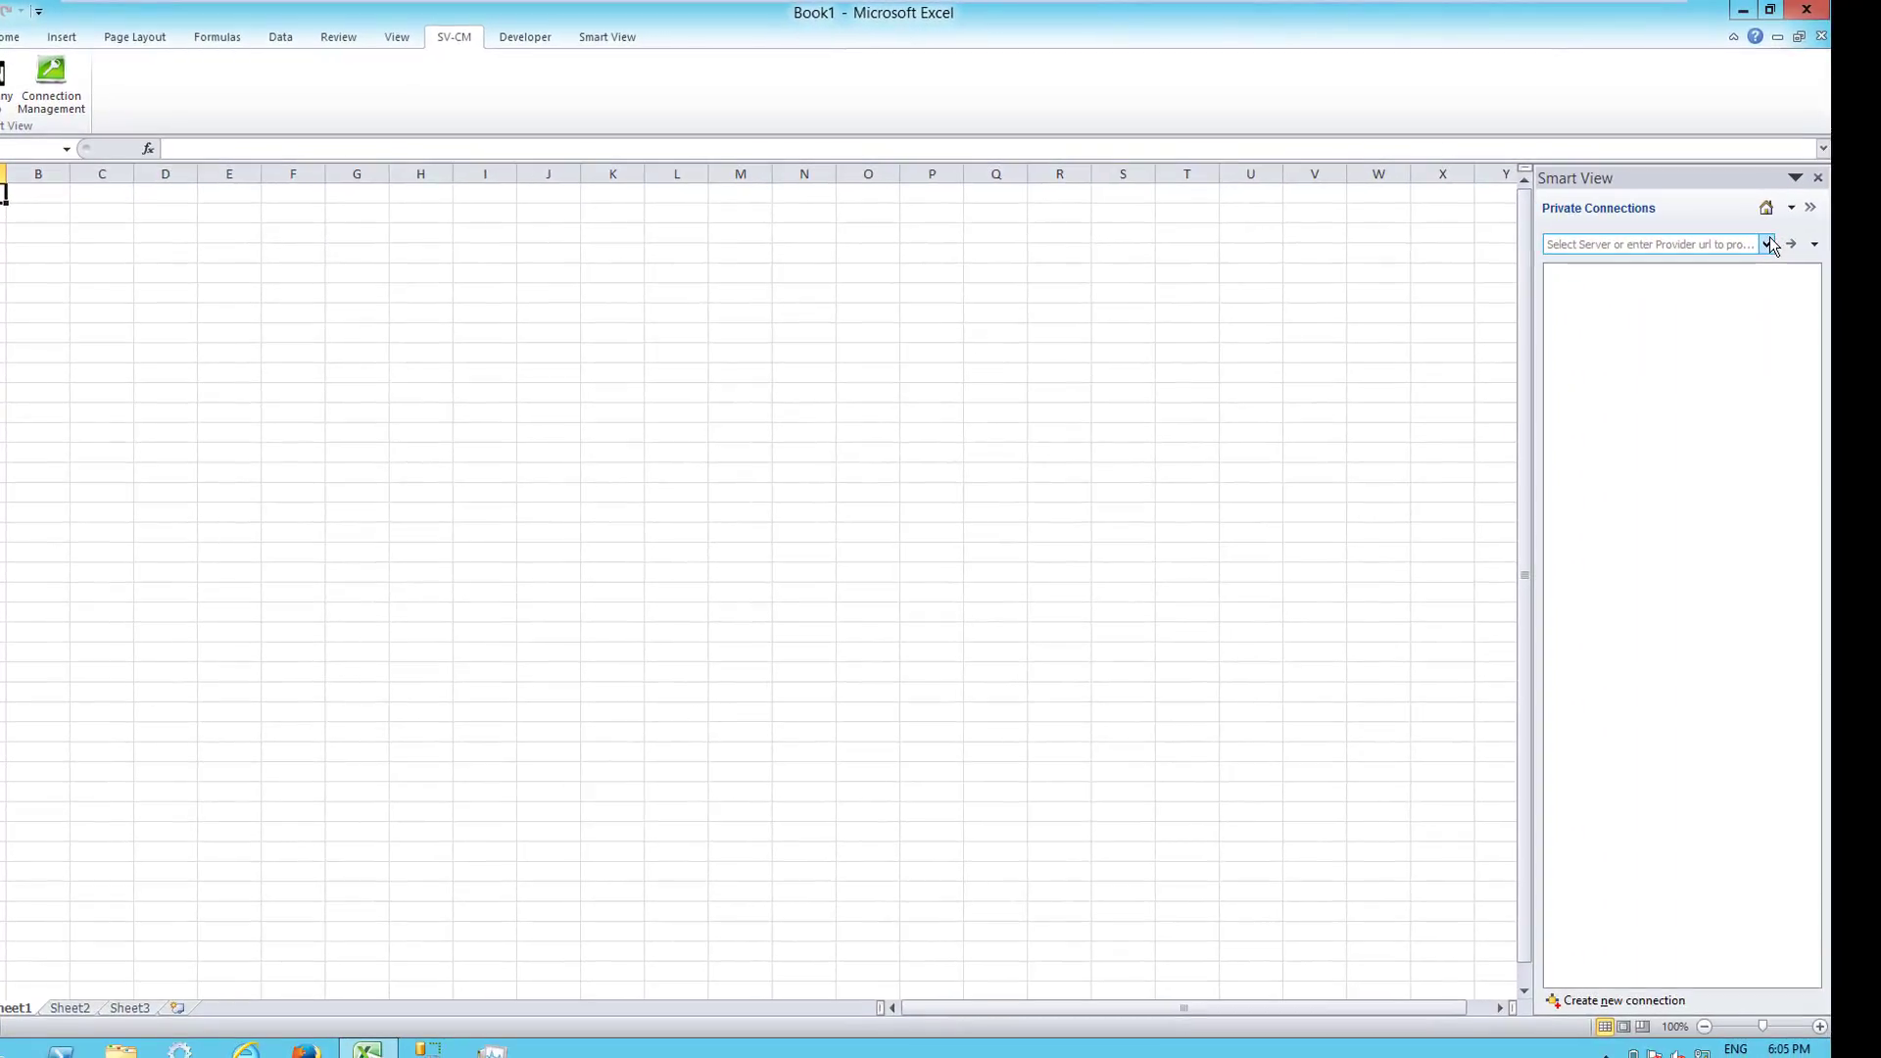
left_click(1769, 240)
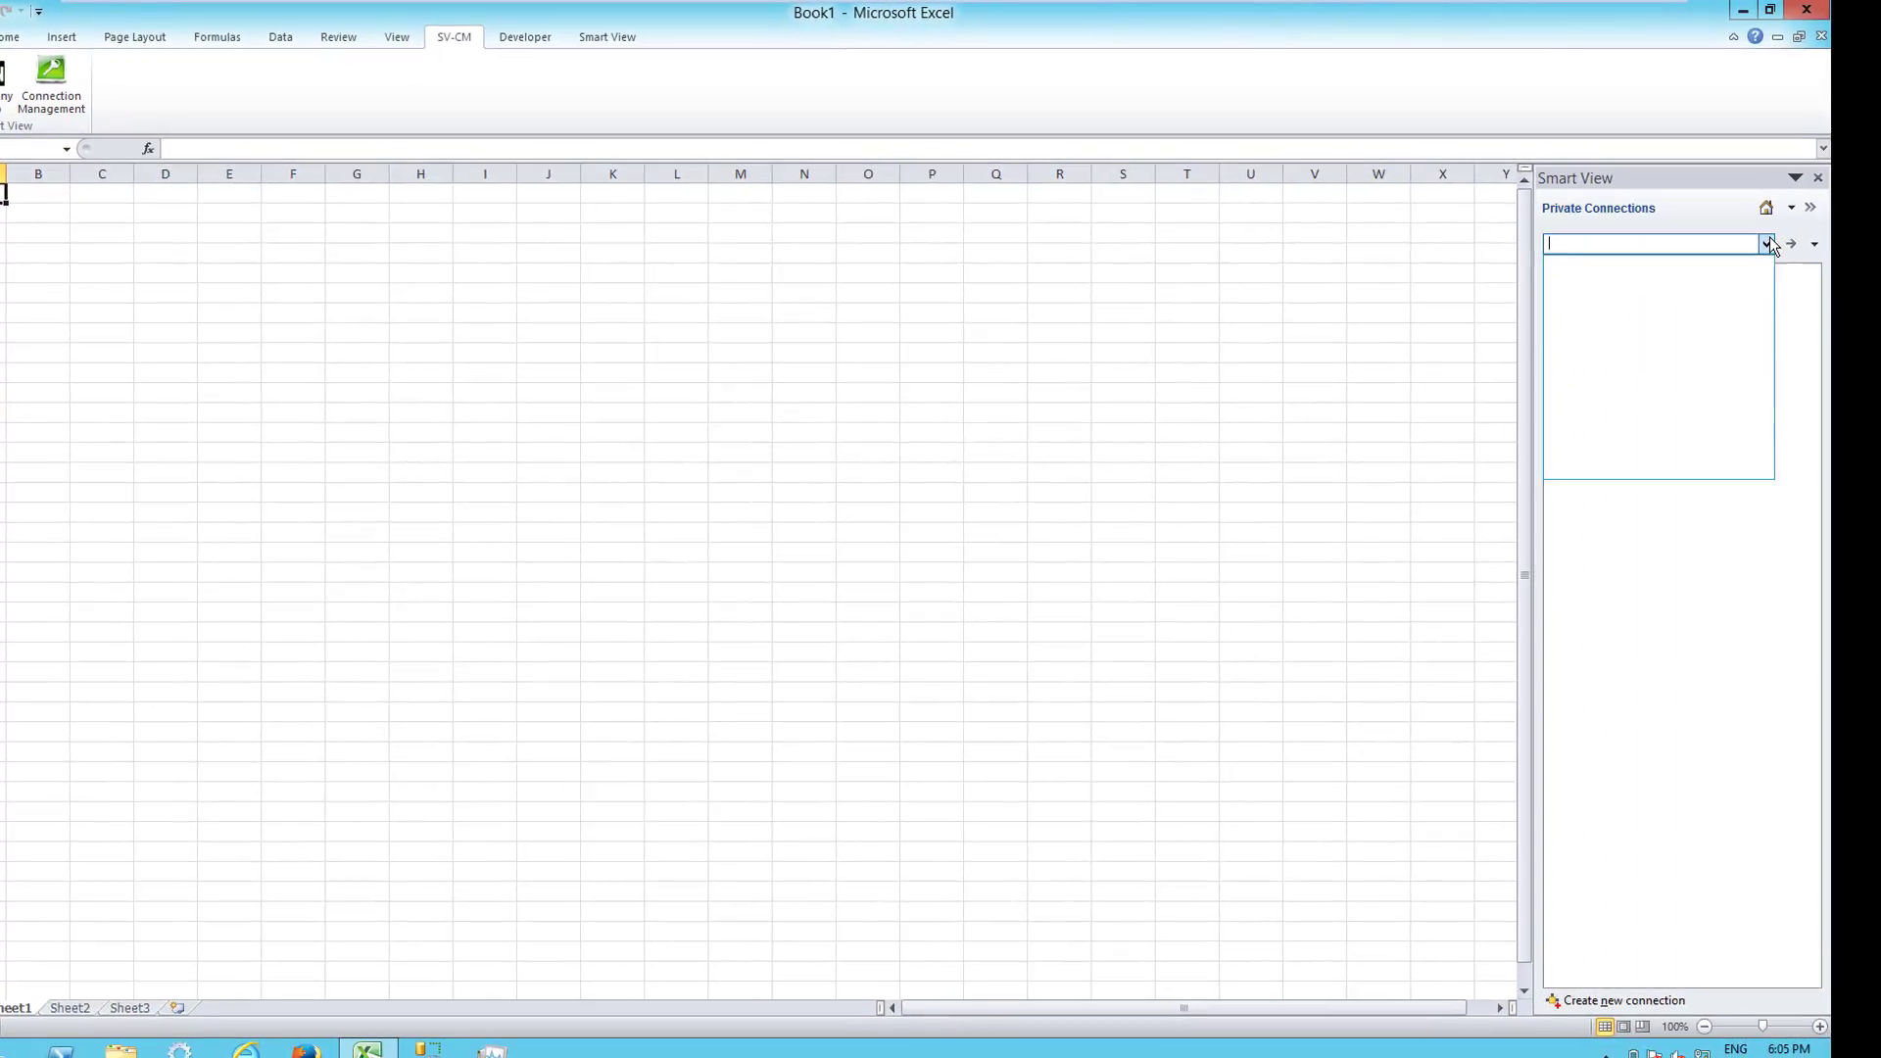
left_click(1767, 245)
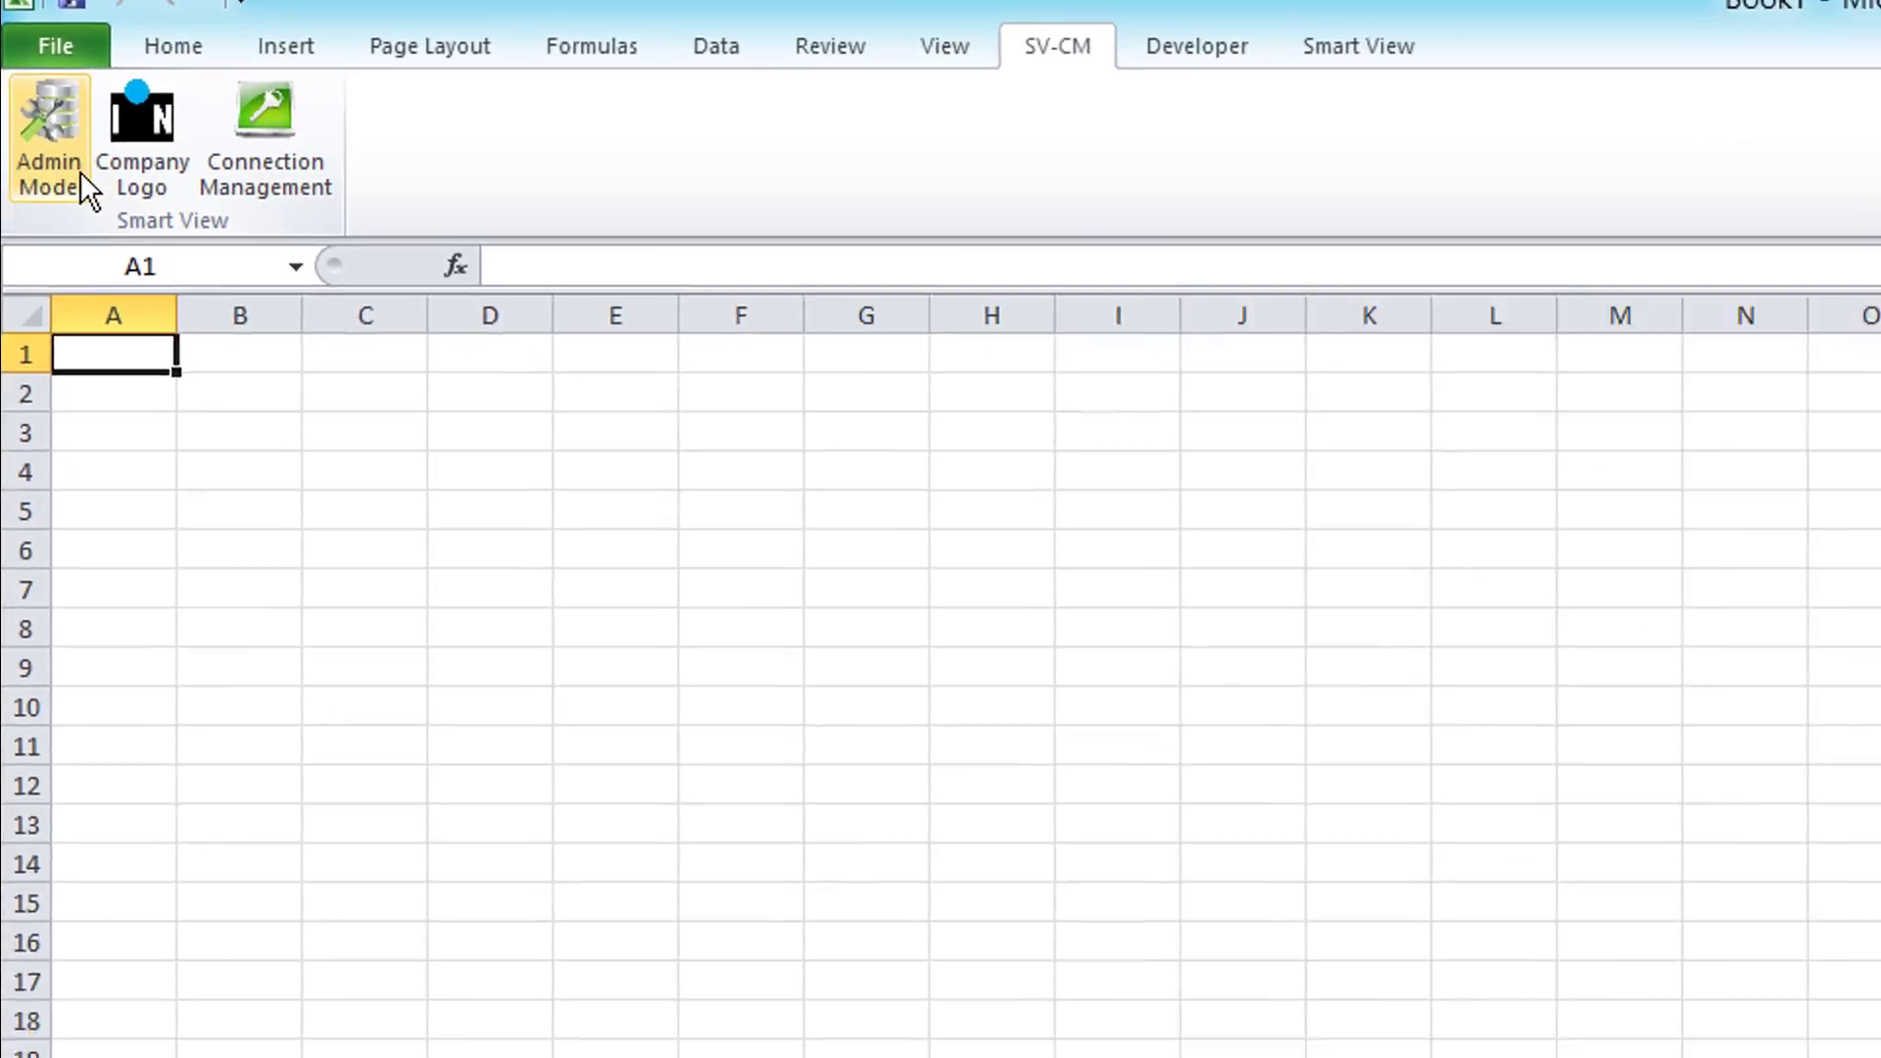
Step: Log on as admin with the password, reposition the Administration window, and view Vision_3's type choices
left_click(137, 228)
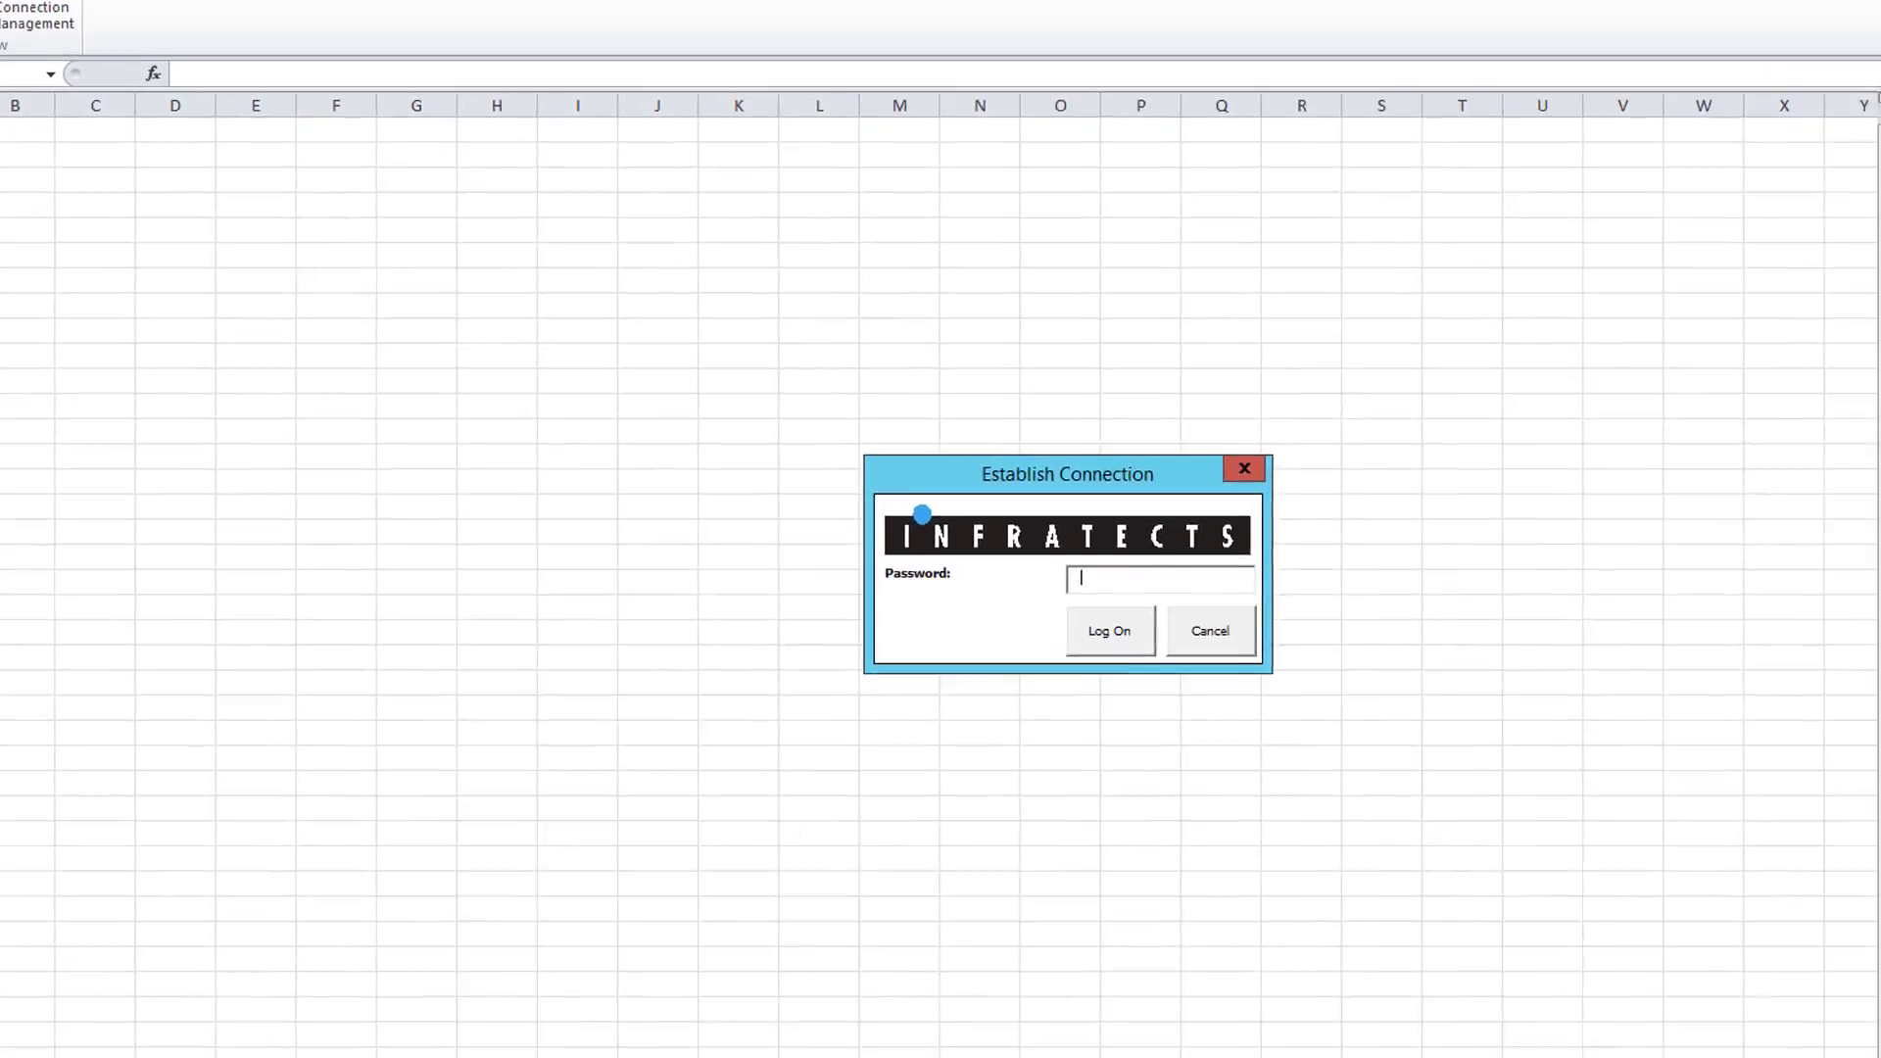
type("*********")
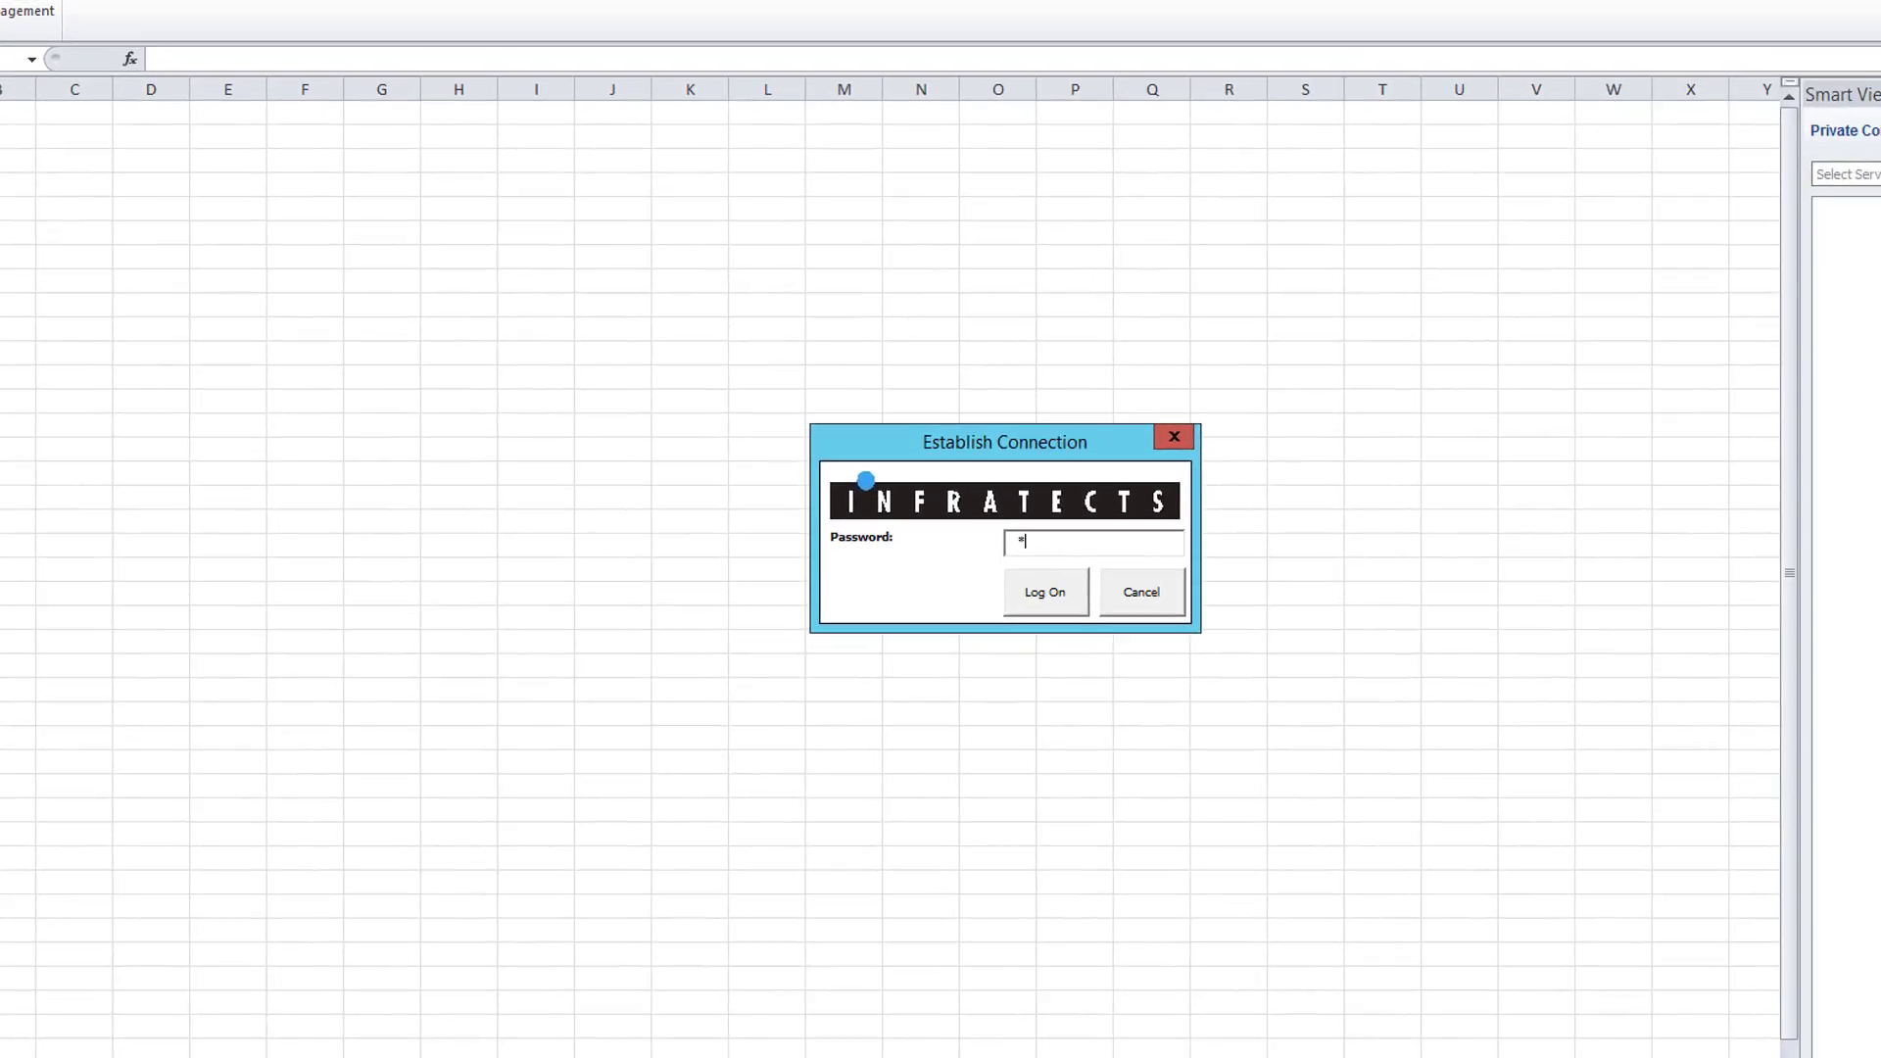
type("******")
key("Return")
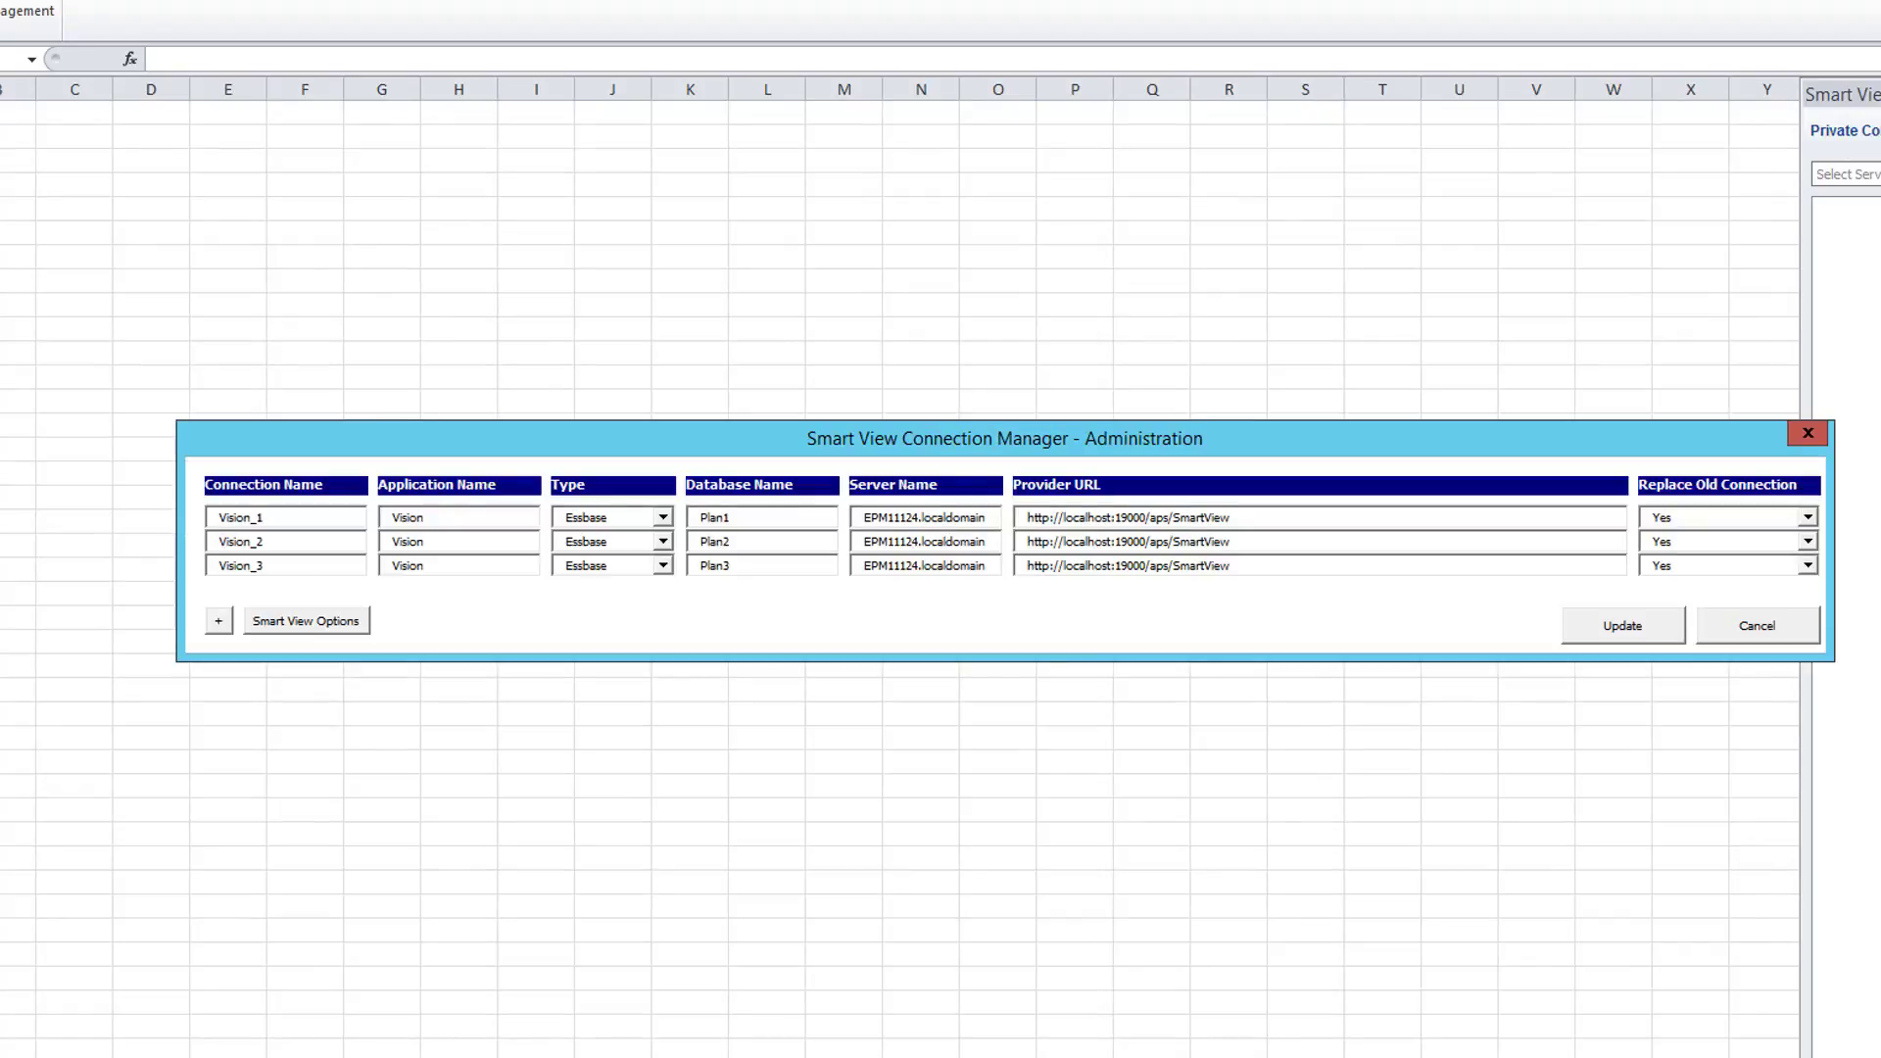
left_click_drag(613, 437, 508, 333)
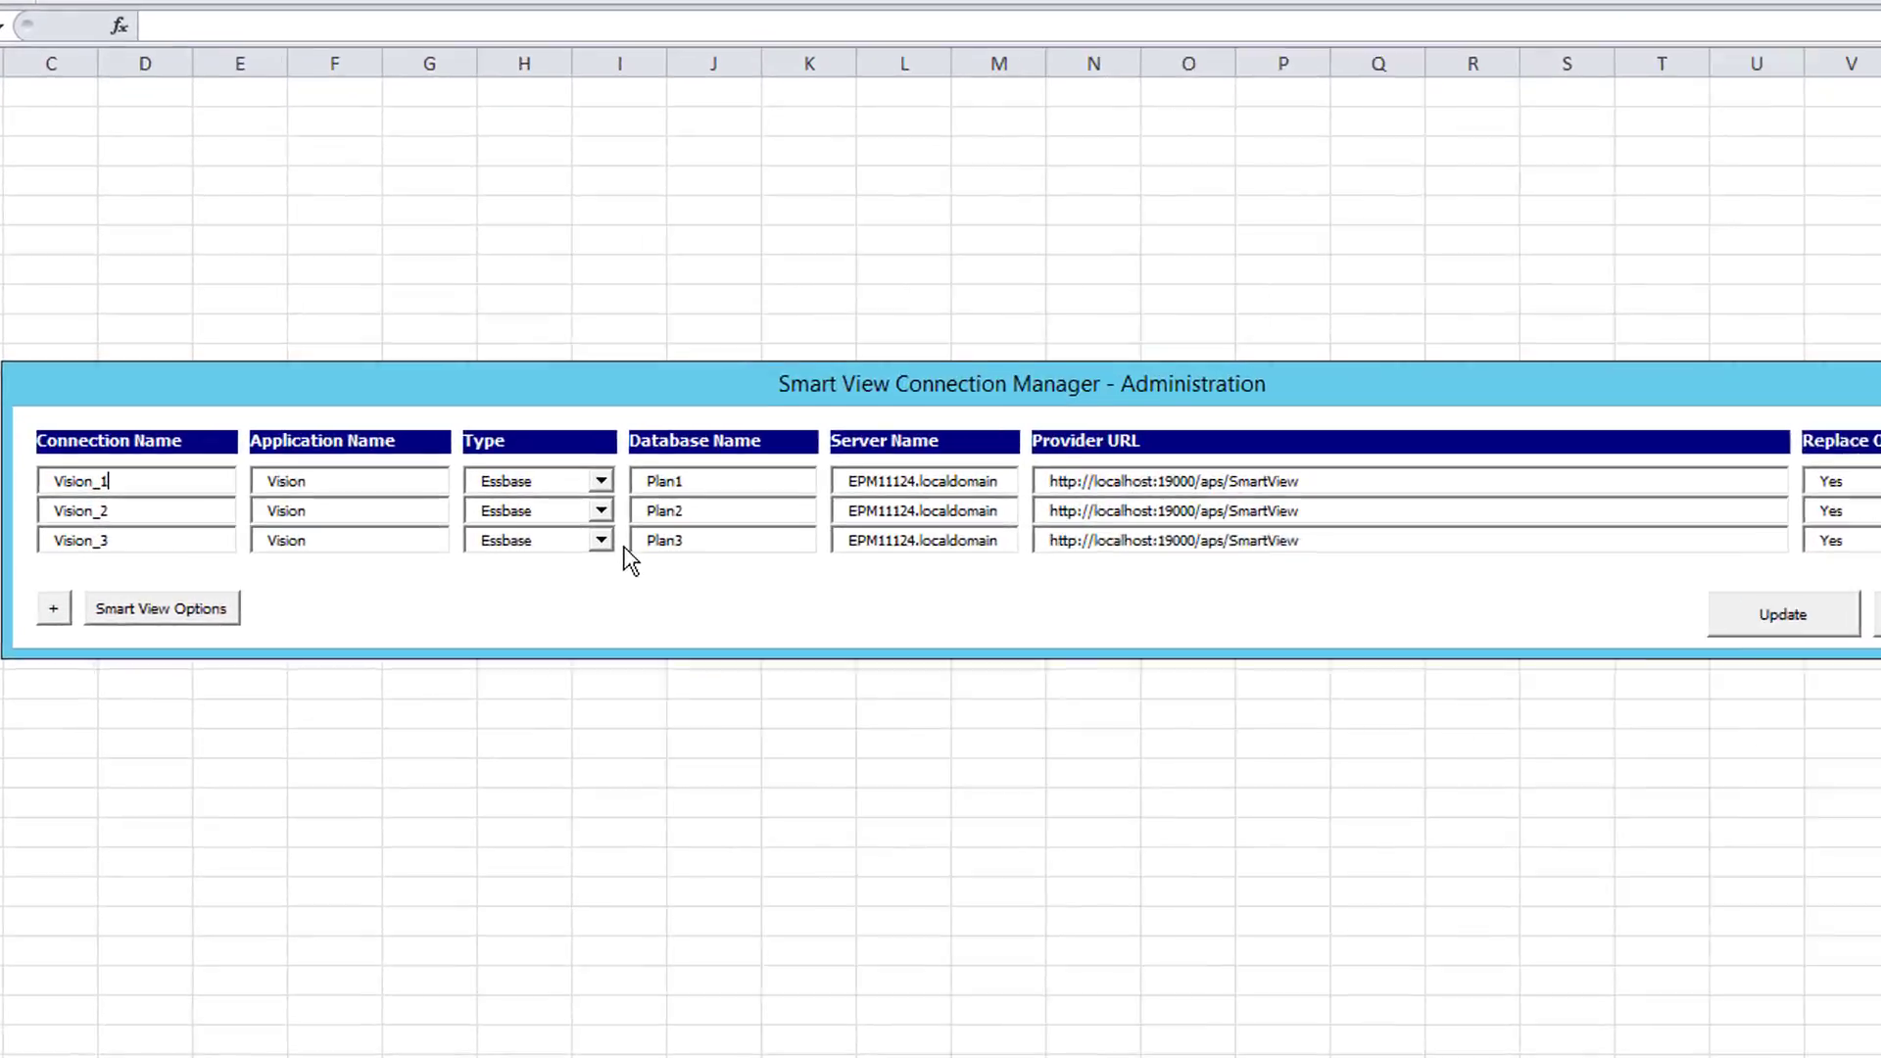
left_click(602, 541)
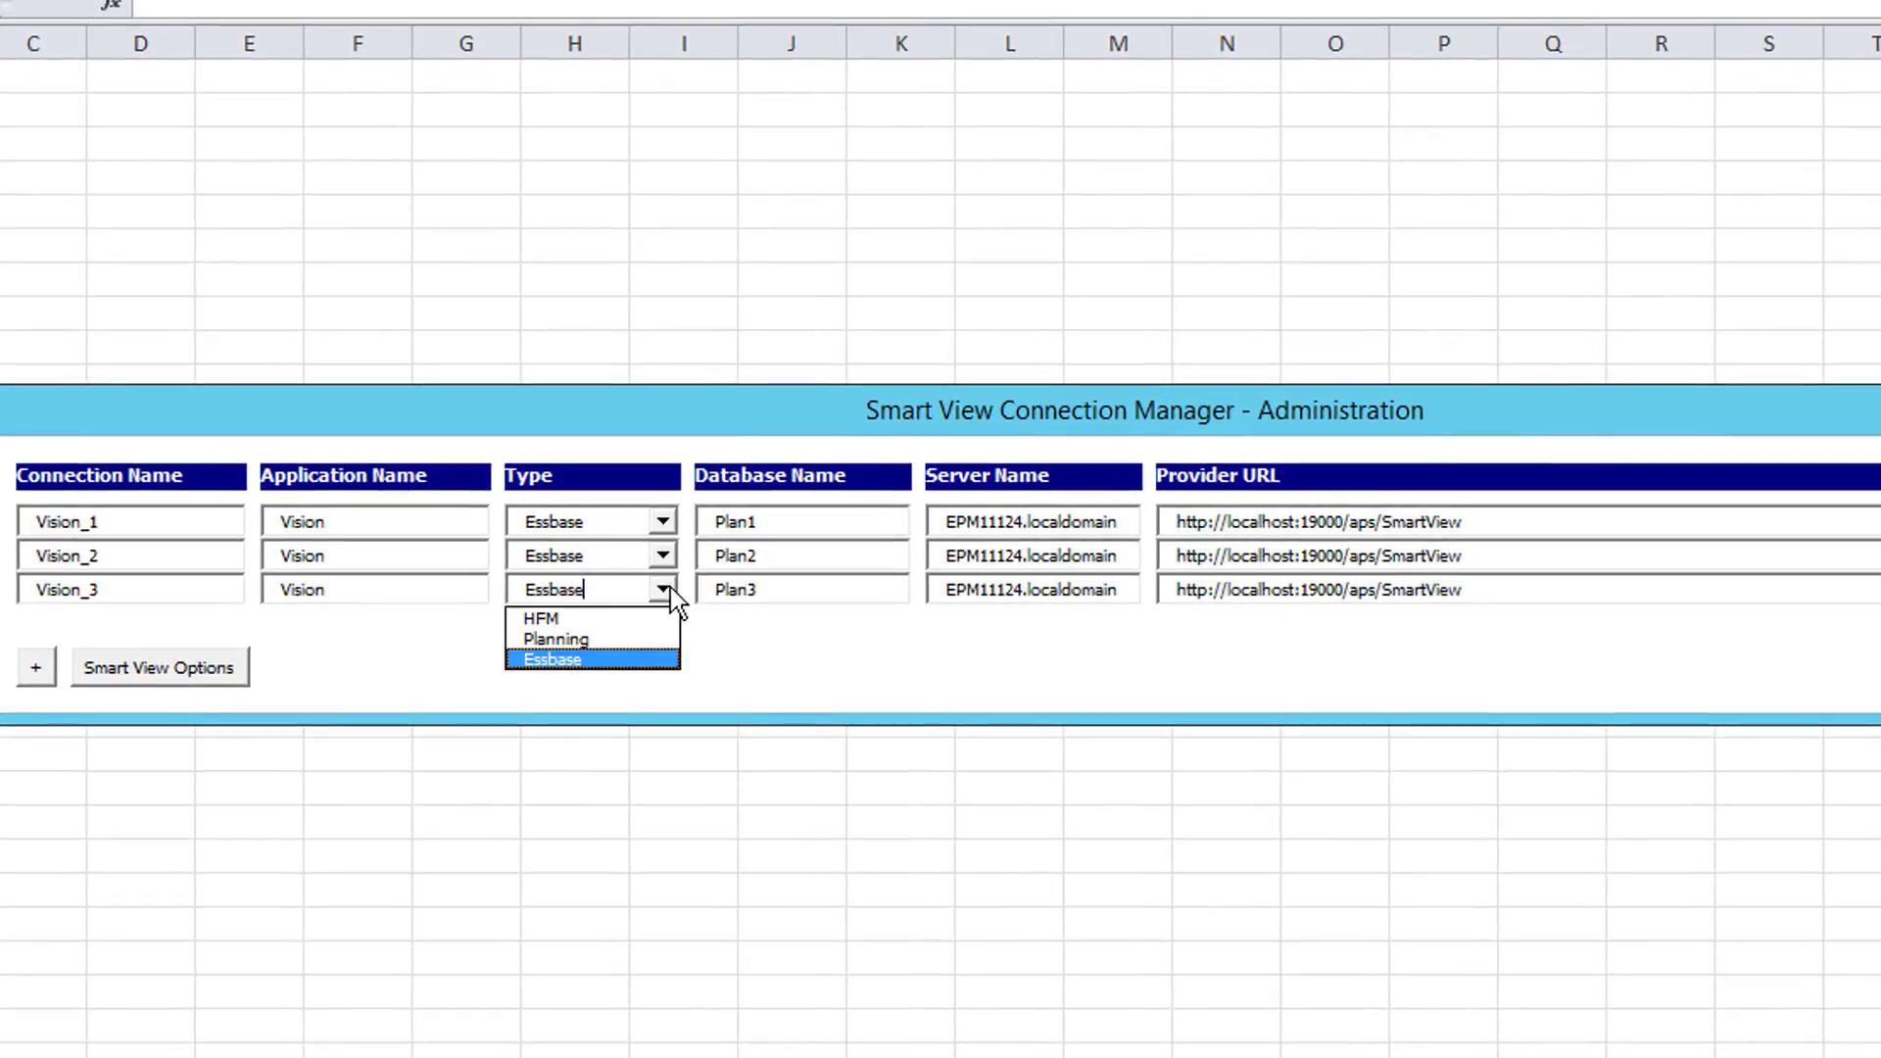
left_click(691, 651)
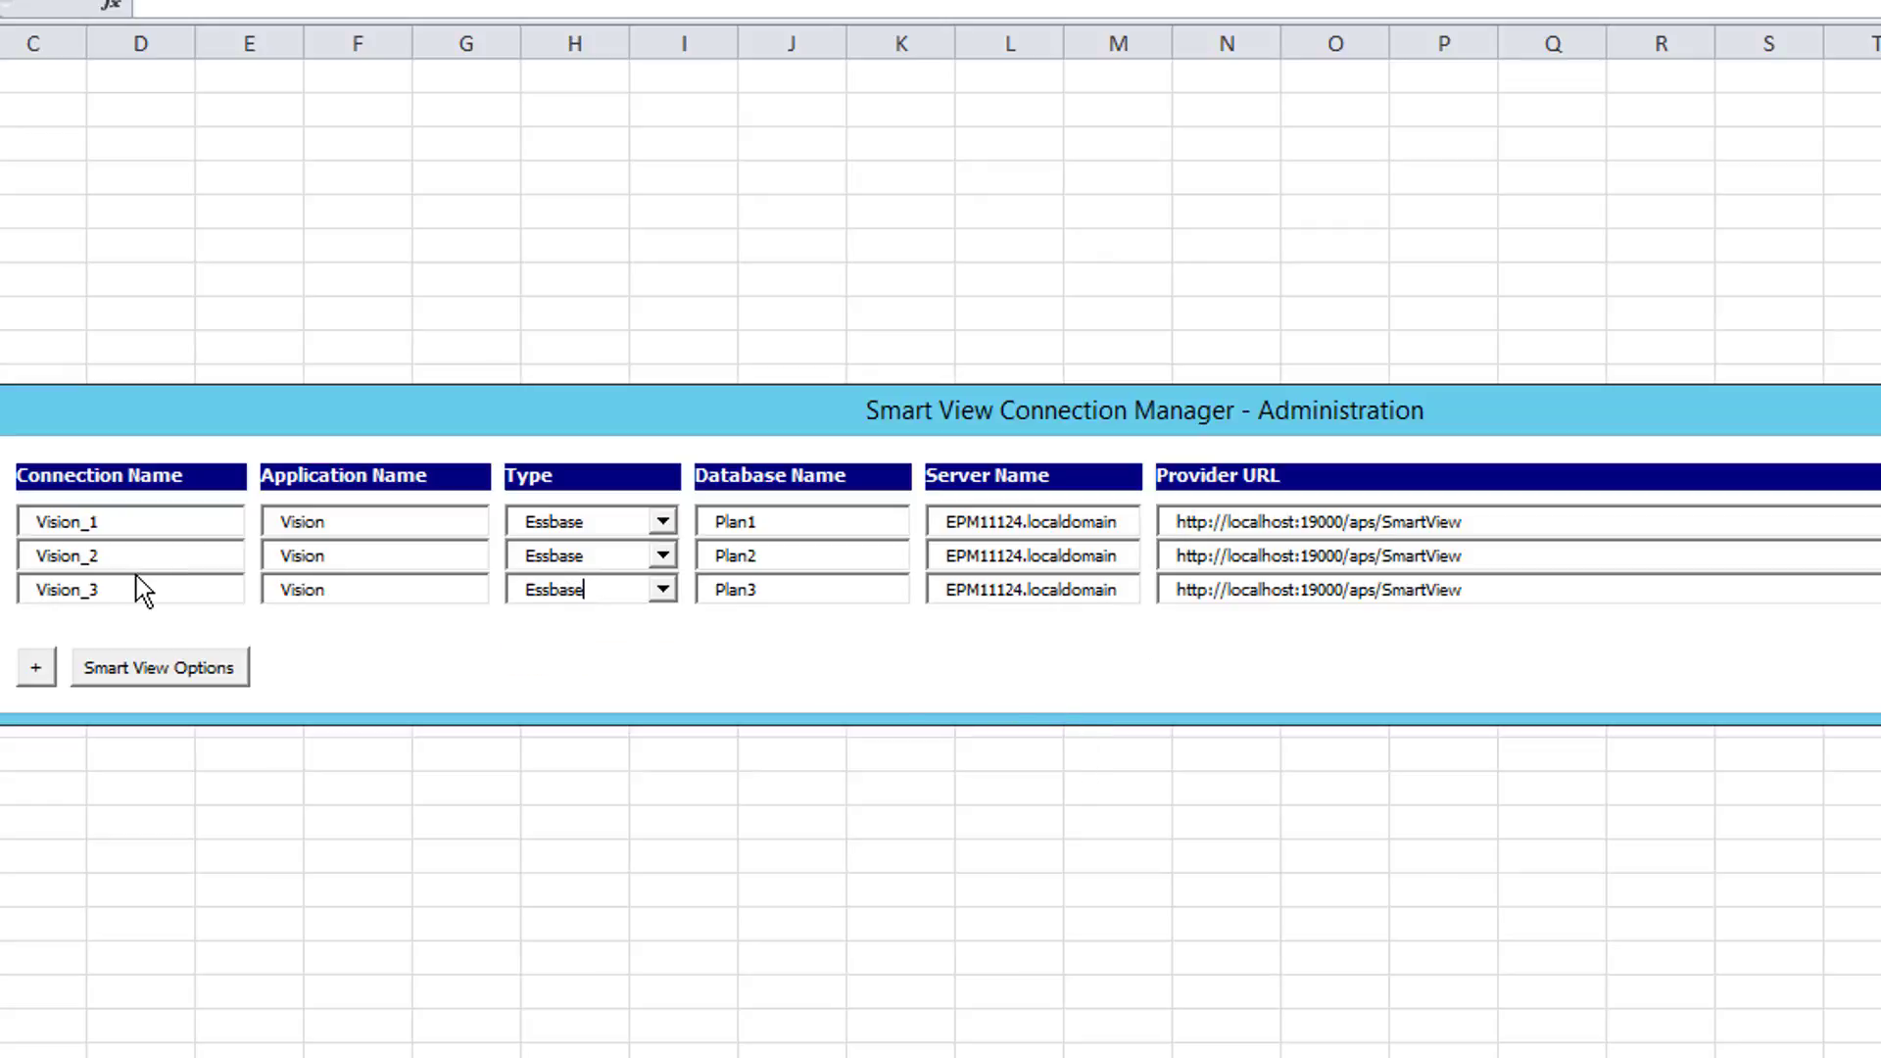
left_click(327, 589)
left_click(829, 595)
left_click(366, 589)
left_click(1540, 590)
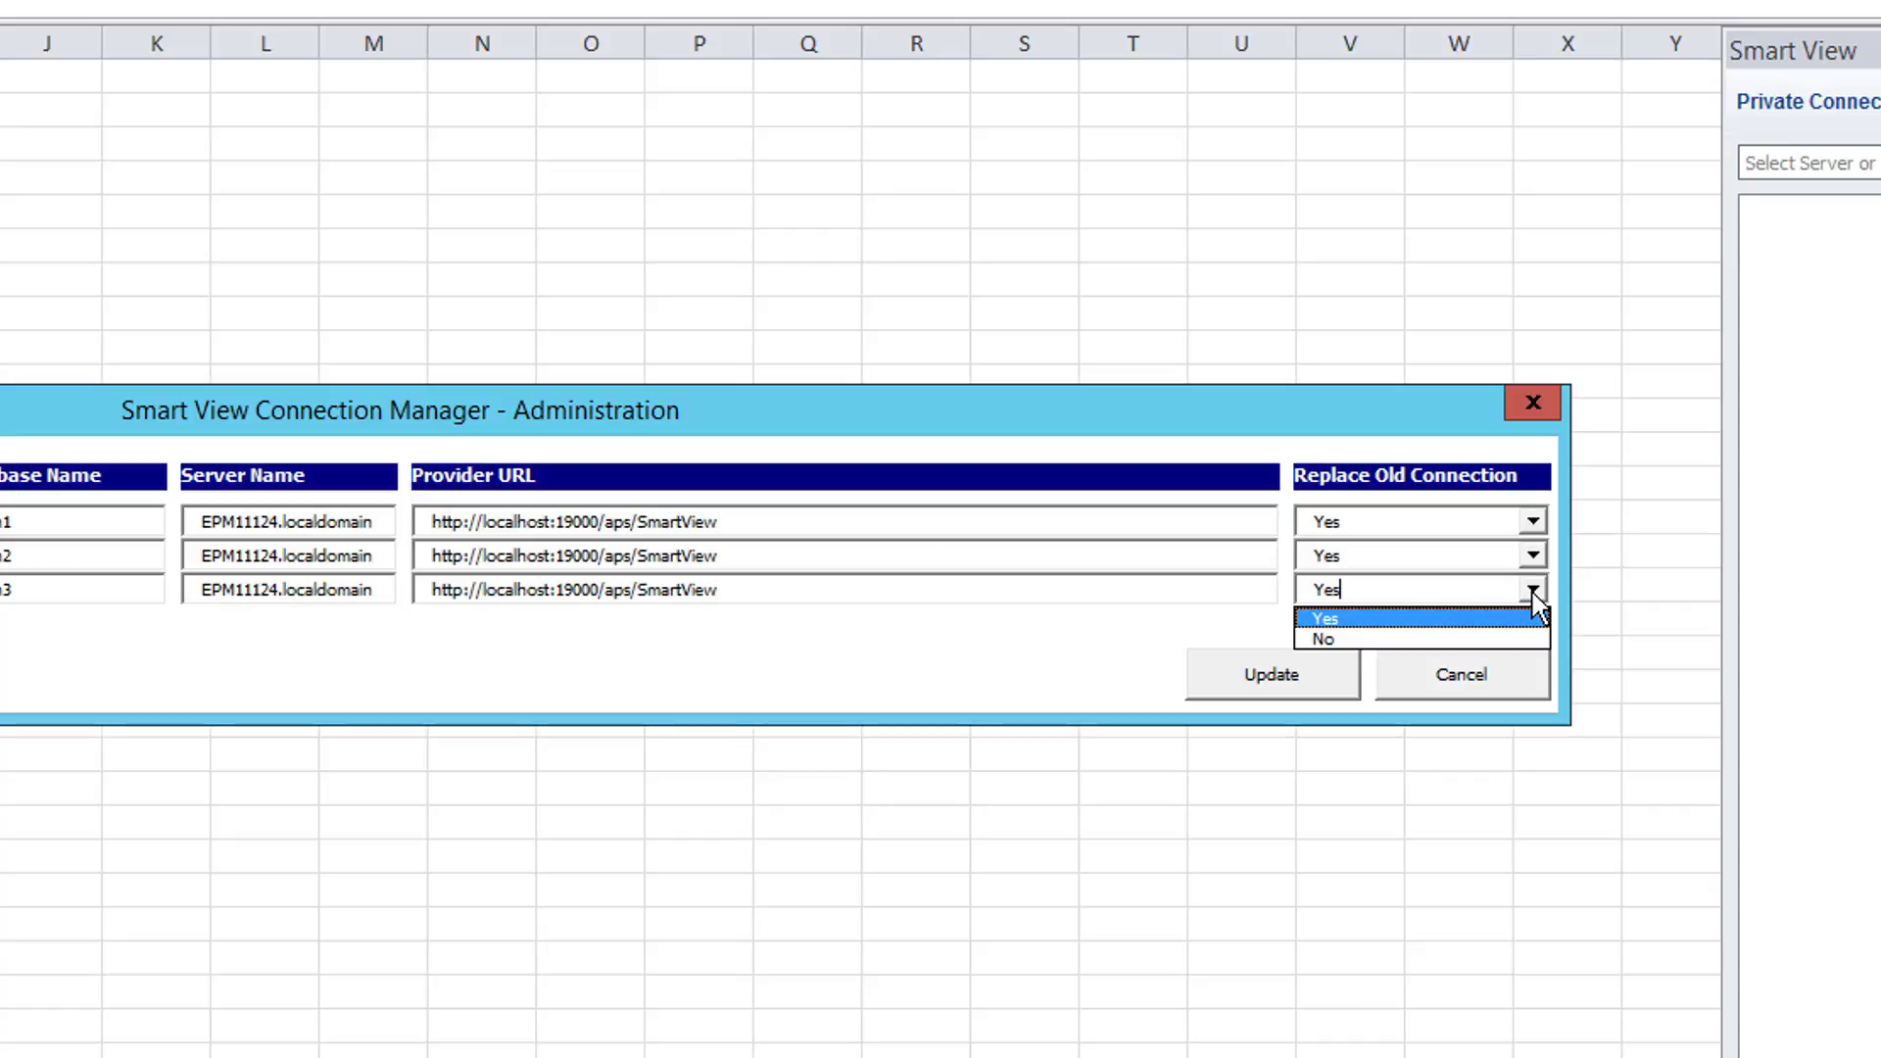
Step: Keep Replace Old Connection at Yes and add four blank rows below Vision_3
left_click(362, 772)
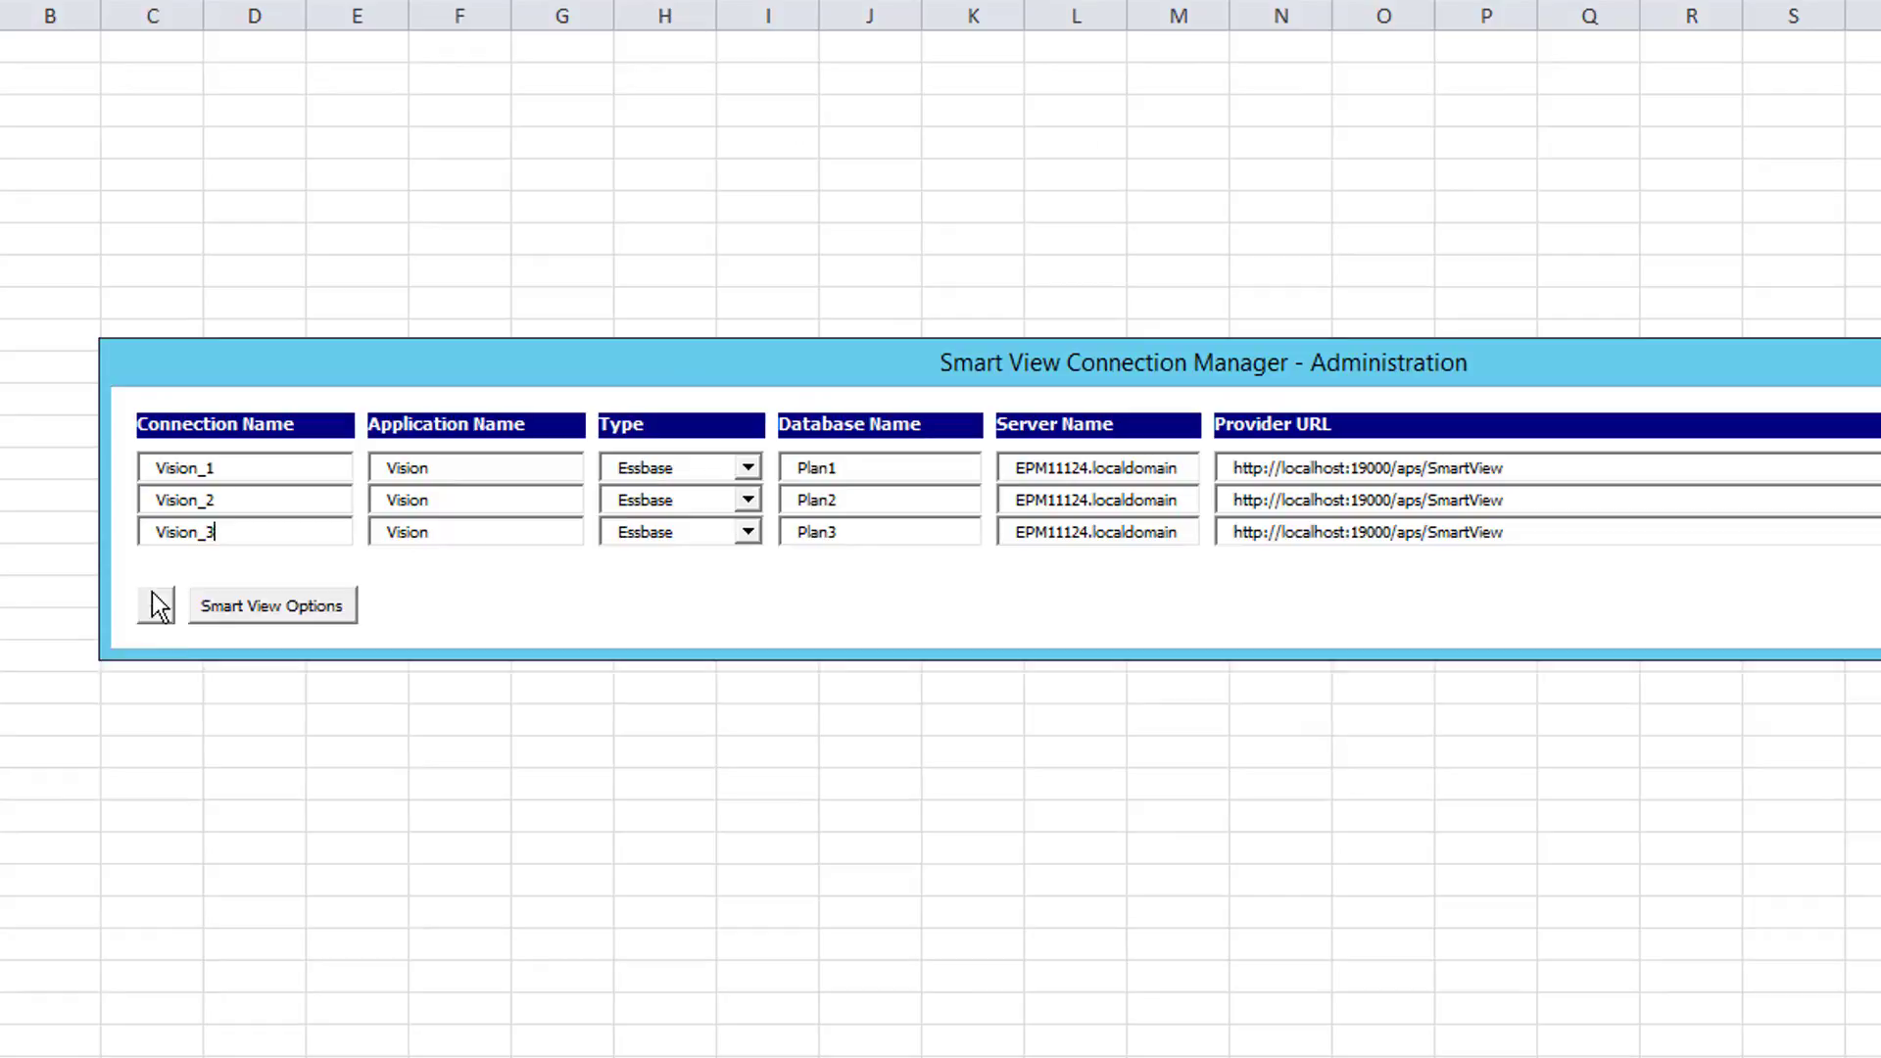
left_click(117, 553)
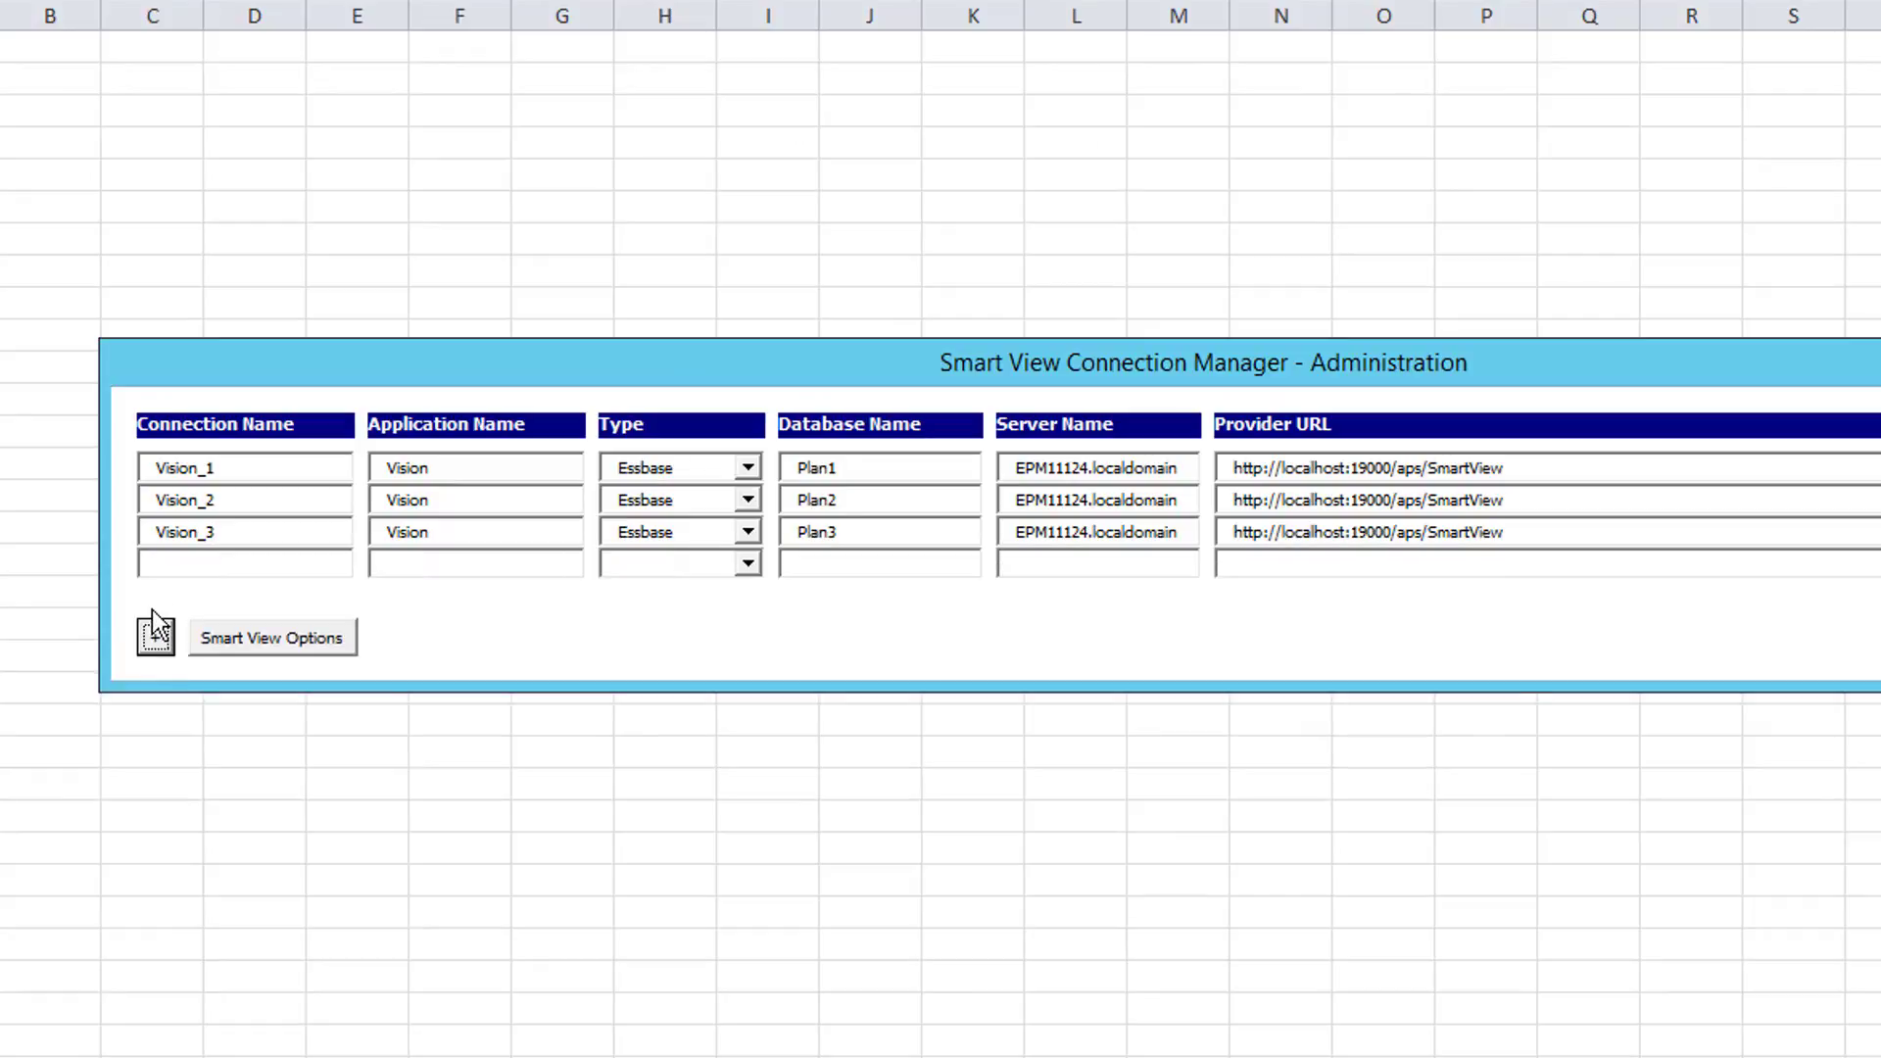
left_click(148, 648)
left_click(156, 685)
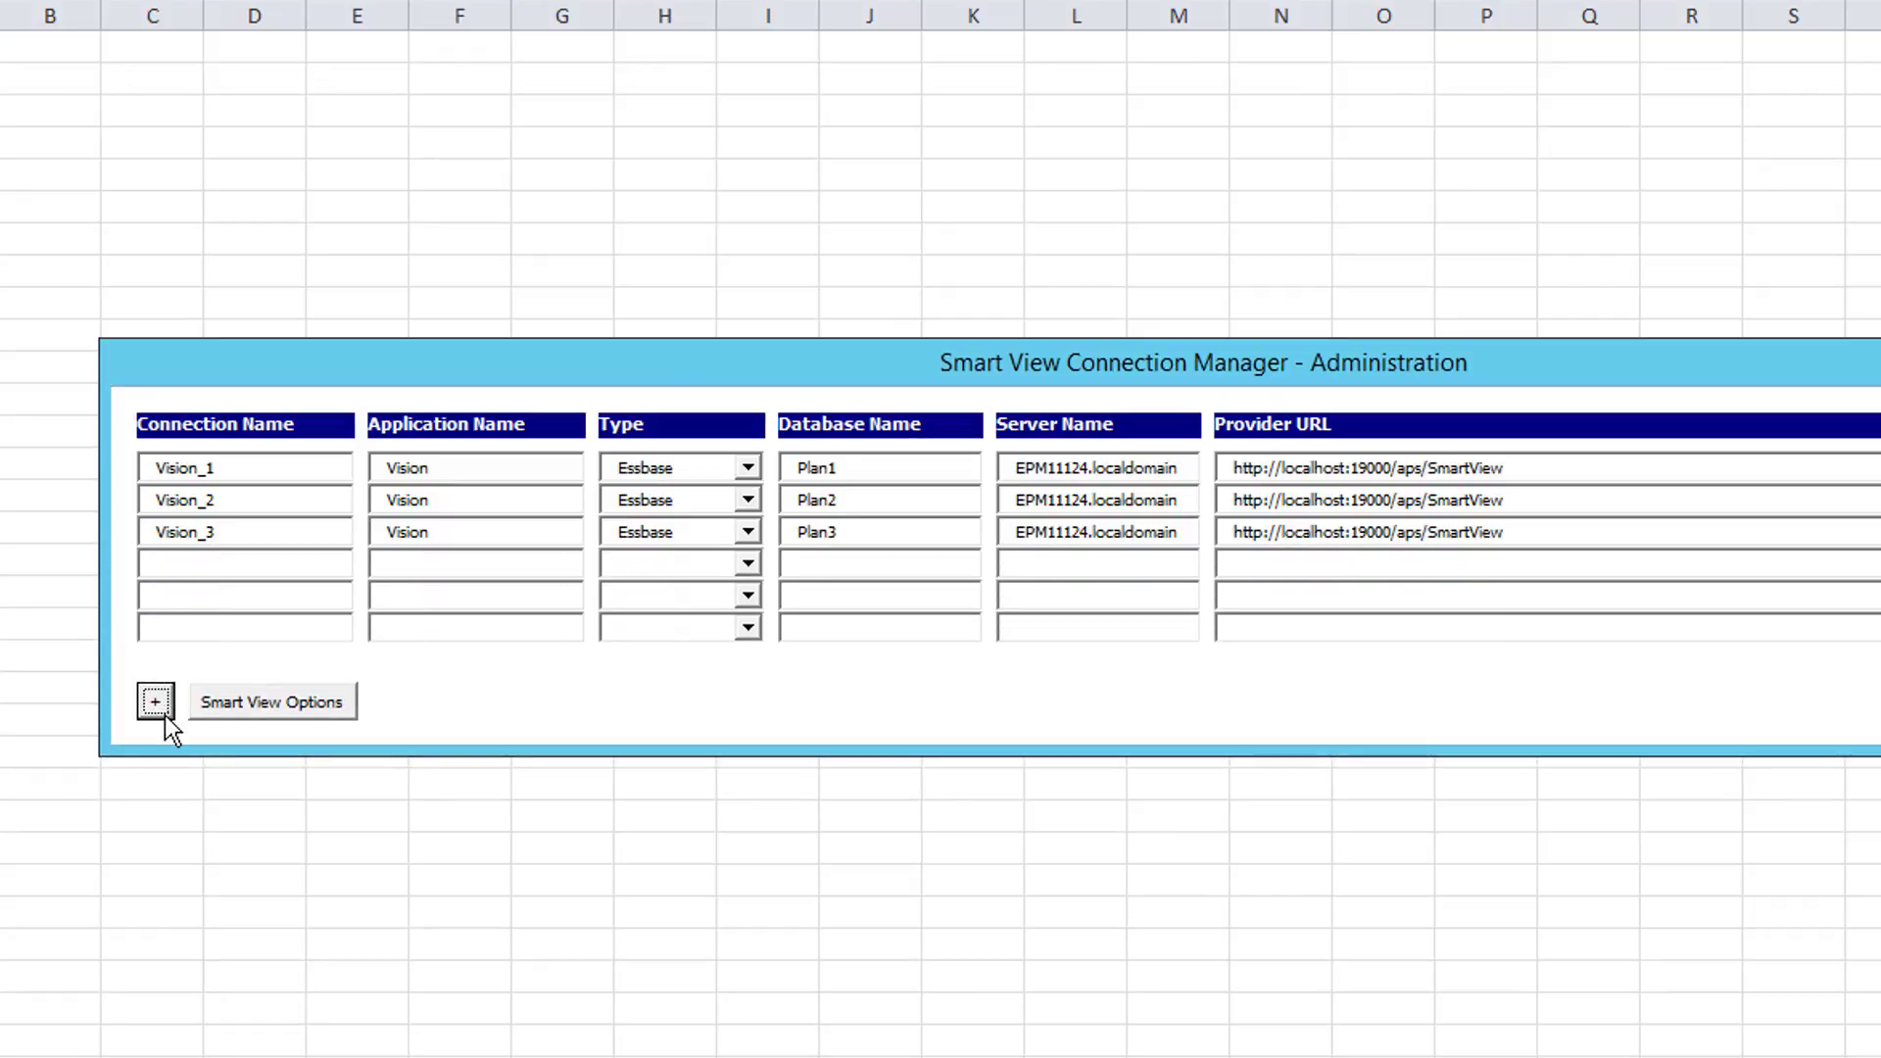
left_click(165, 715)
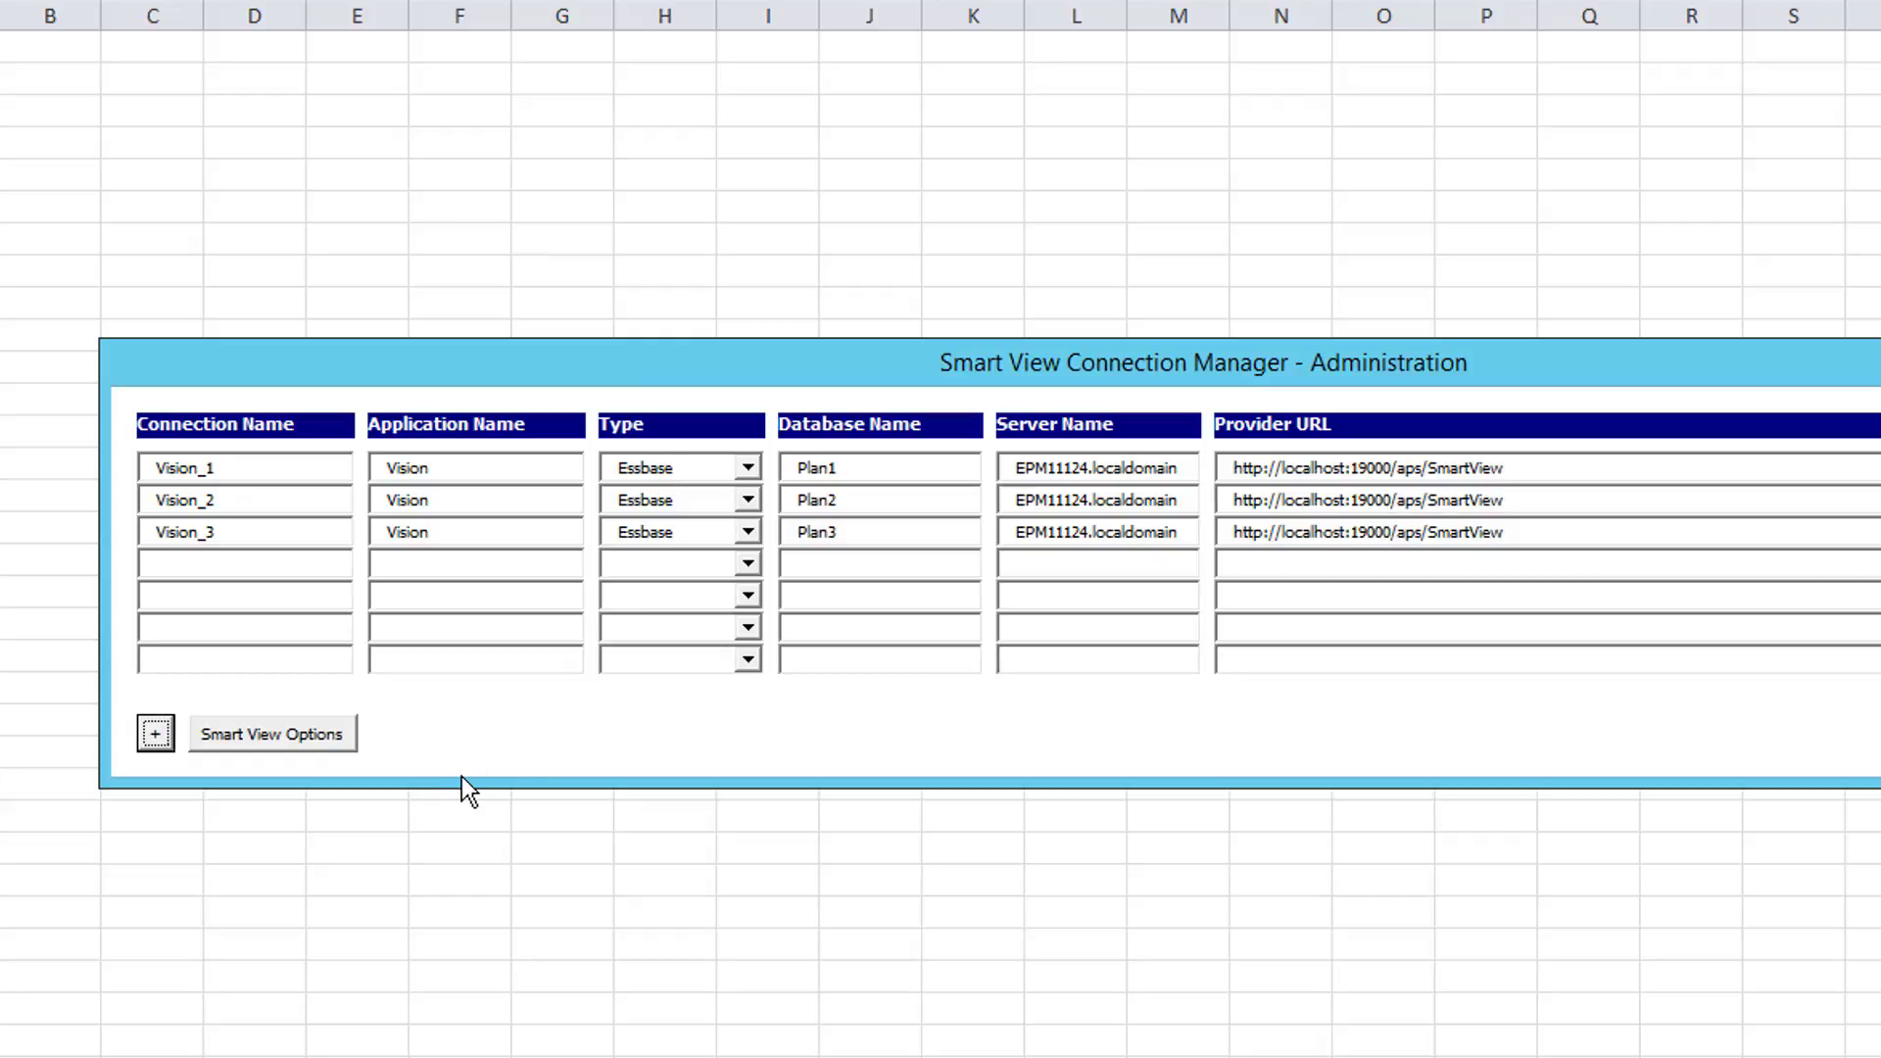
left_click(289, 739)
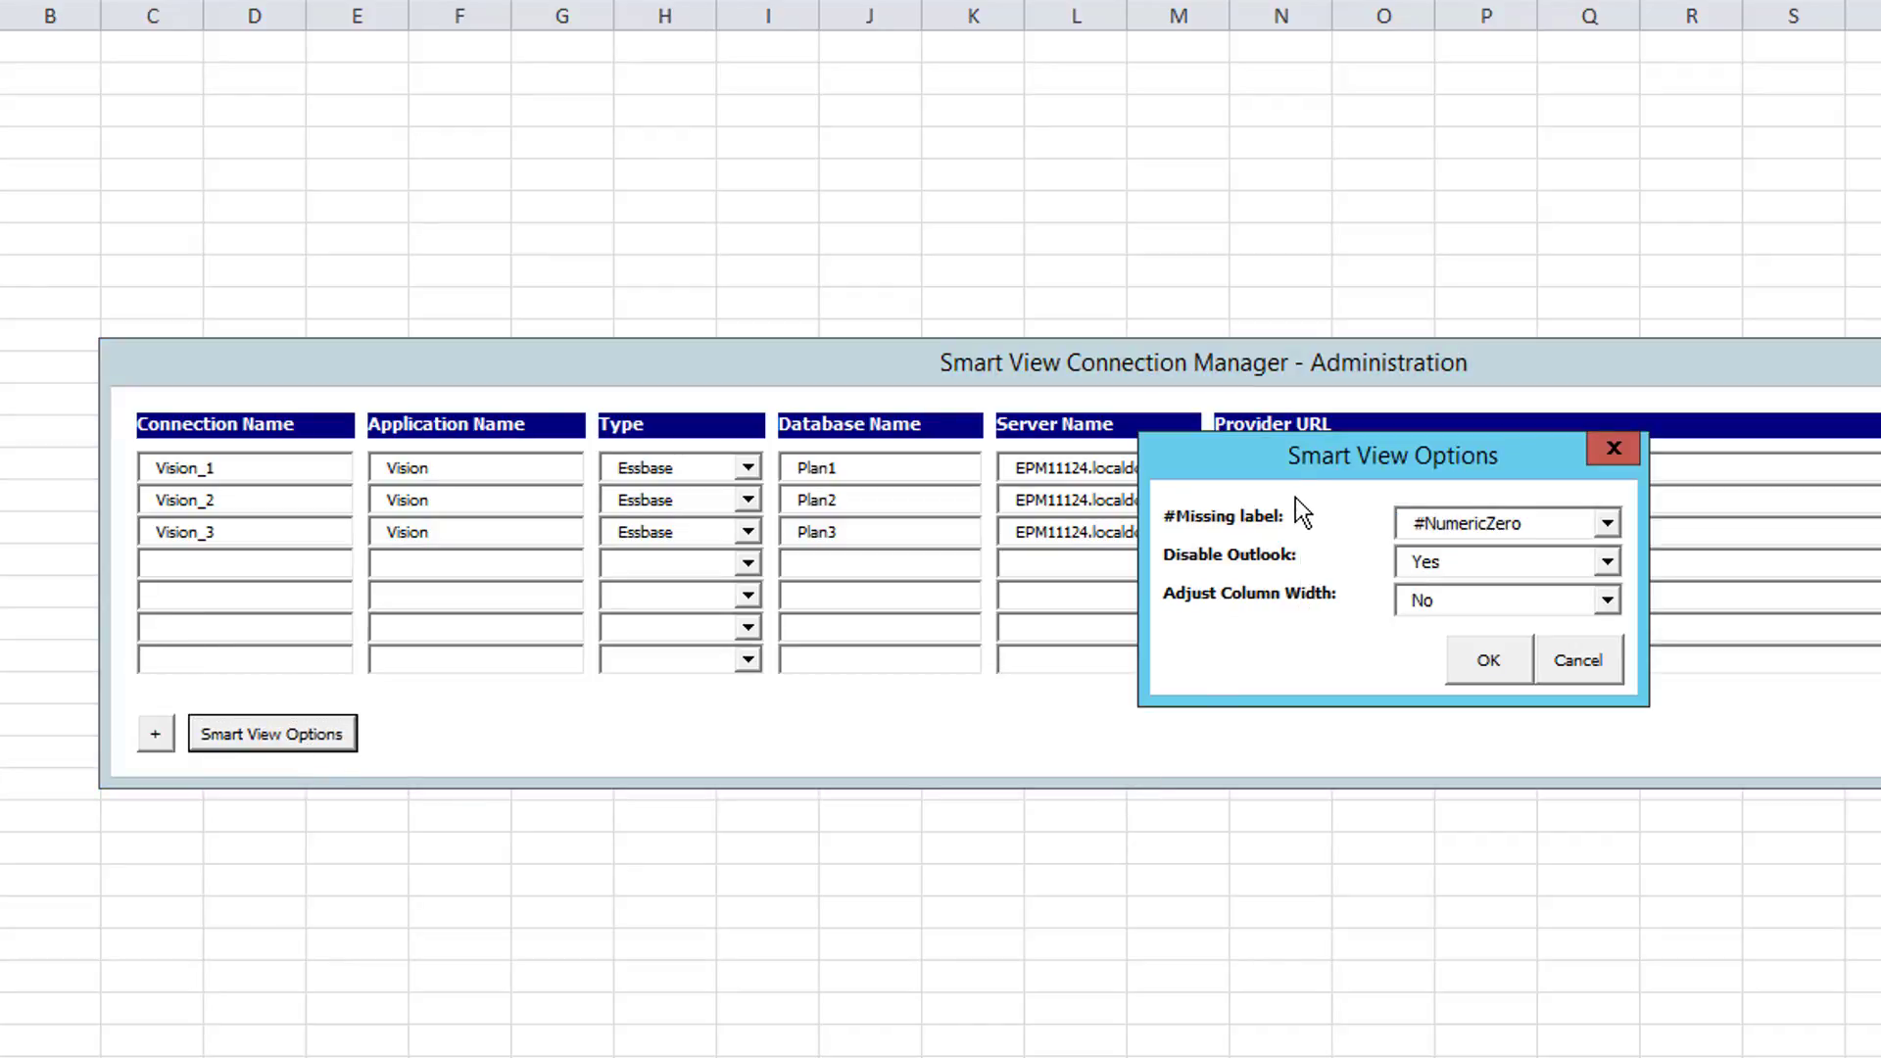
left_click_drag(1289, 461, 1072, 513)
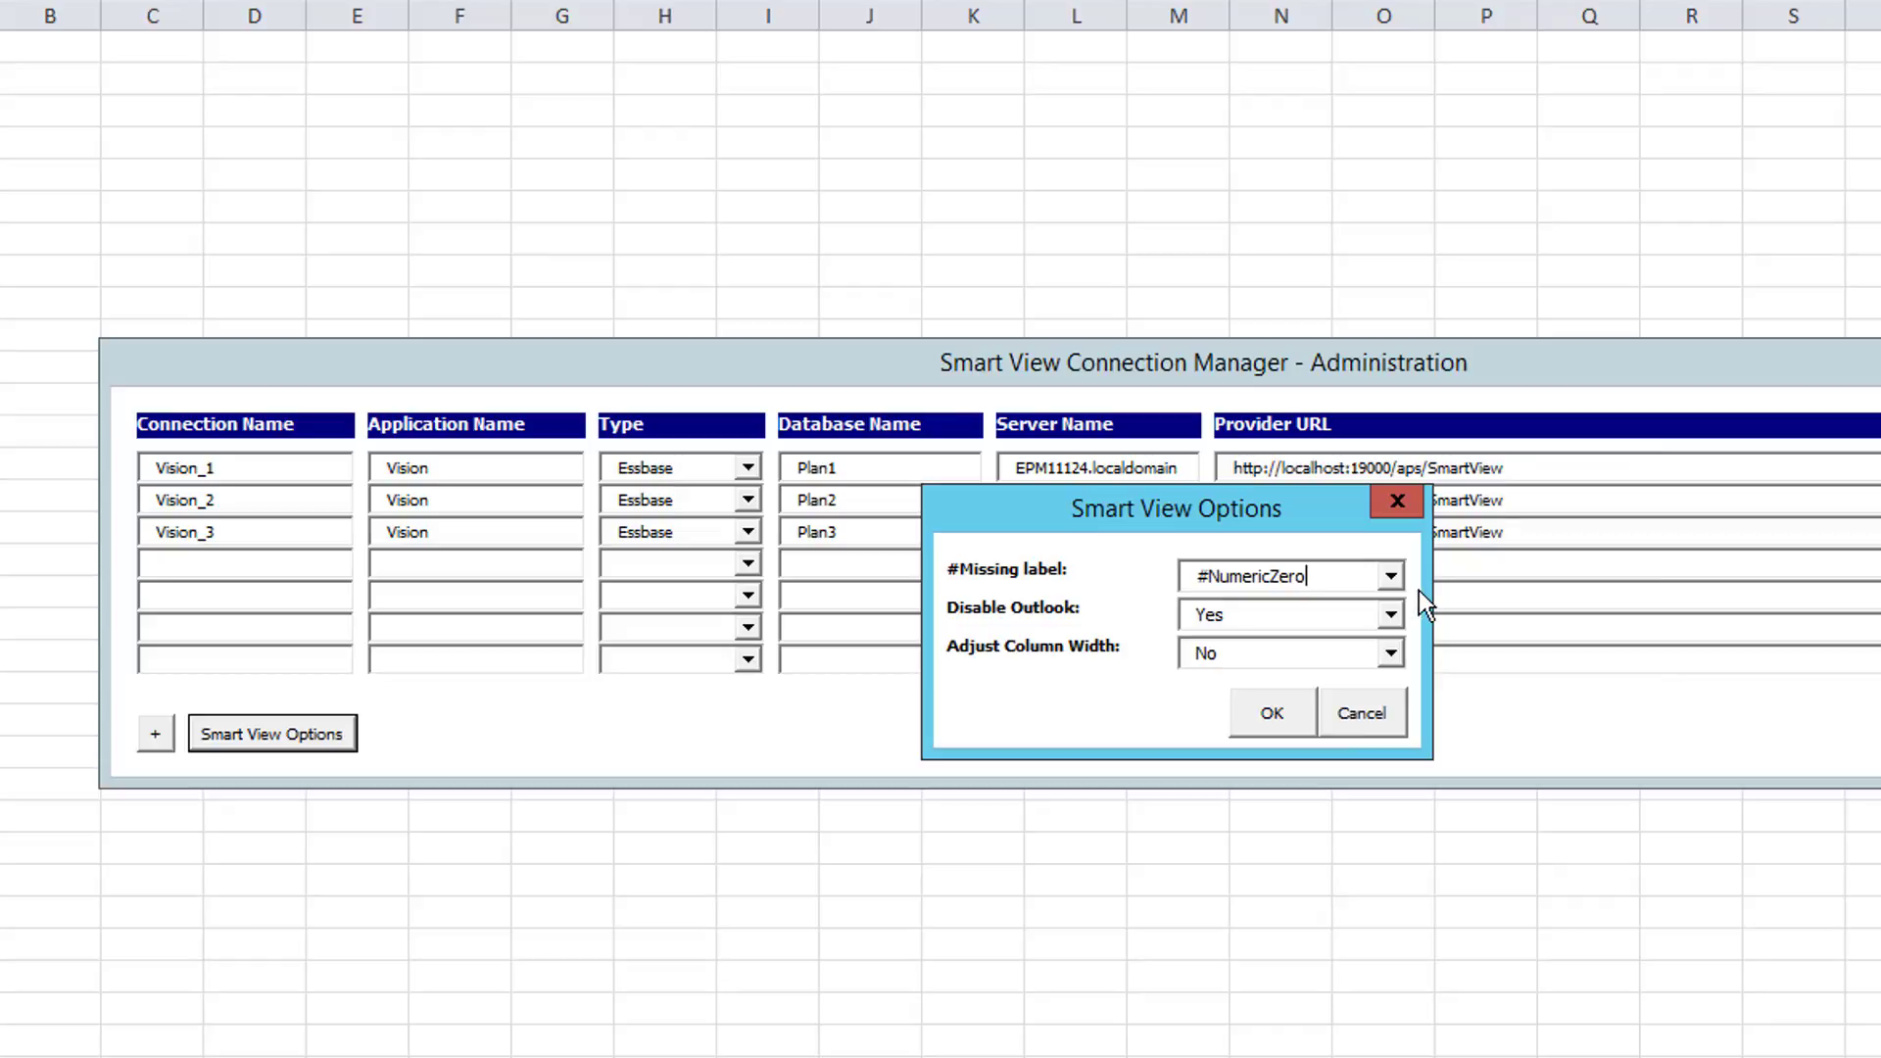
left_click(1392, 577)
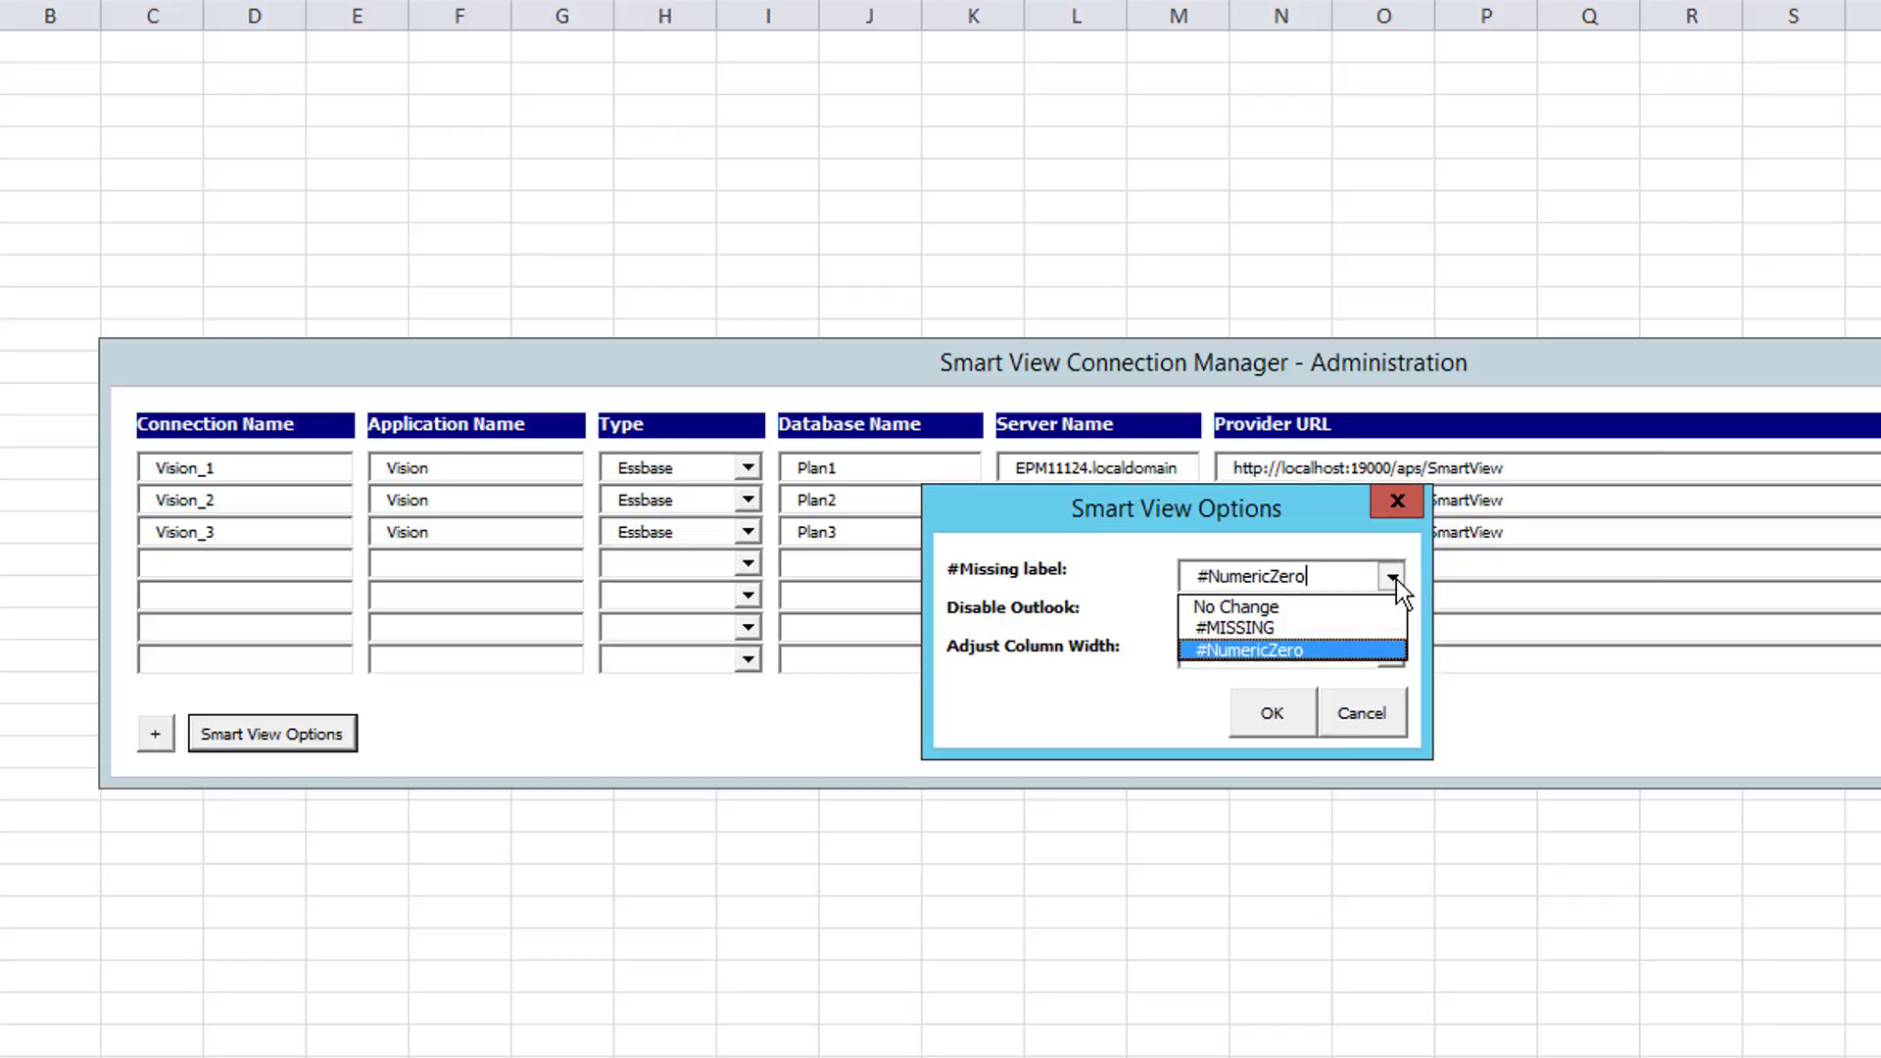
left_click(1396, 579)
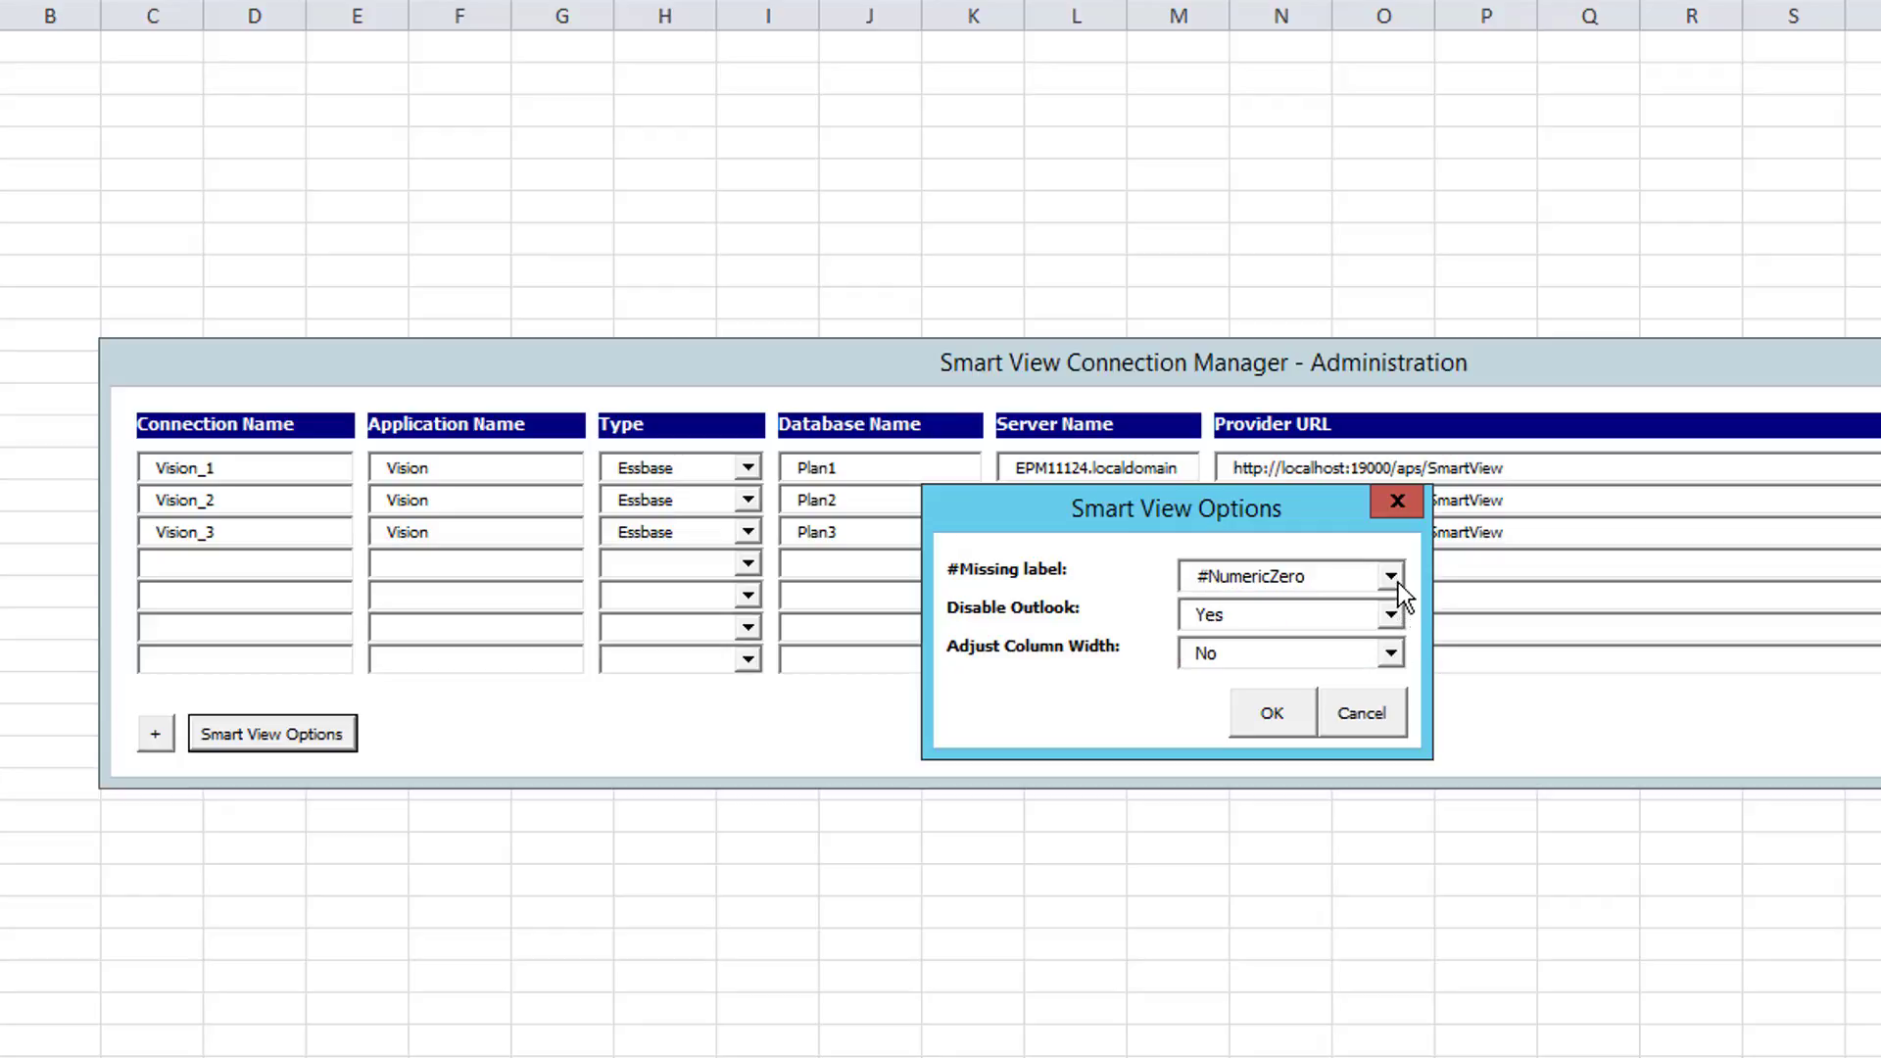
left_click(1397, 582)
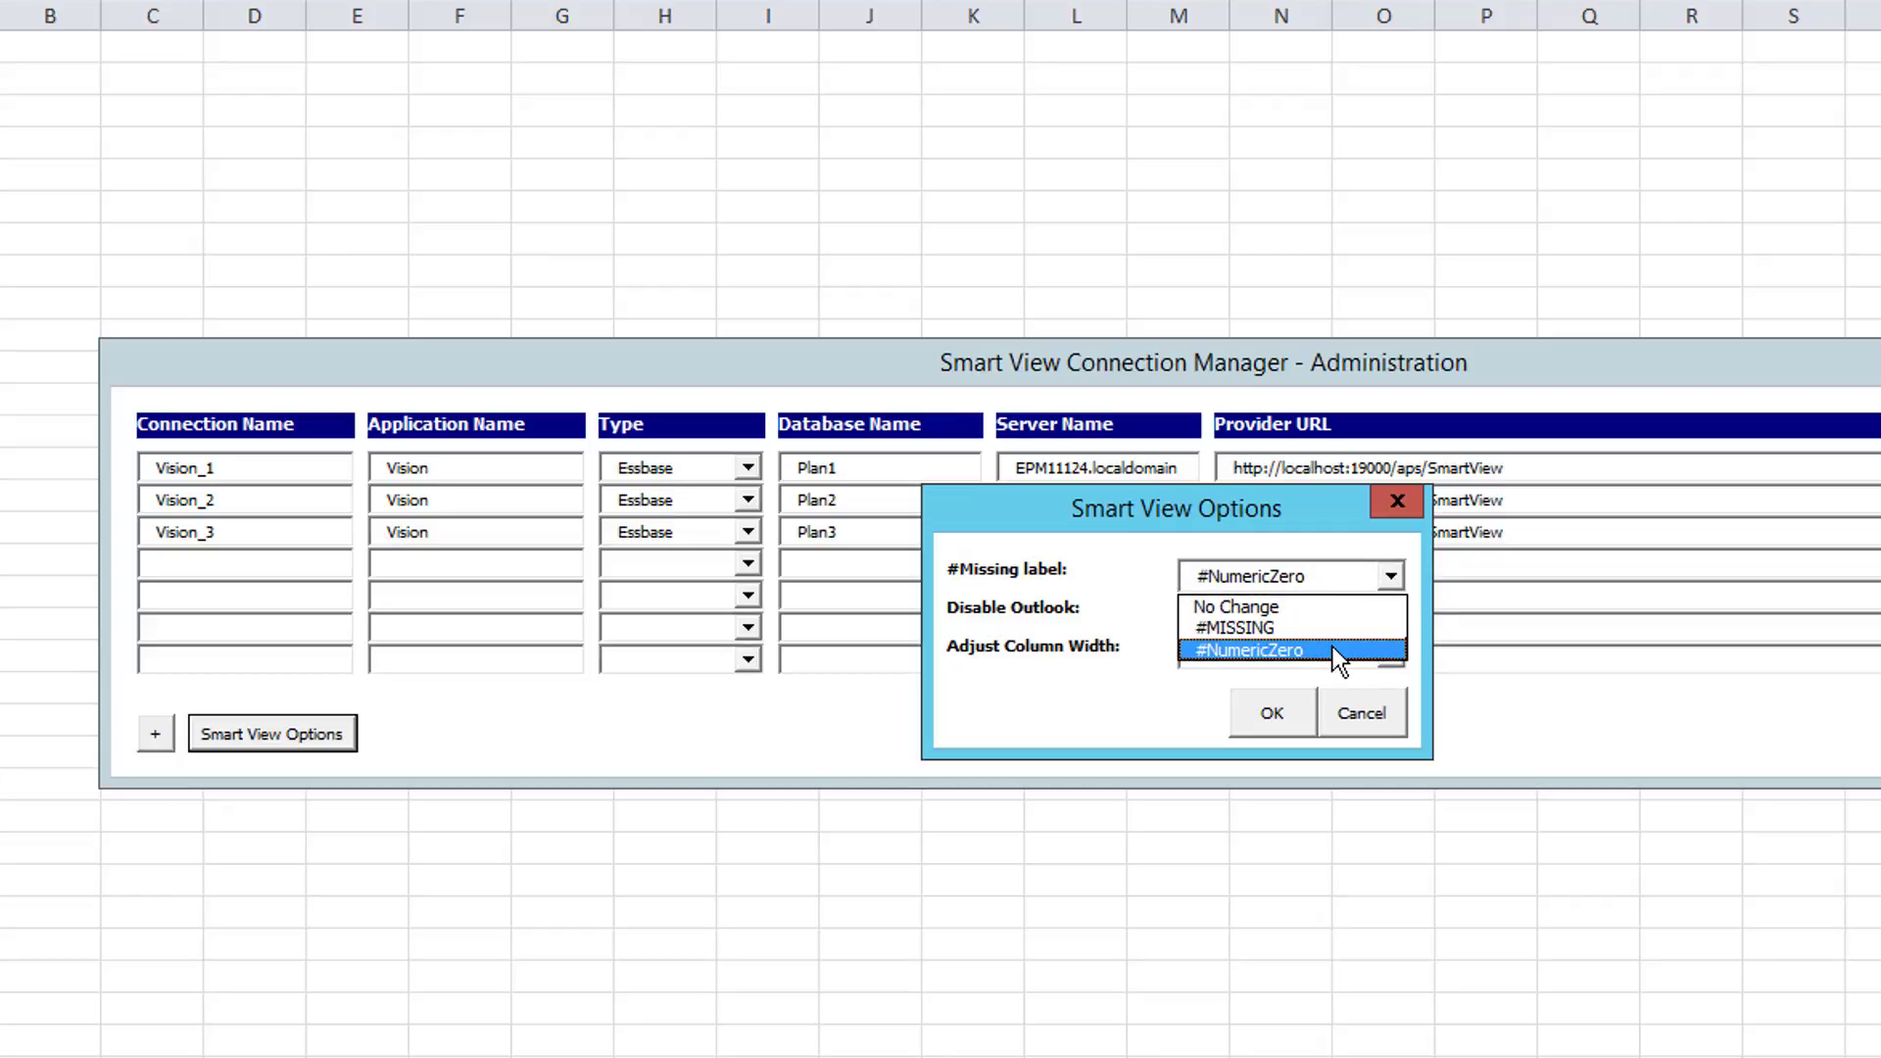
left_click(1094, 574)
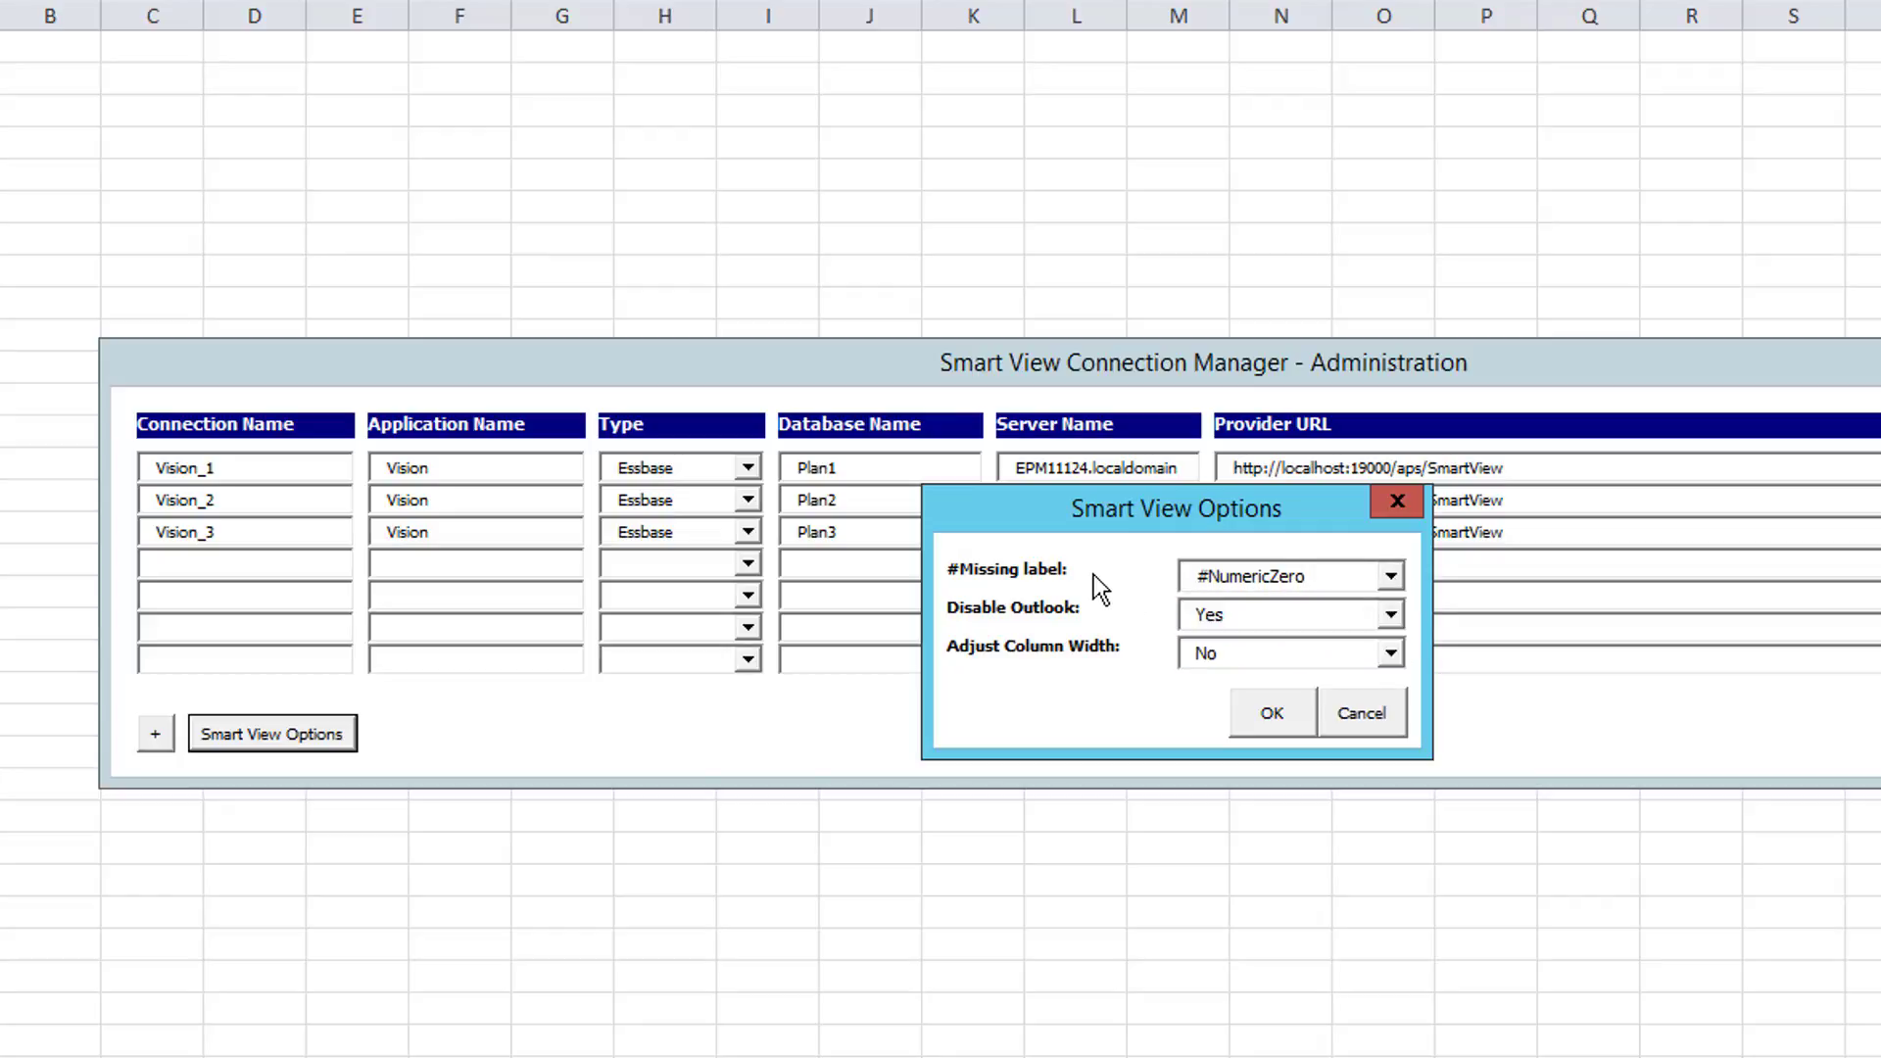
left_click(1391, 615)
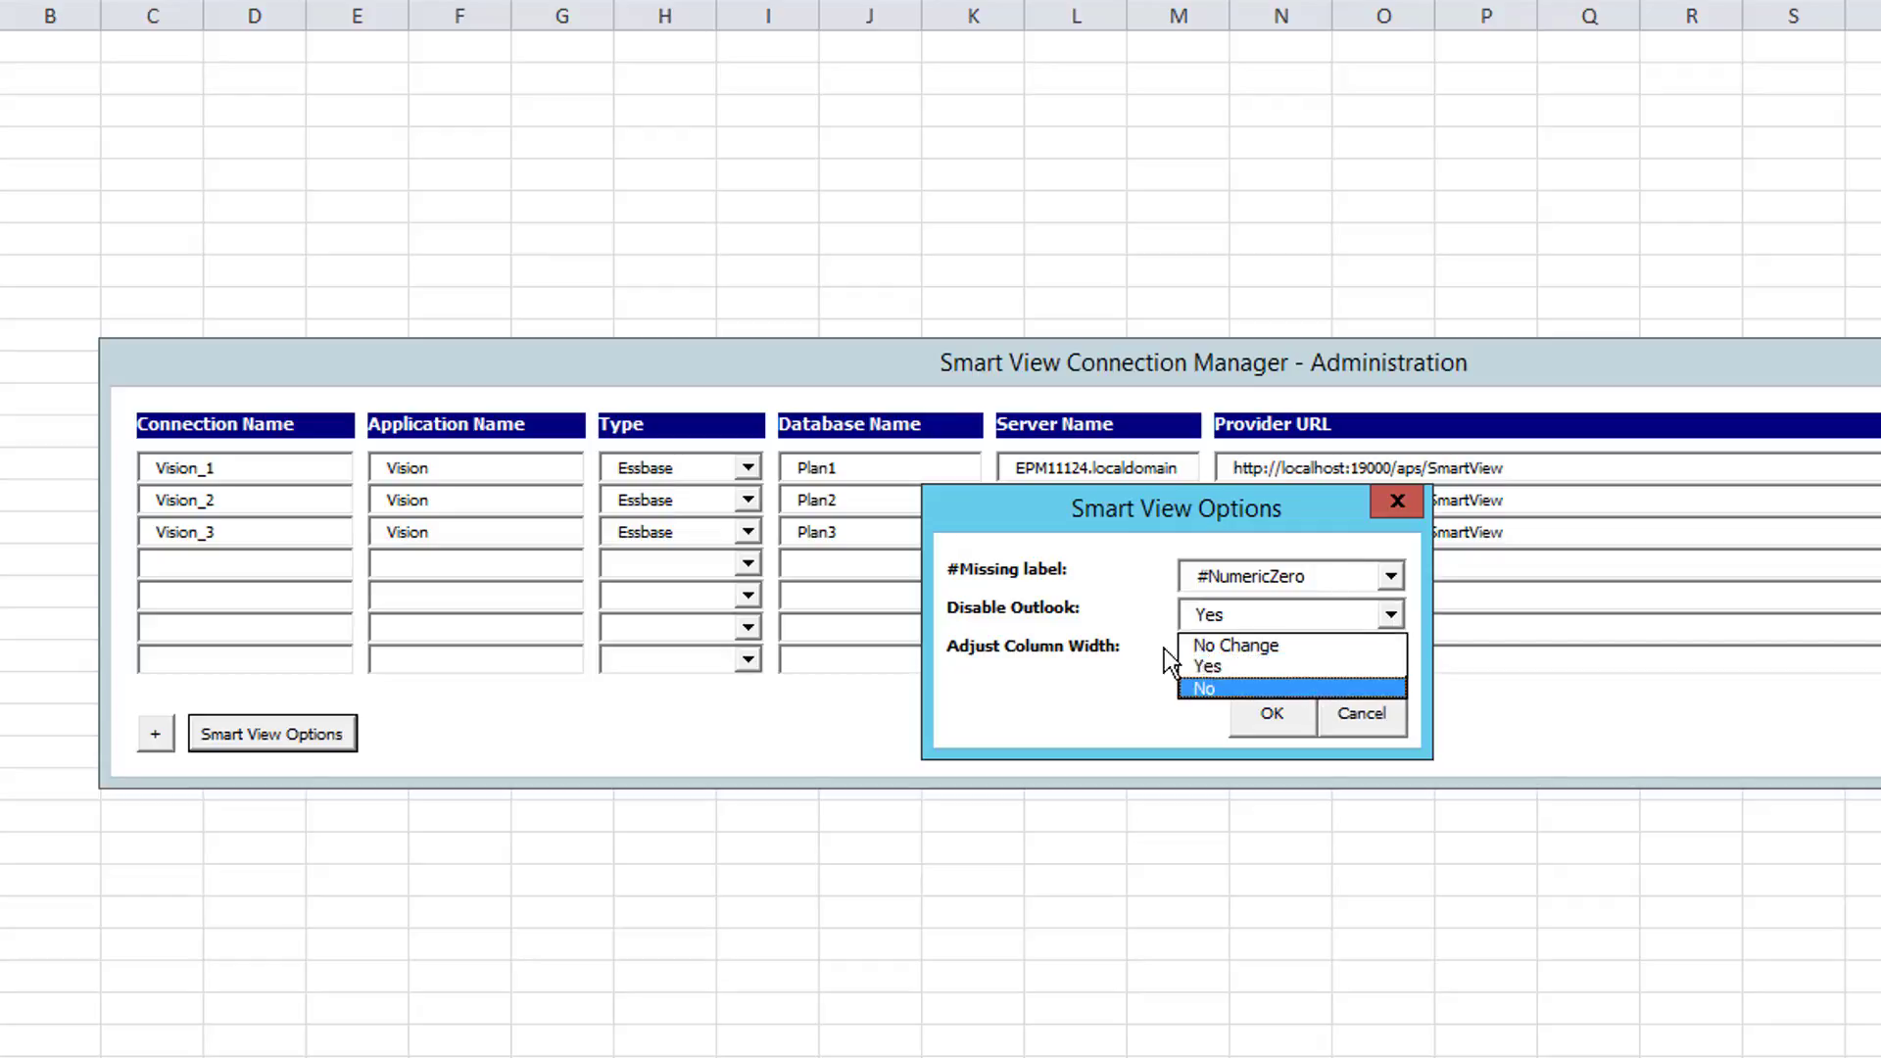
left_click(1163, 649)
left_click(1390, 653)
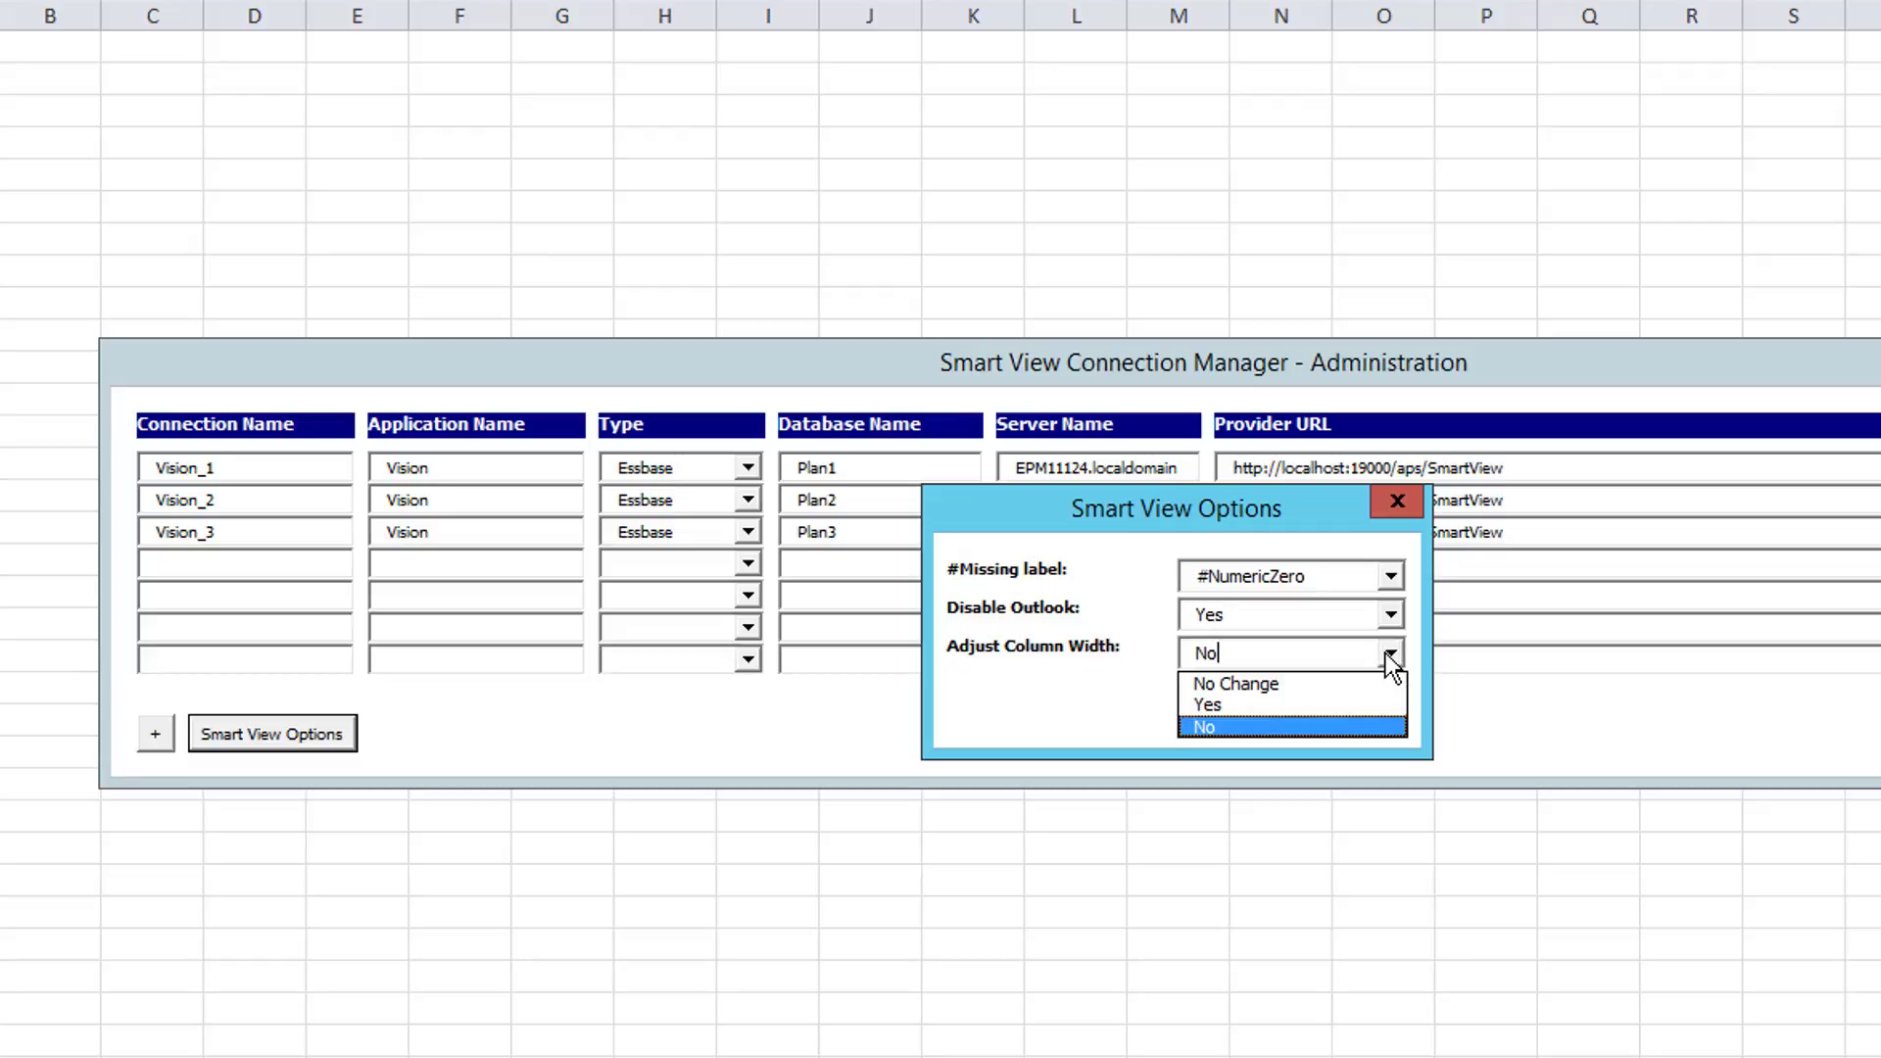
left_click(1090, 648)
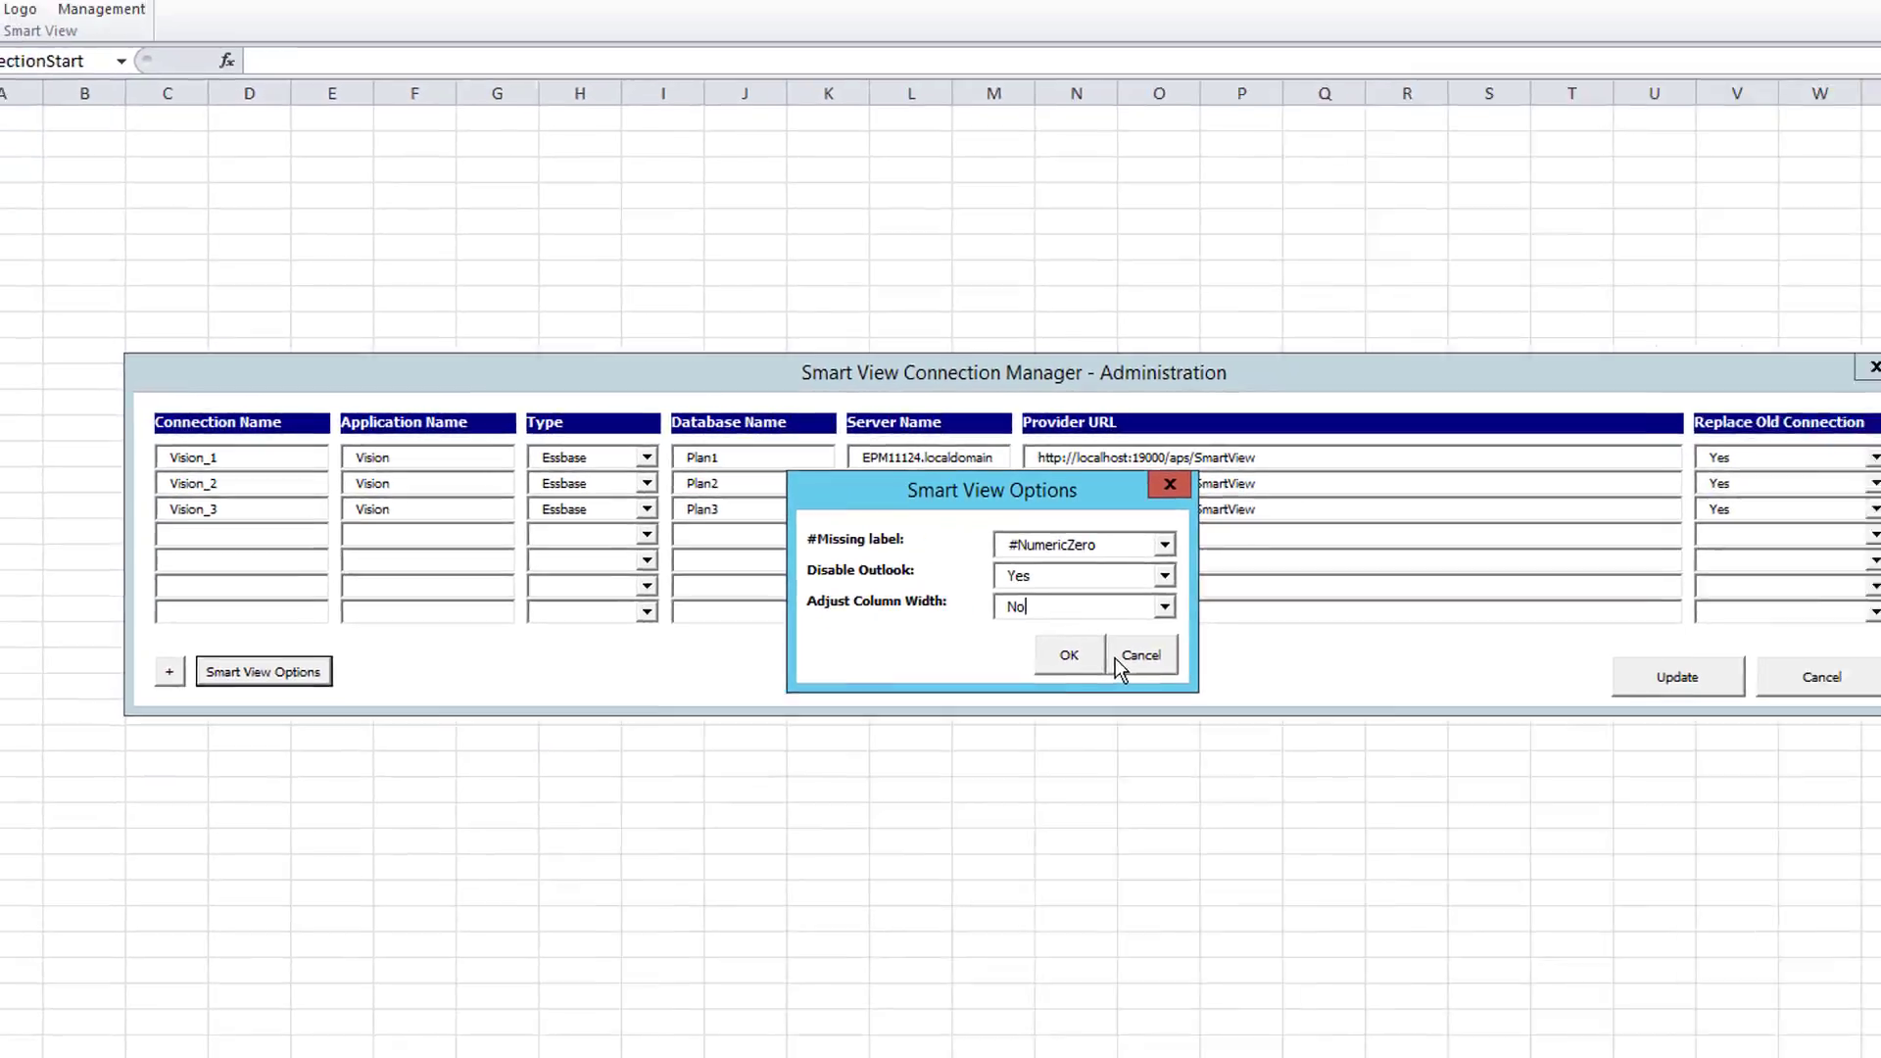
left_click(1332, 716)
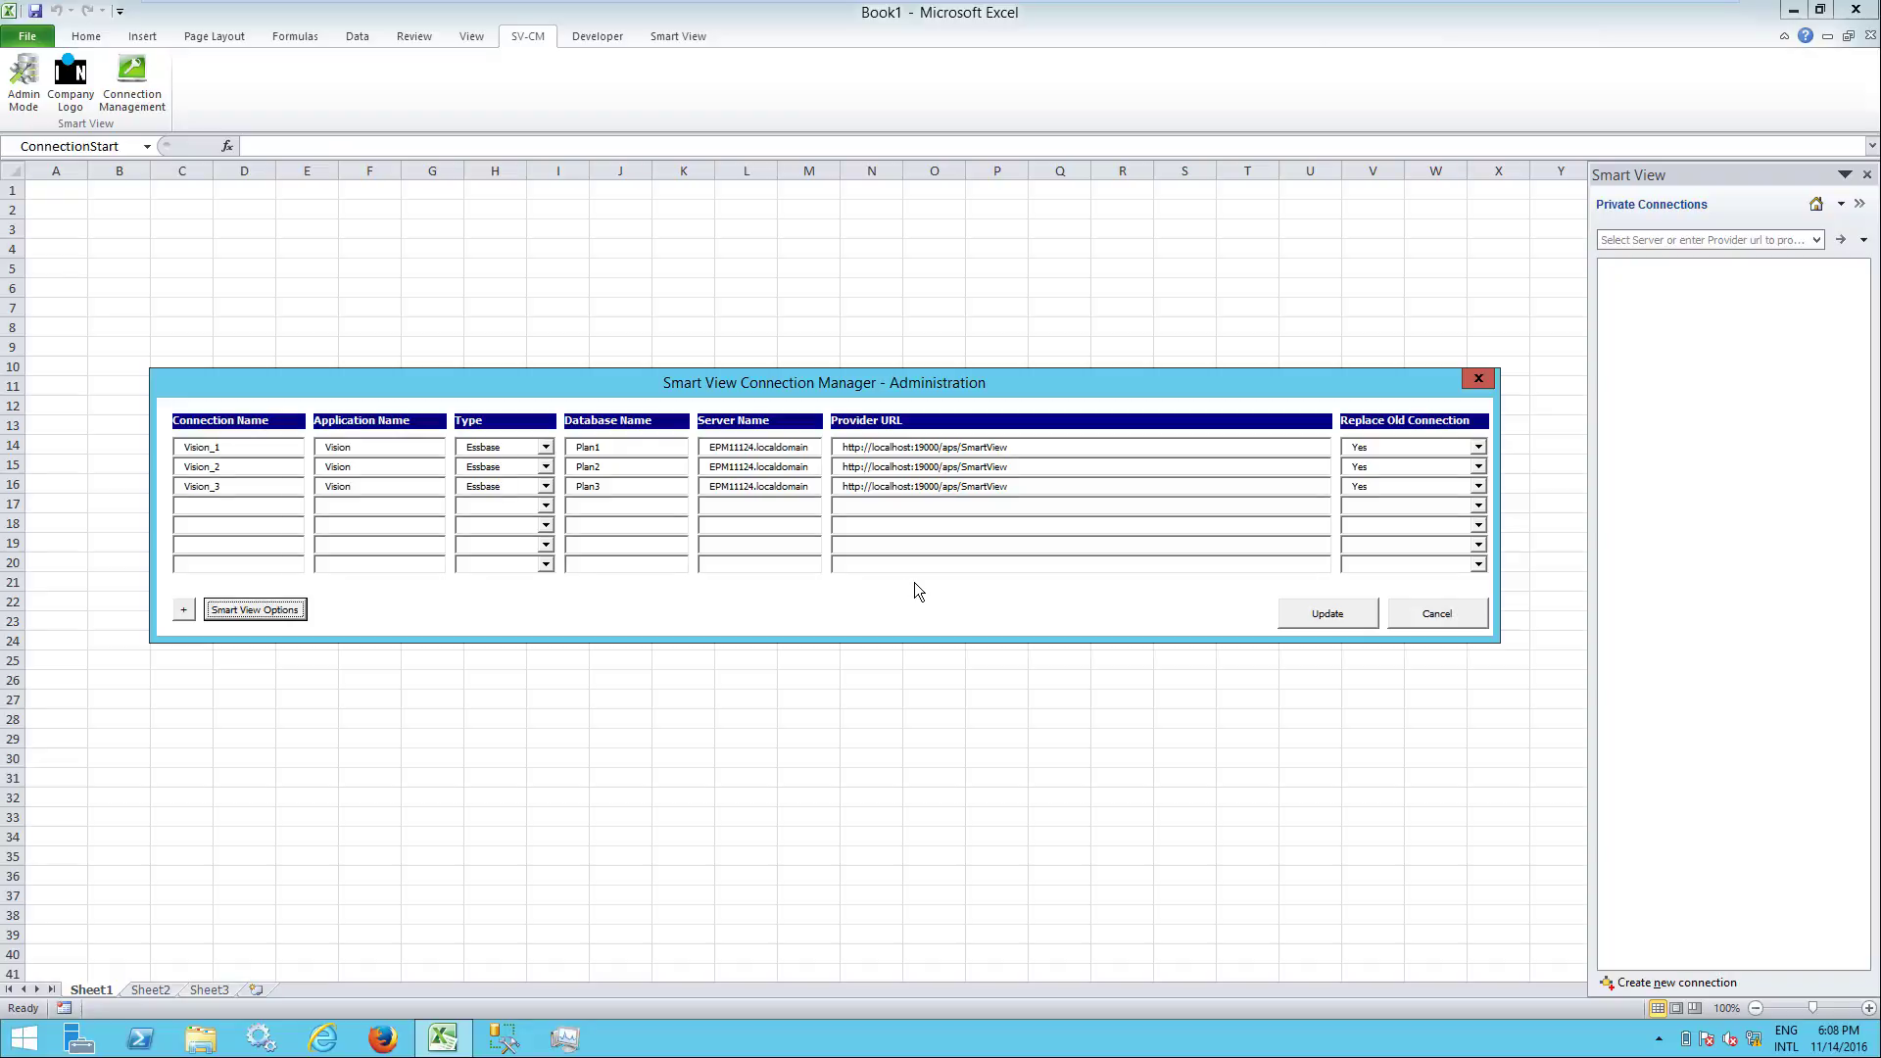
left_click(1467, 613)
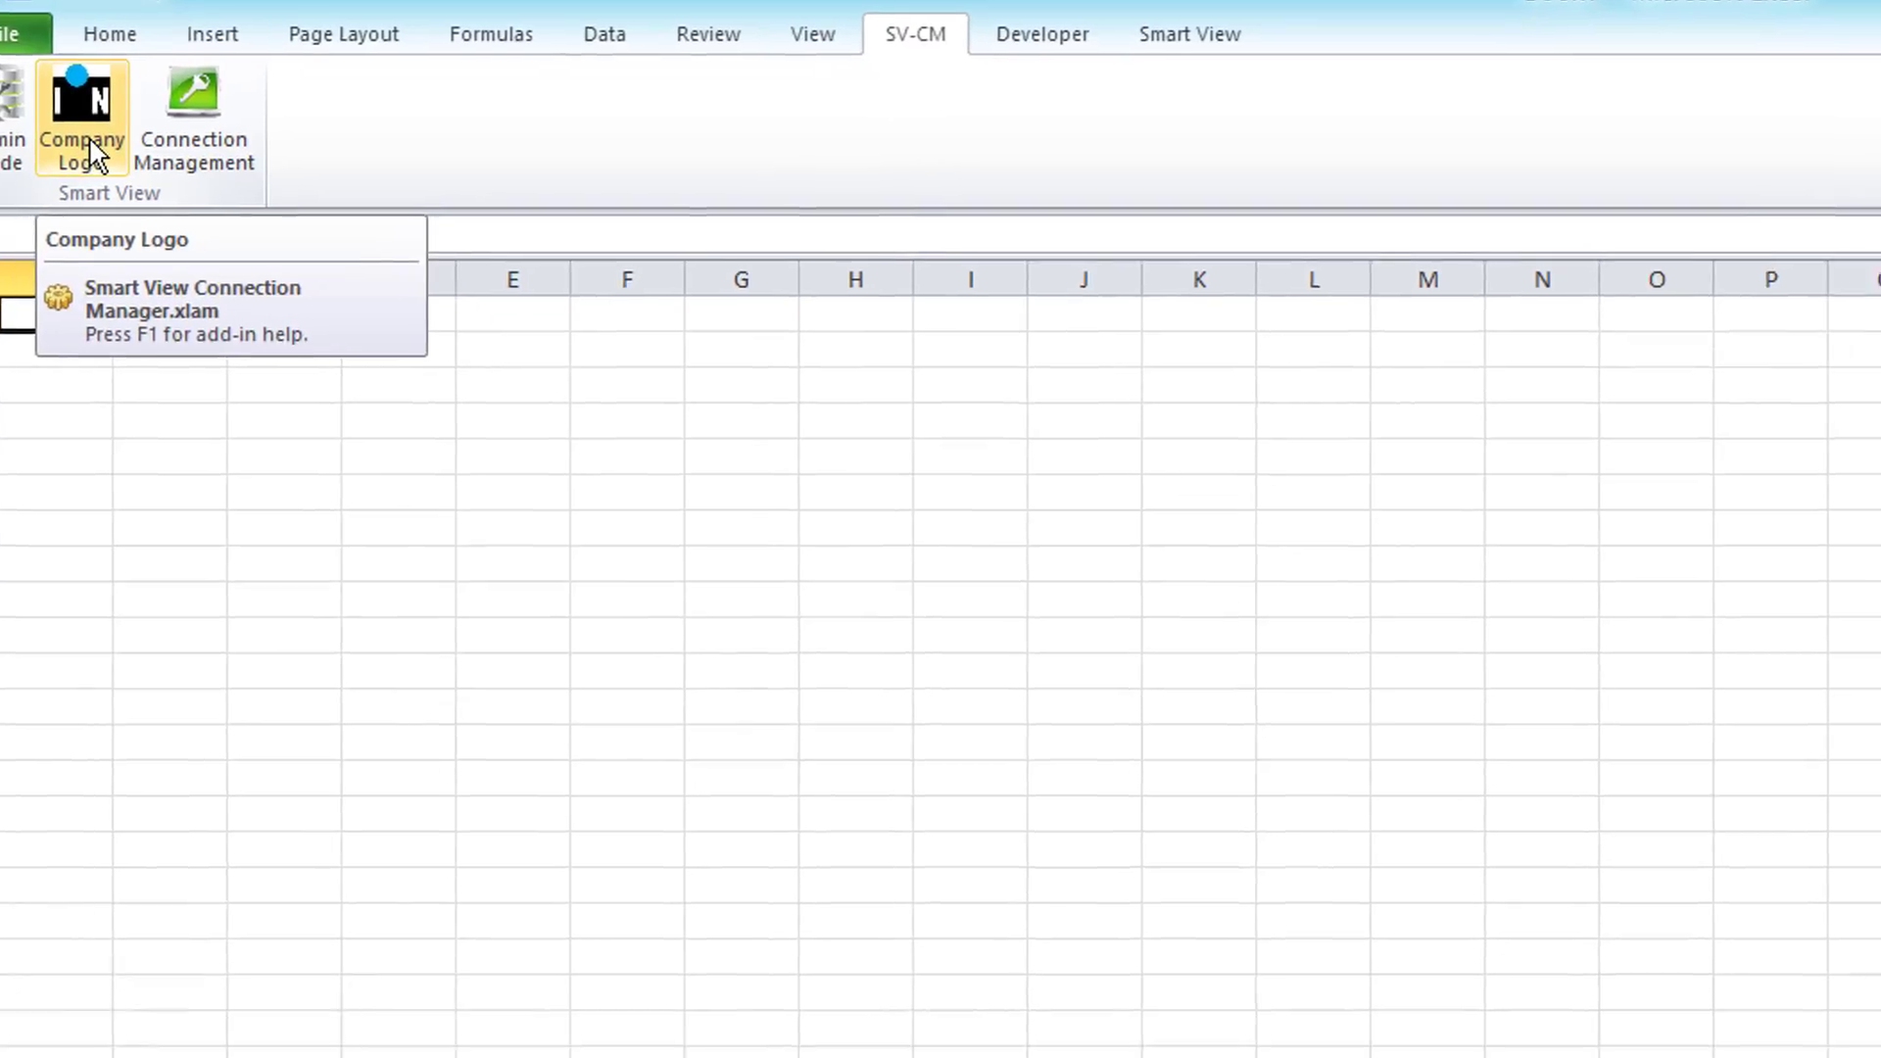
left_click(138, 182)
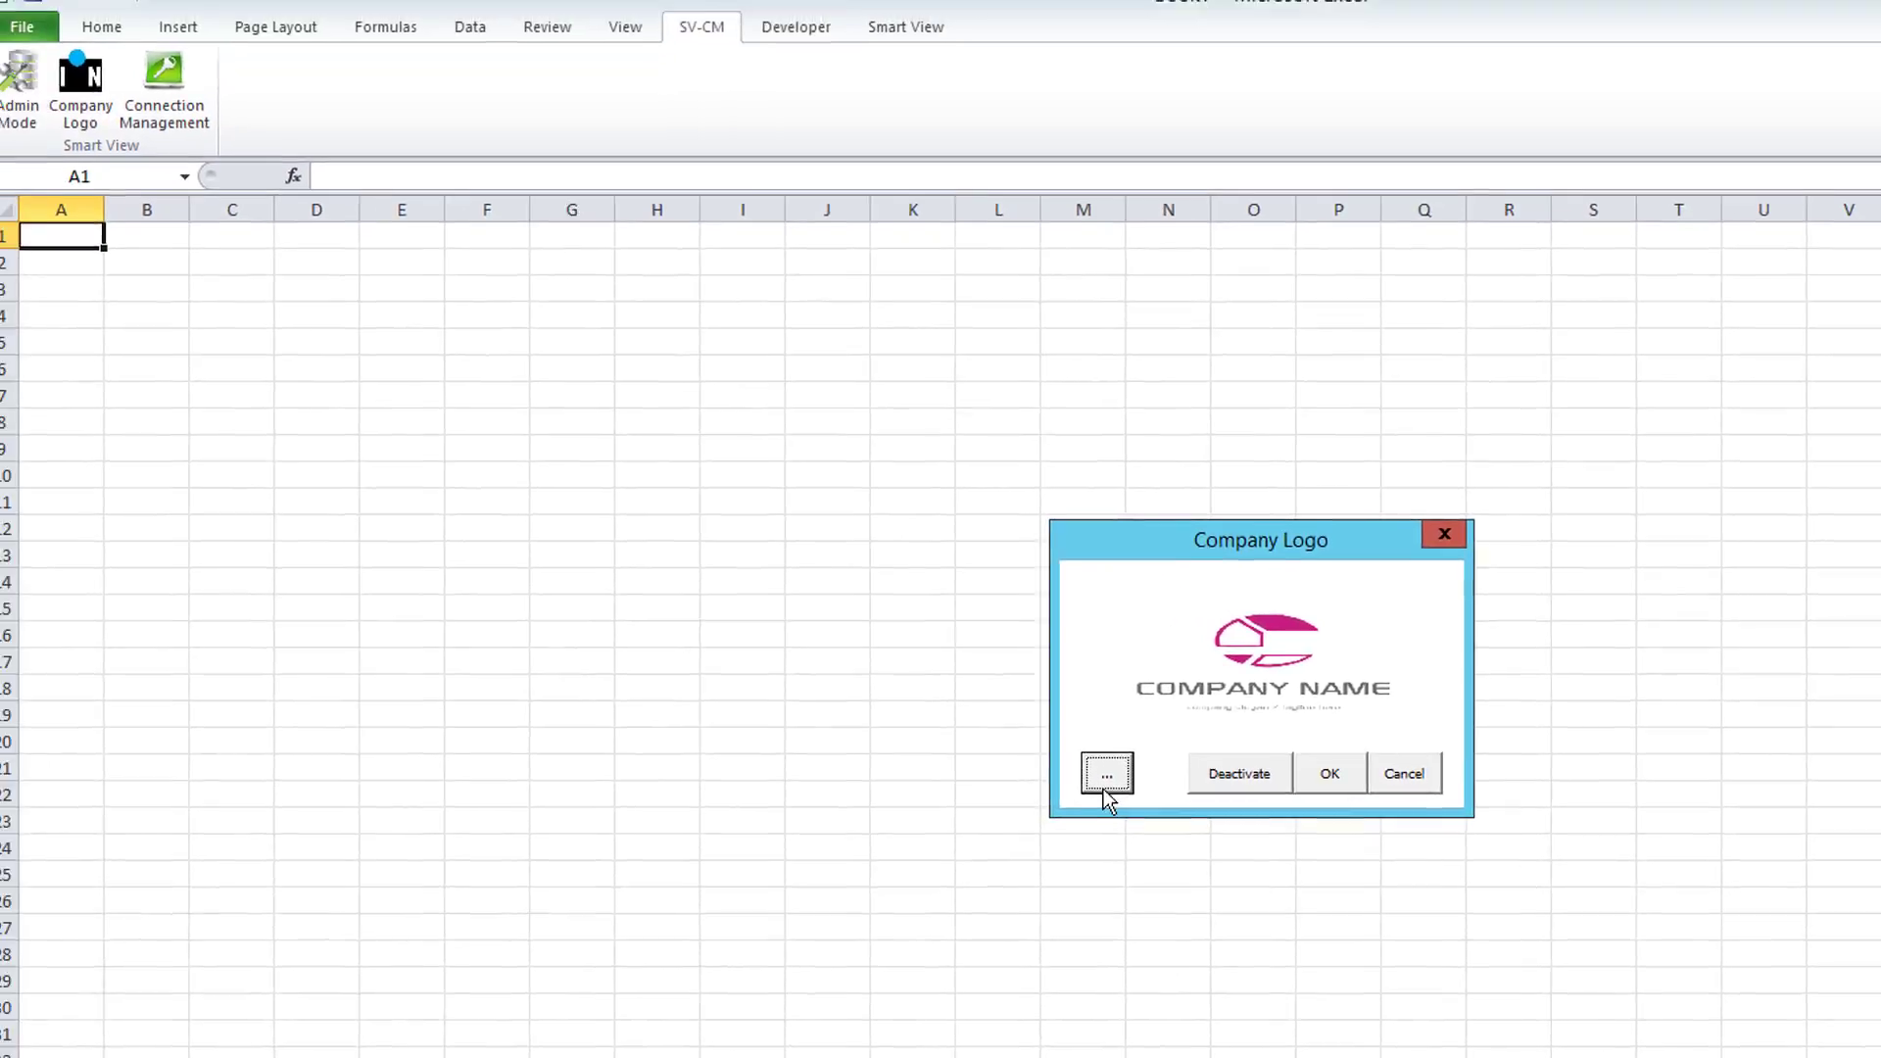
left_click(919, 665)
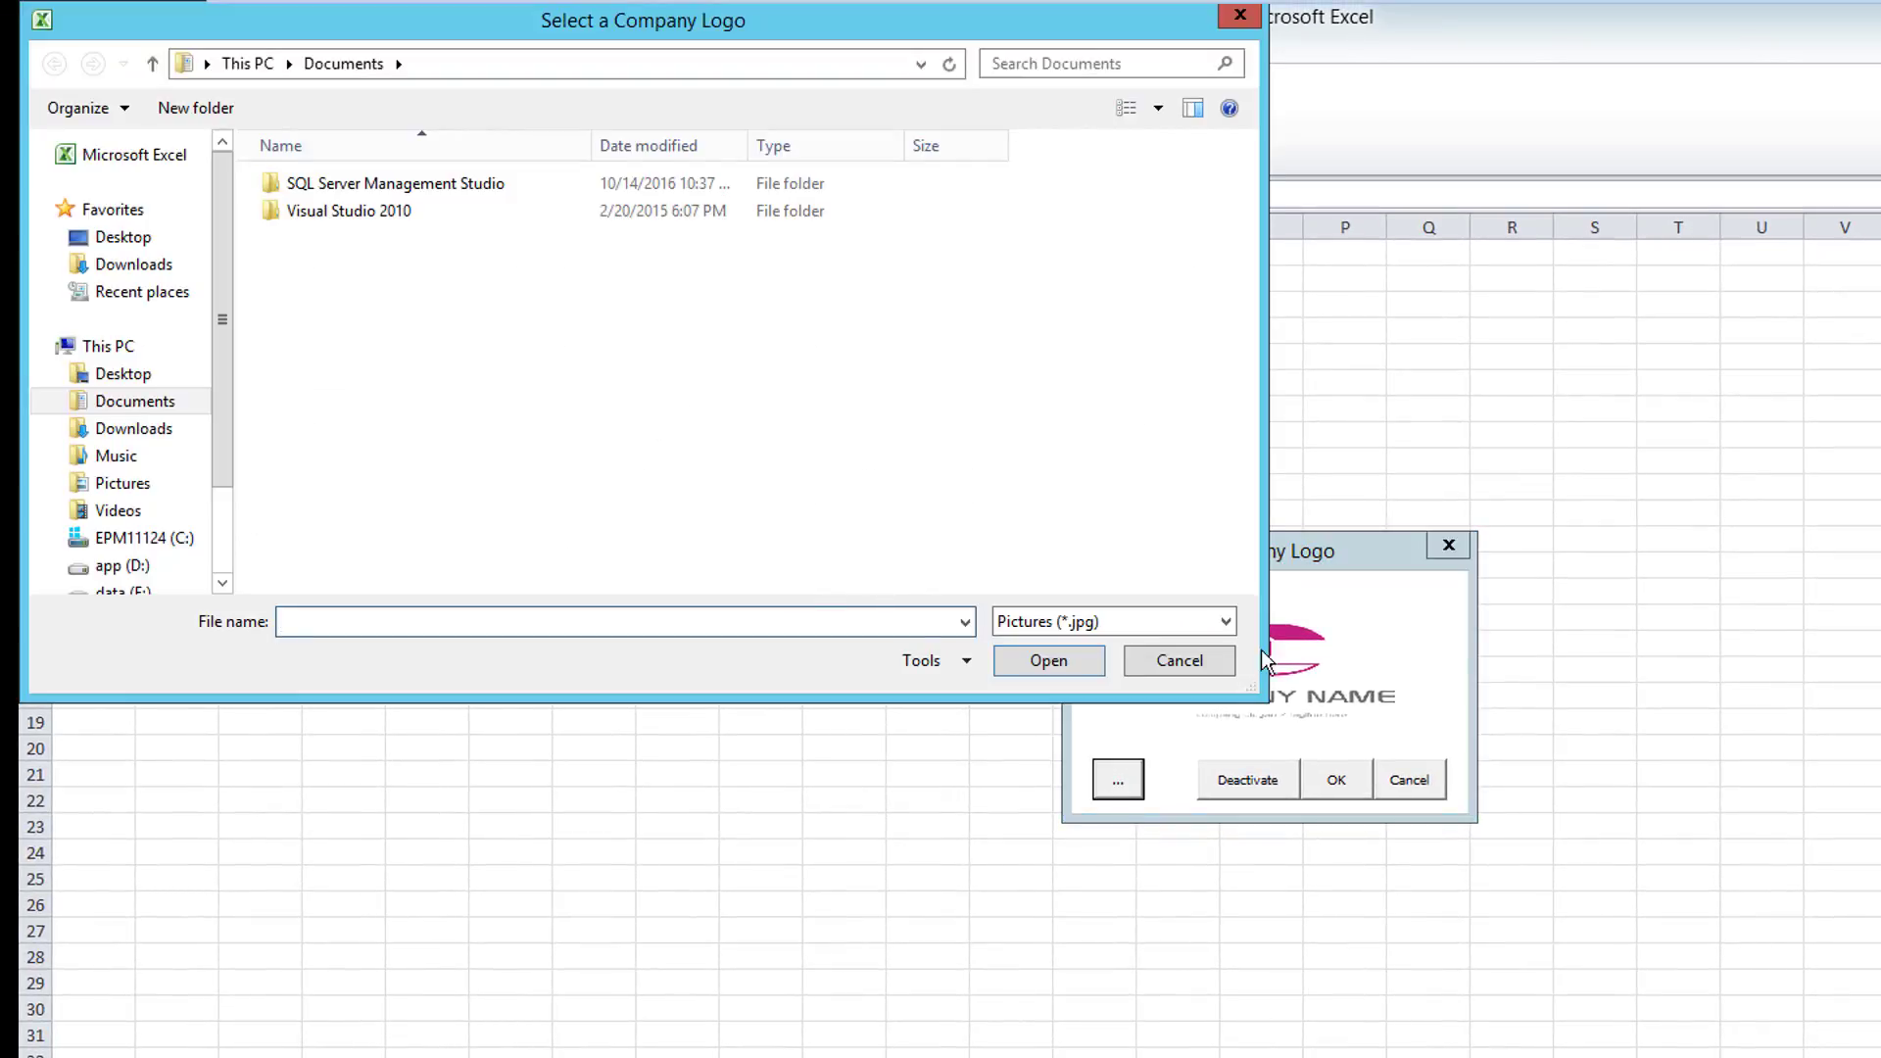
left_click(1185, 667)
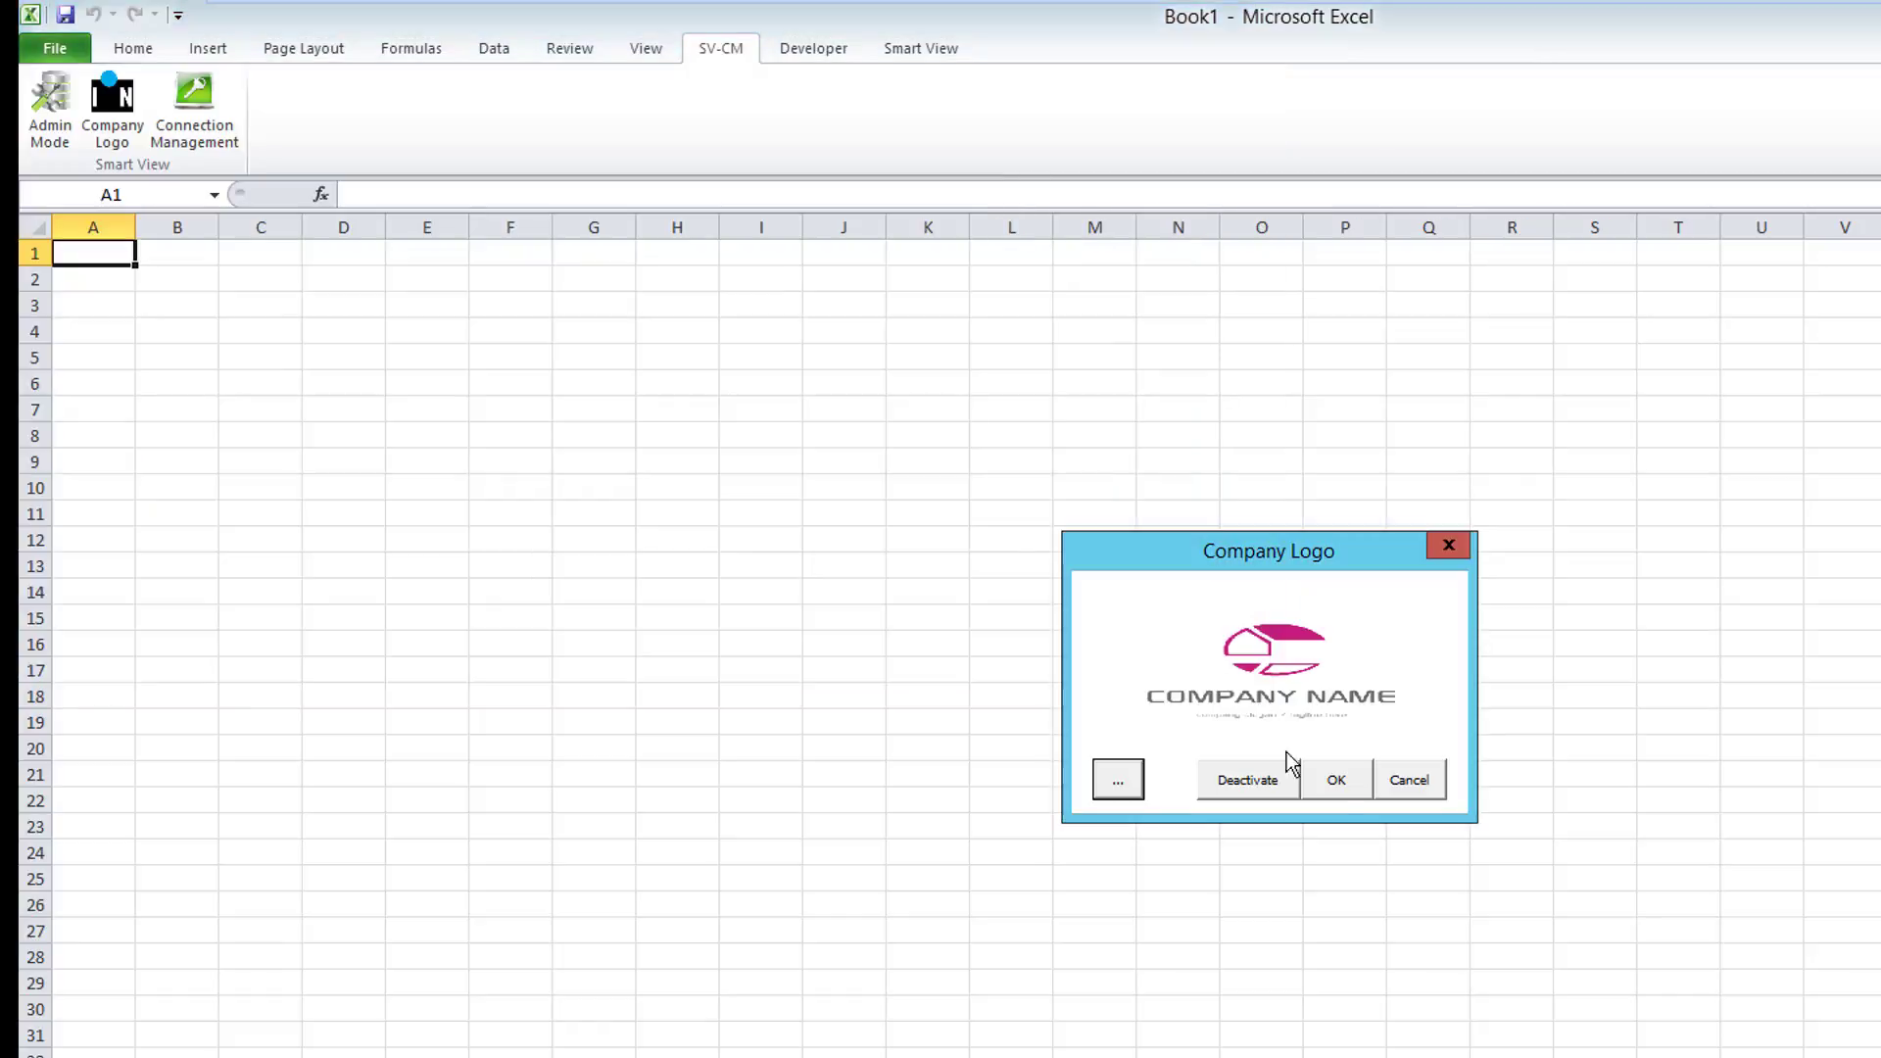
left_click(1410, 784)
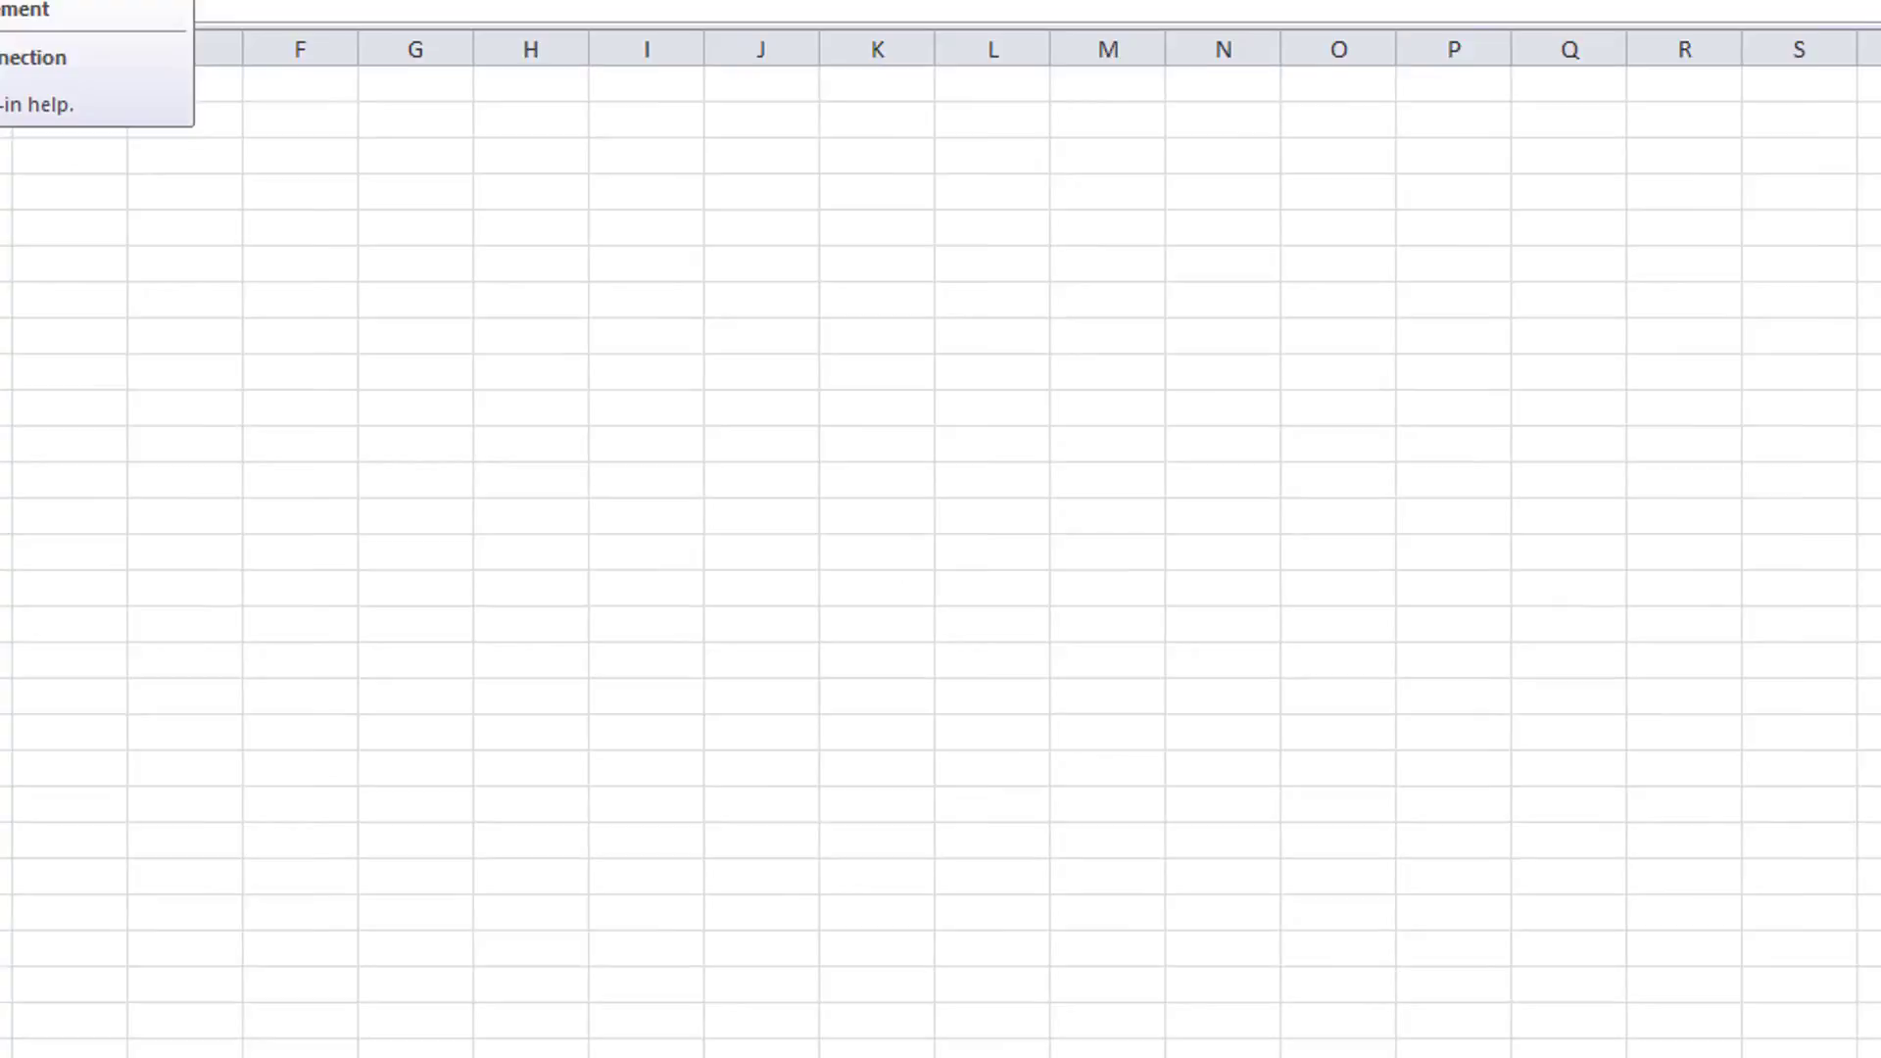
Step: Open SV-CM Connection Management and enter the admin user name and password
left_click(284, 191)
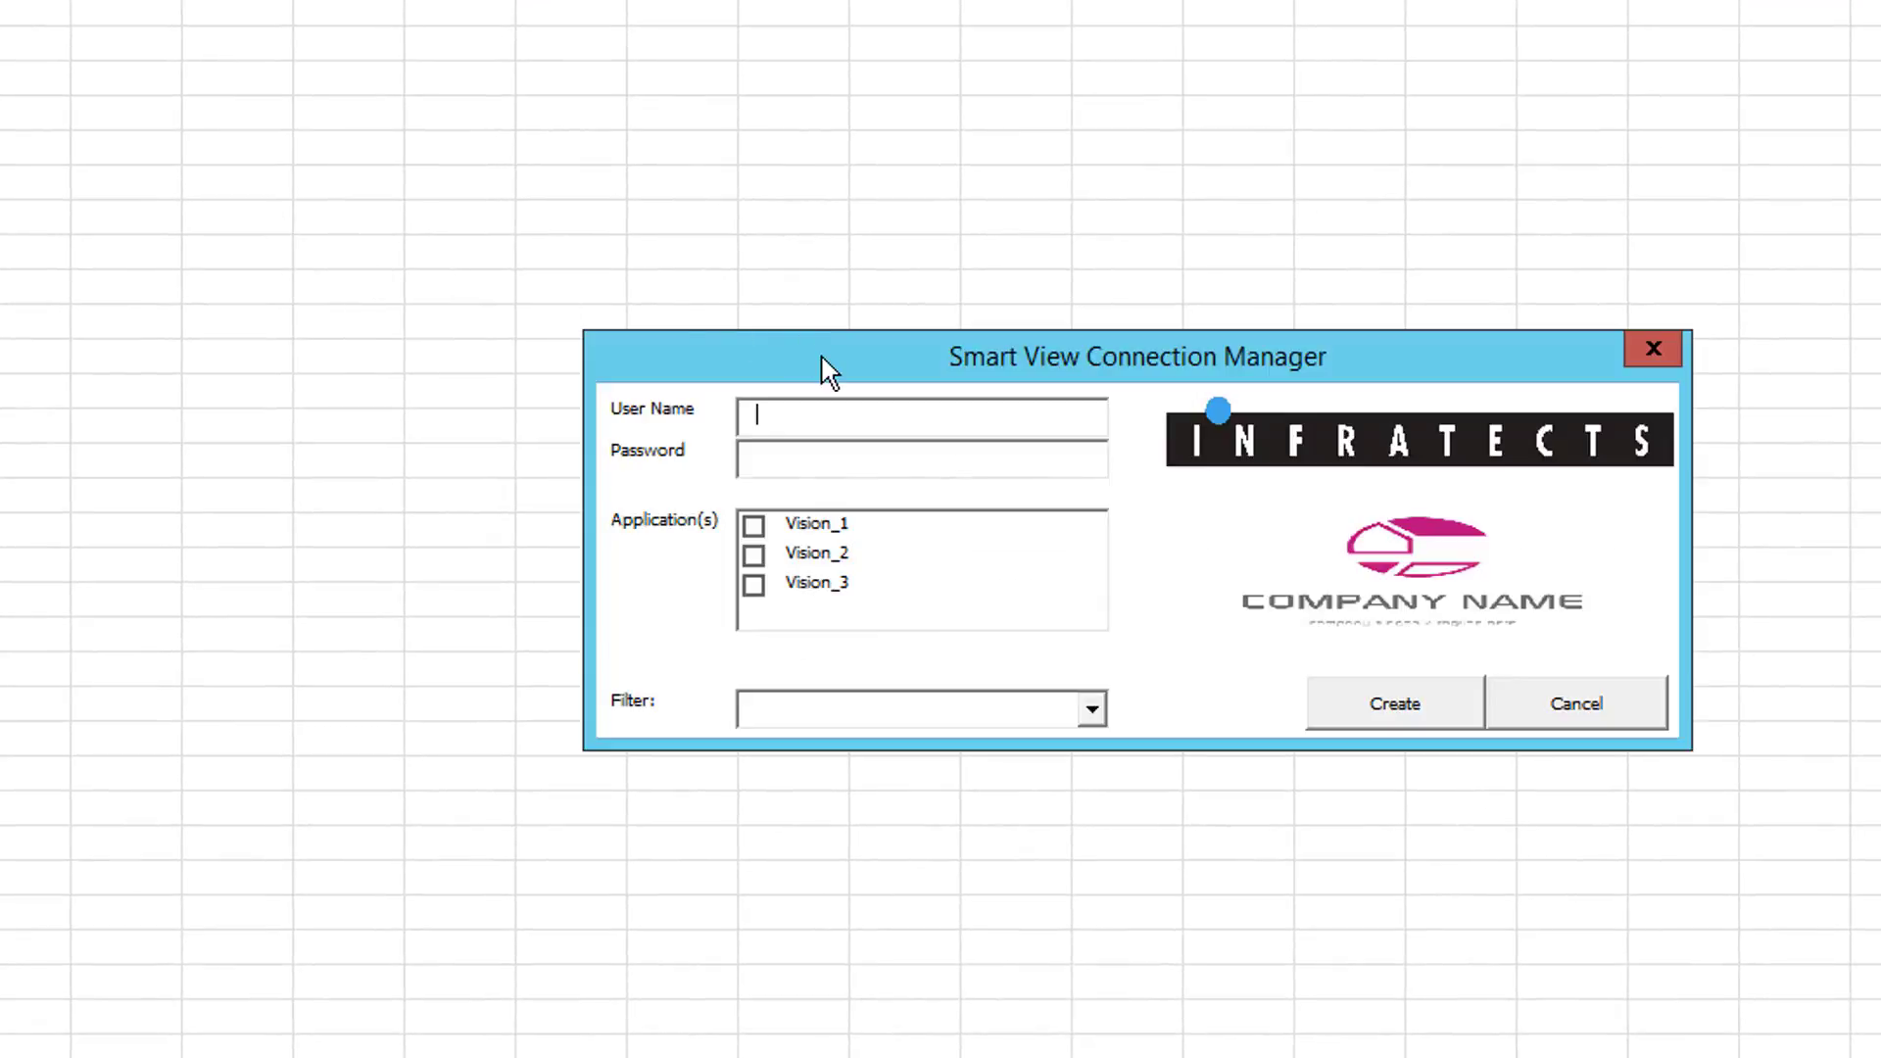
left_click_drag(823, 369, 392, 361)
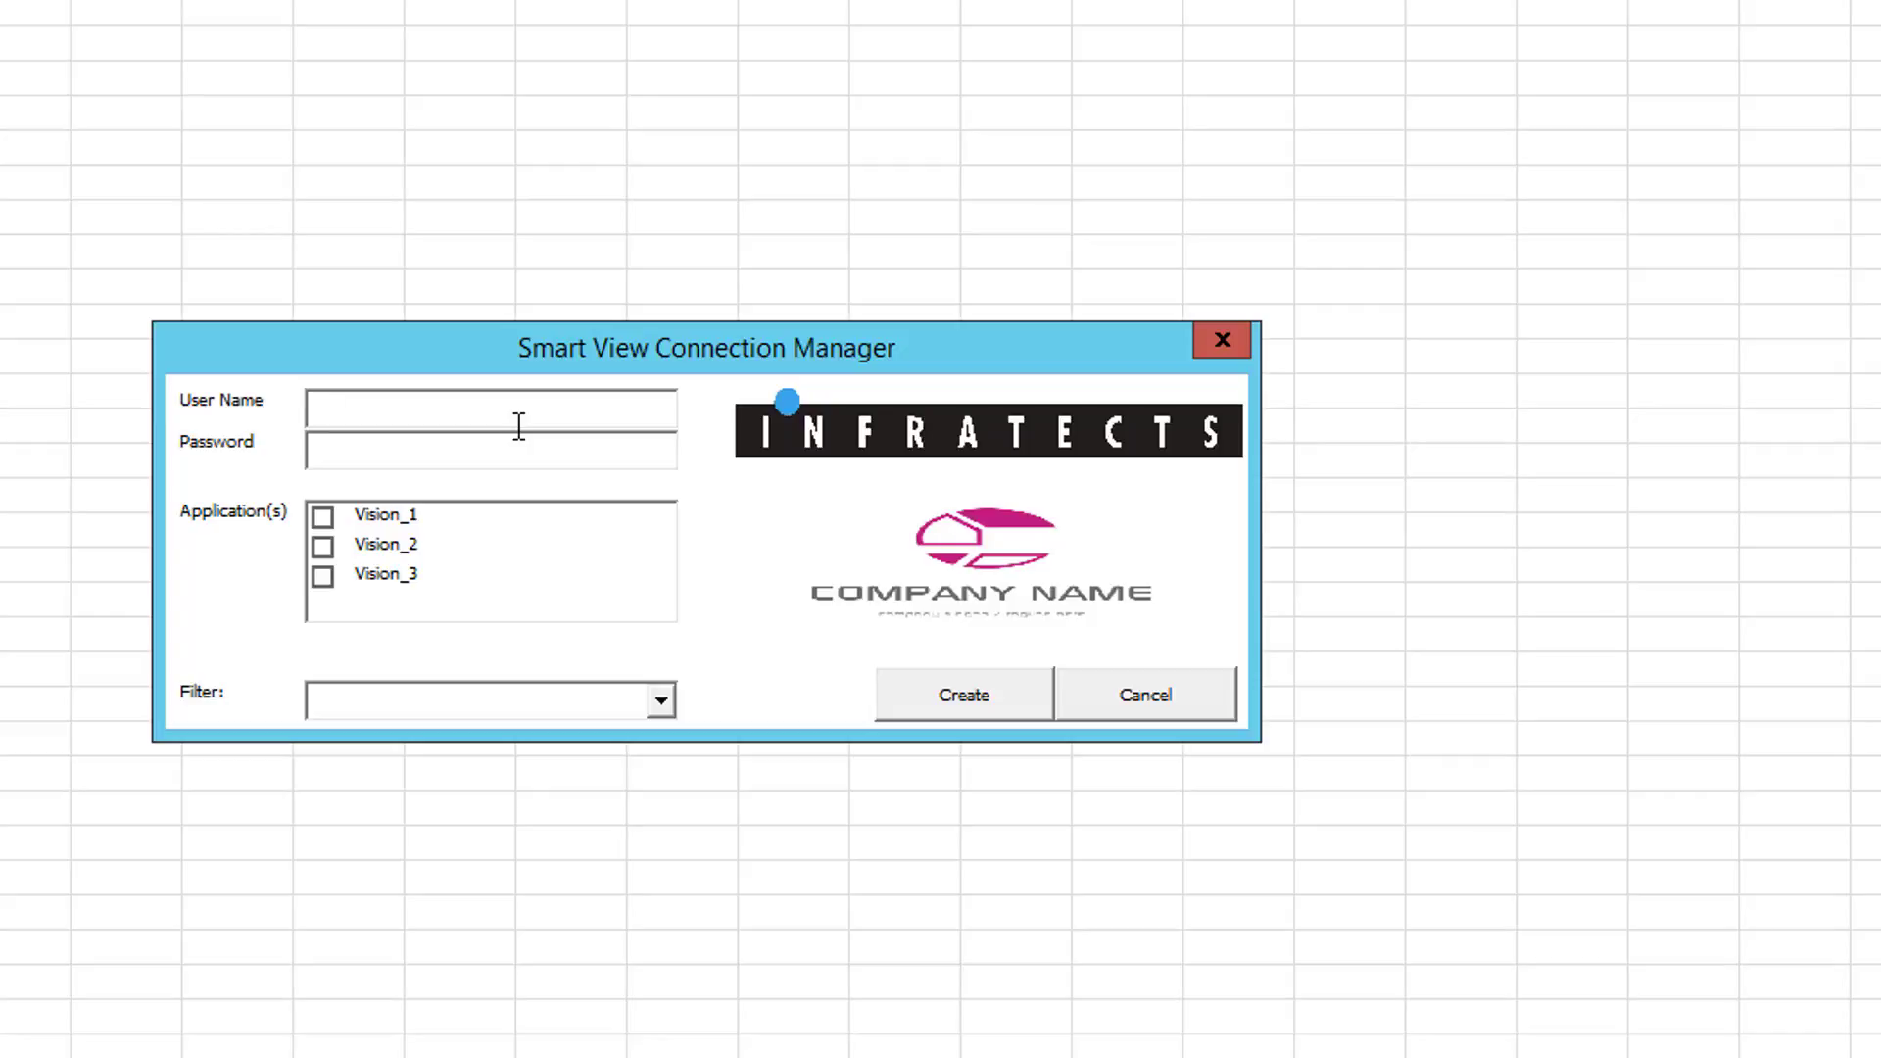
type("admin")
key("Tab")
type("*********")
Step: Set the filter to Essbase so Vision_1, Vision_2 and Vision_3 are selected, and create their connections
left_click(407, 531)
left_click(405, 535)
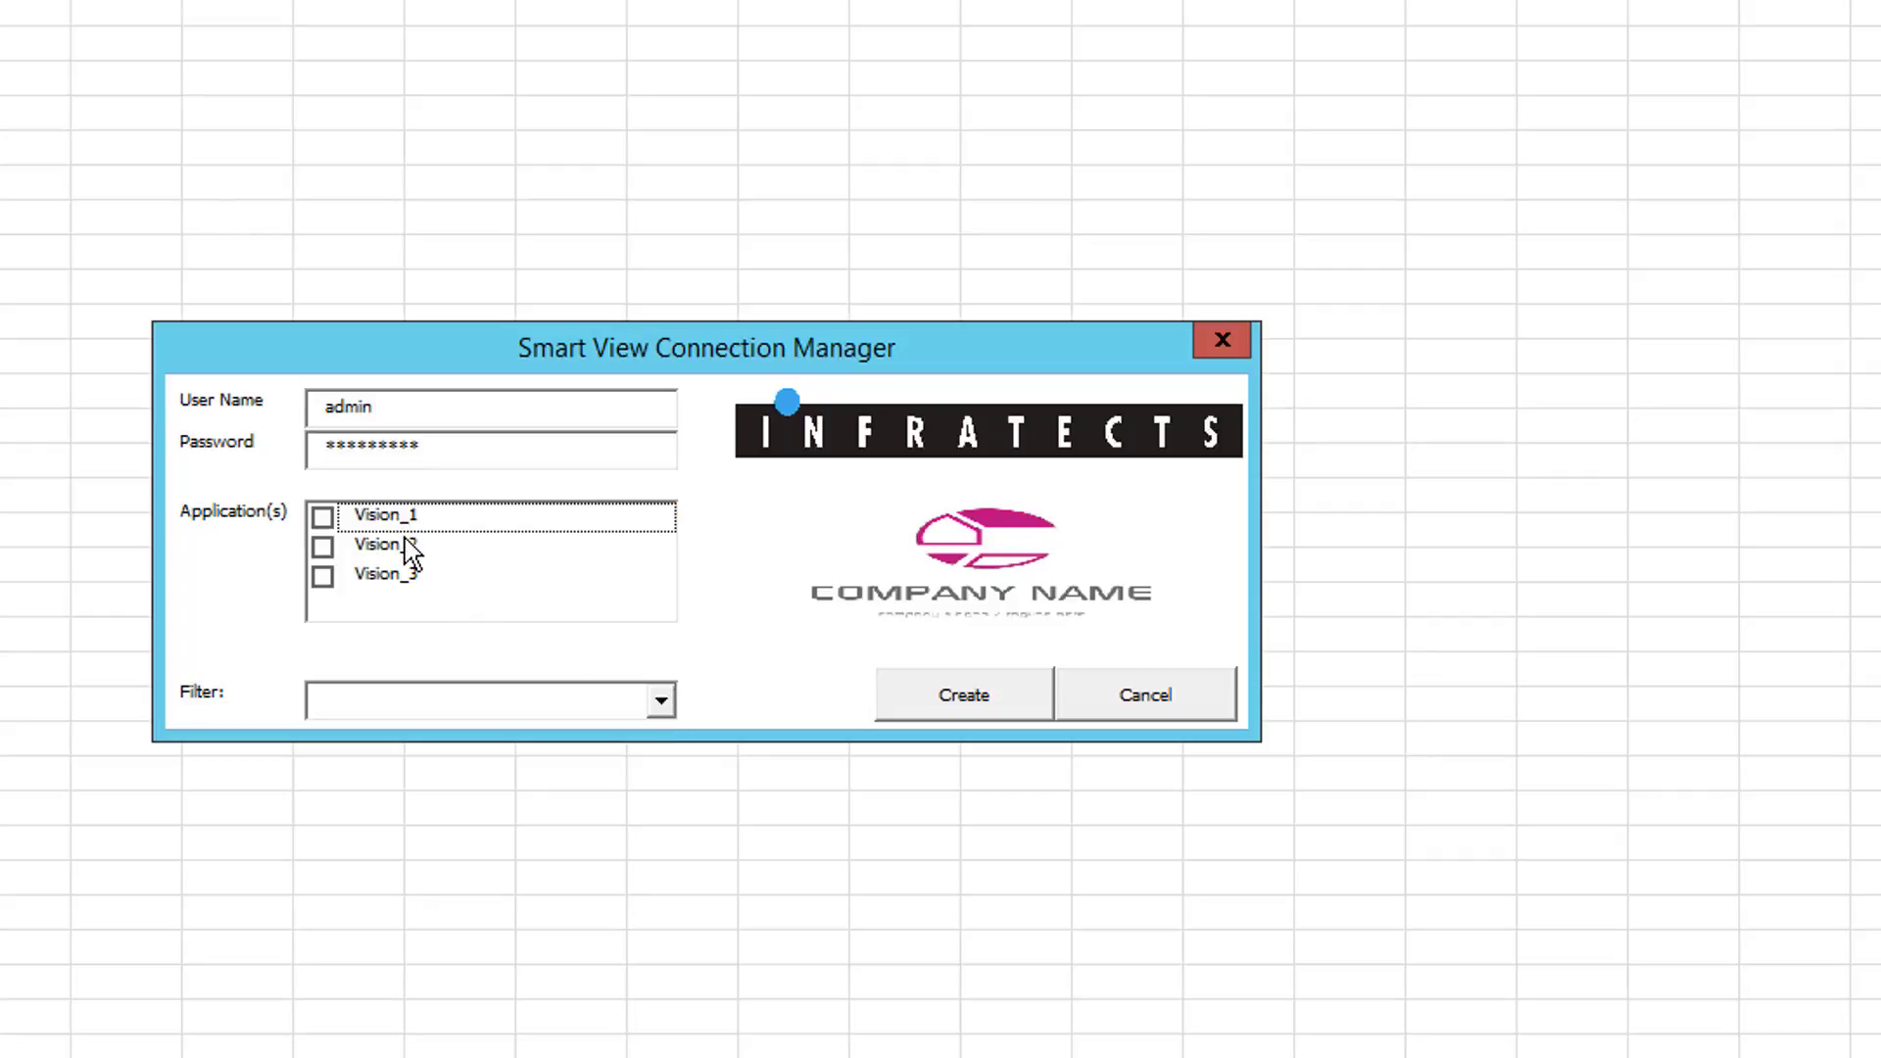
left_click(405, 541)
left_click(397, 570)
left_click(393, 520)
left_click(395, 544)
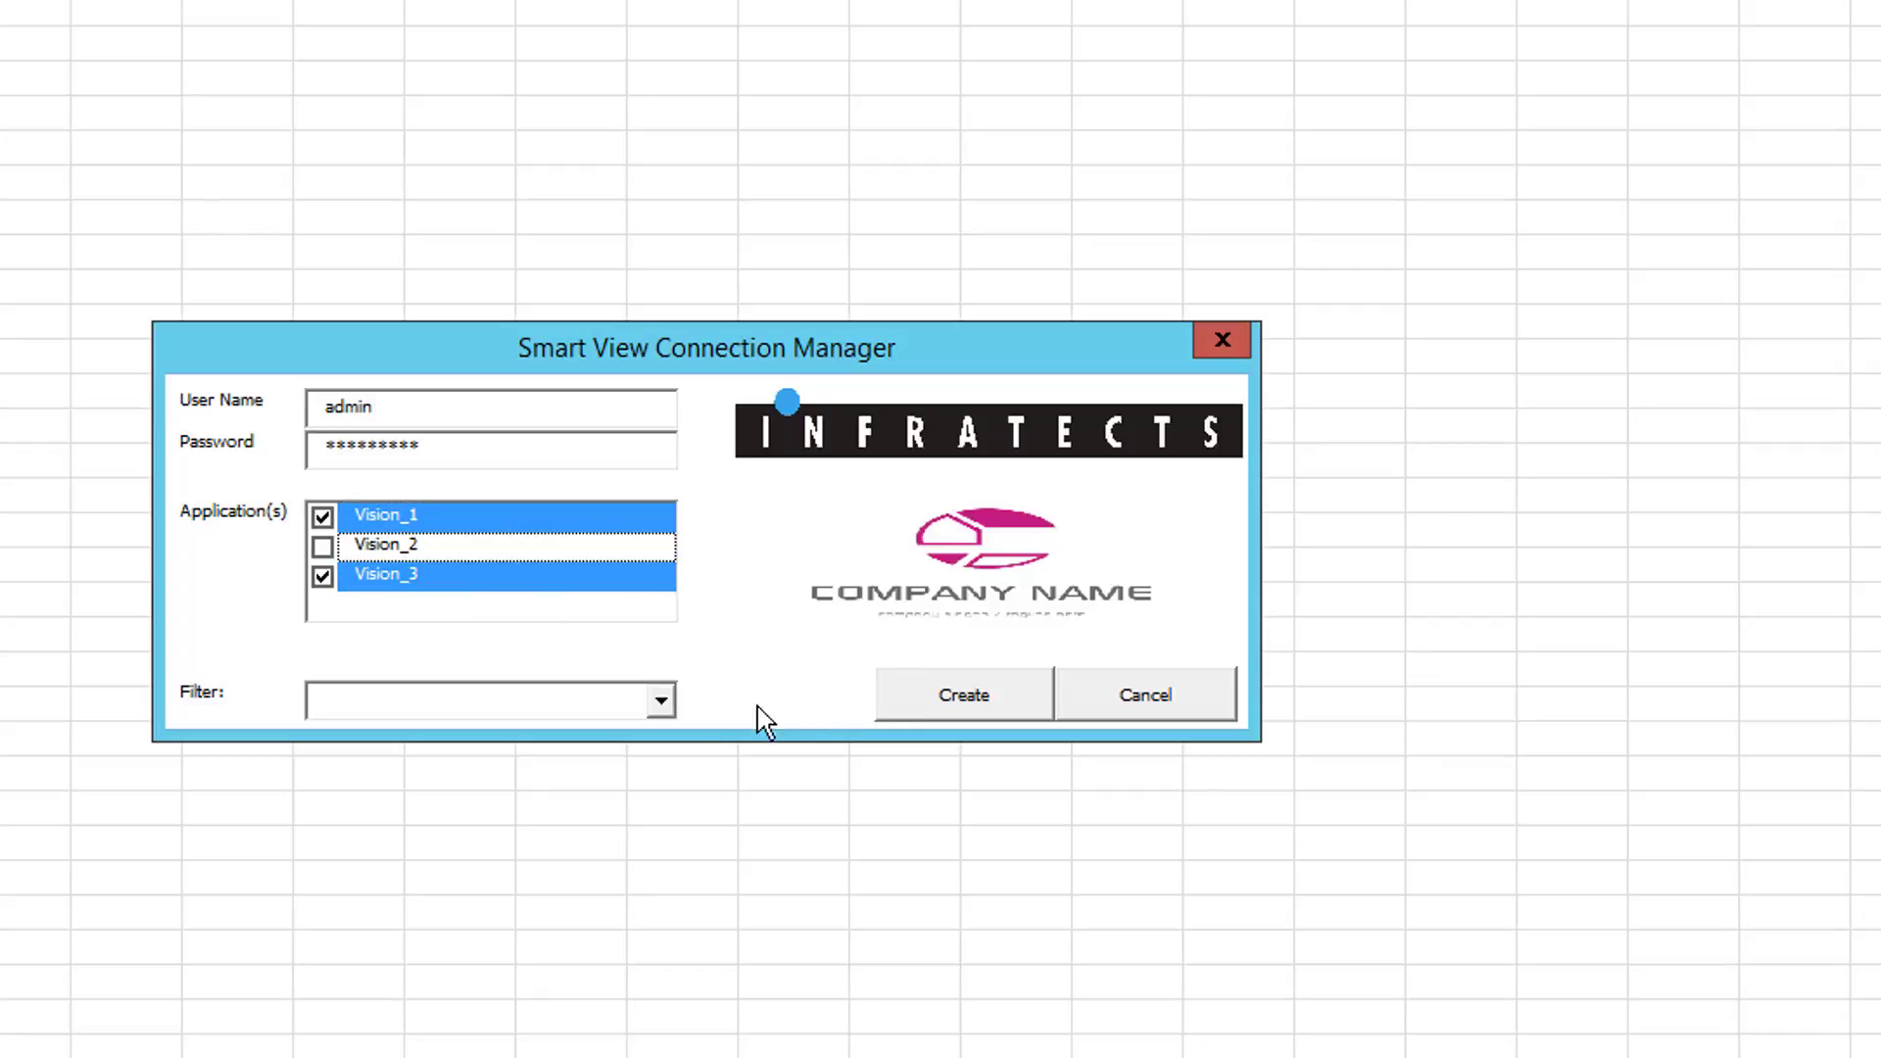
left_click(655, 715)
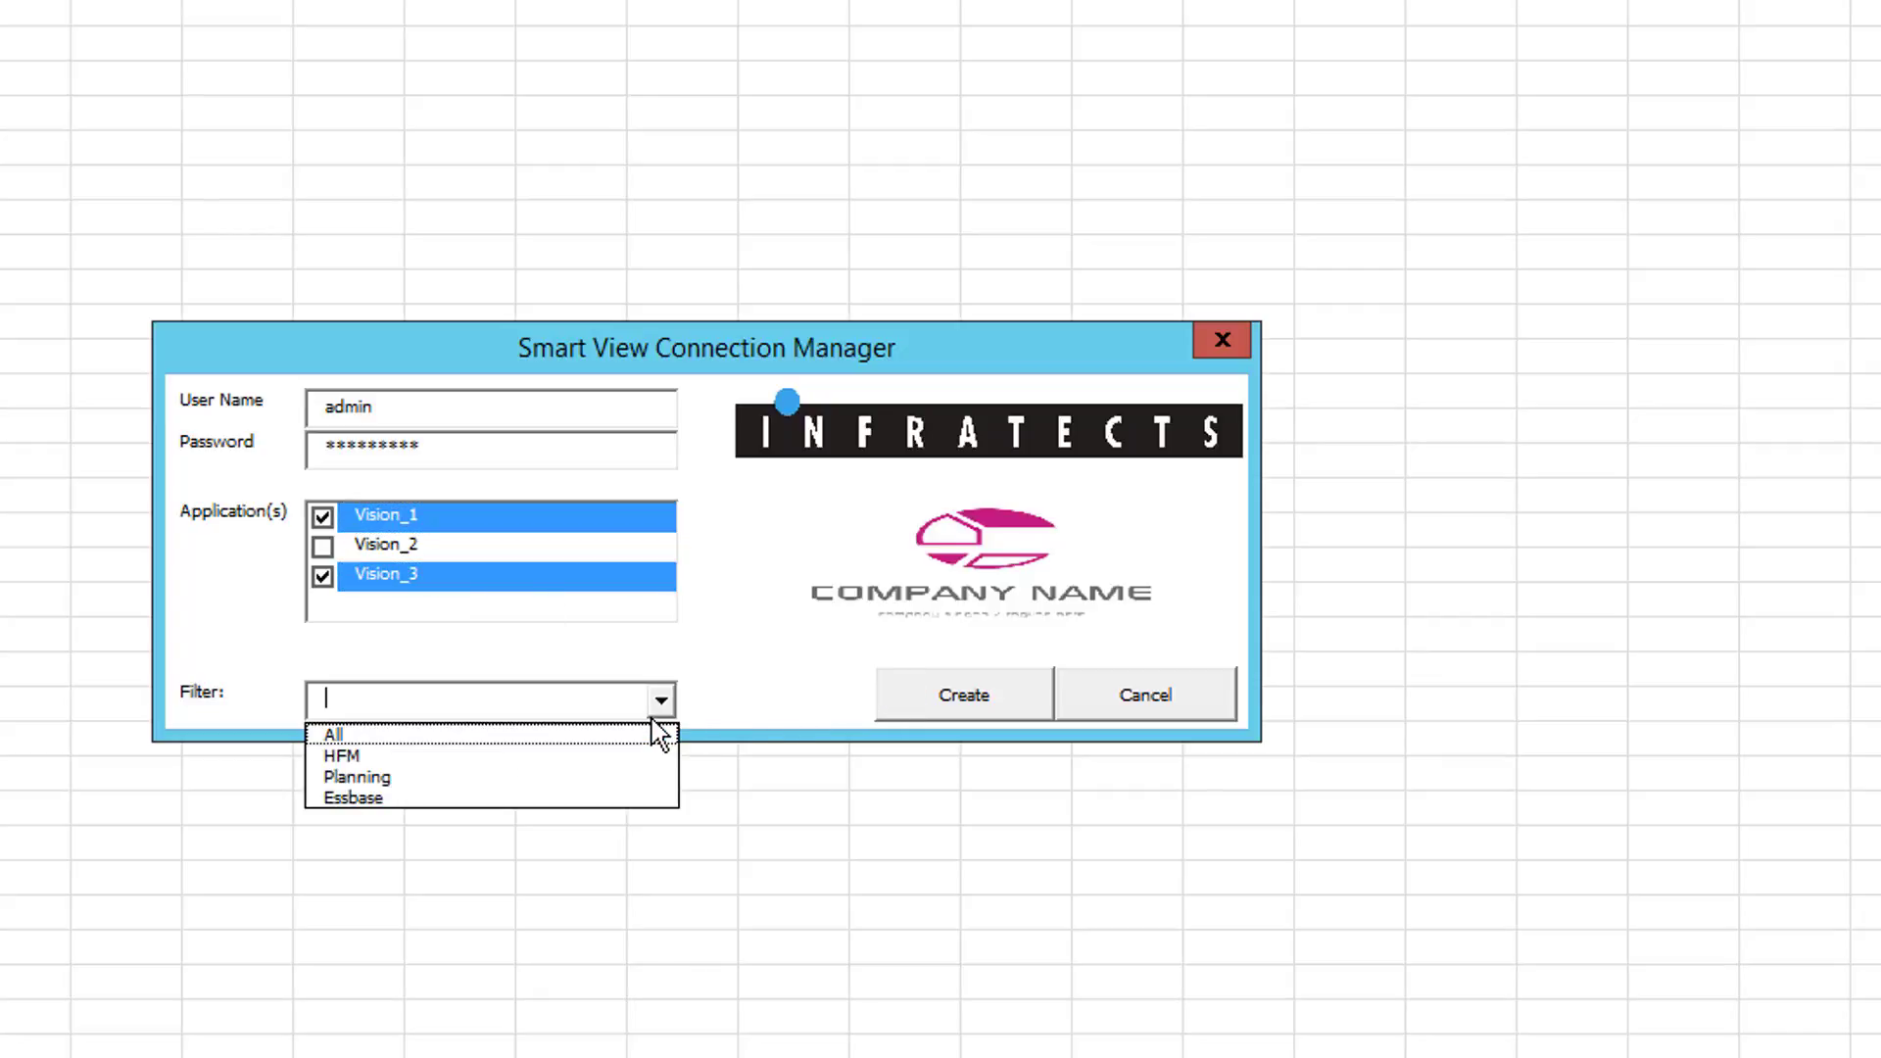
left_click(578, 756)
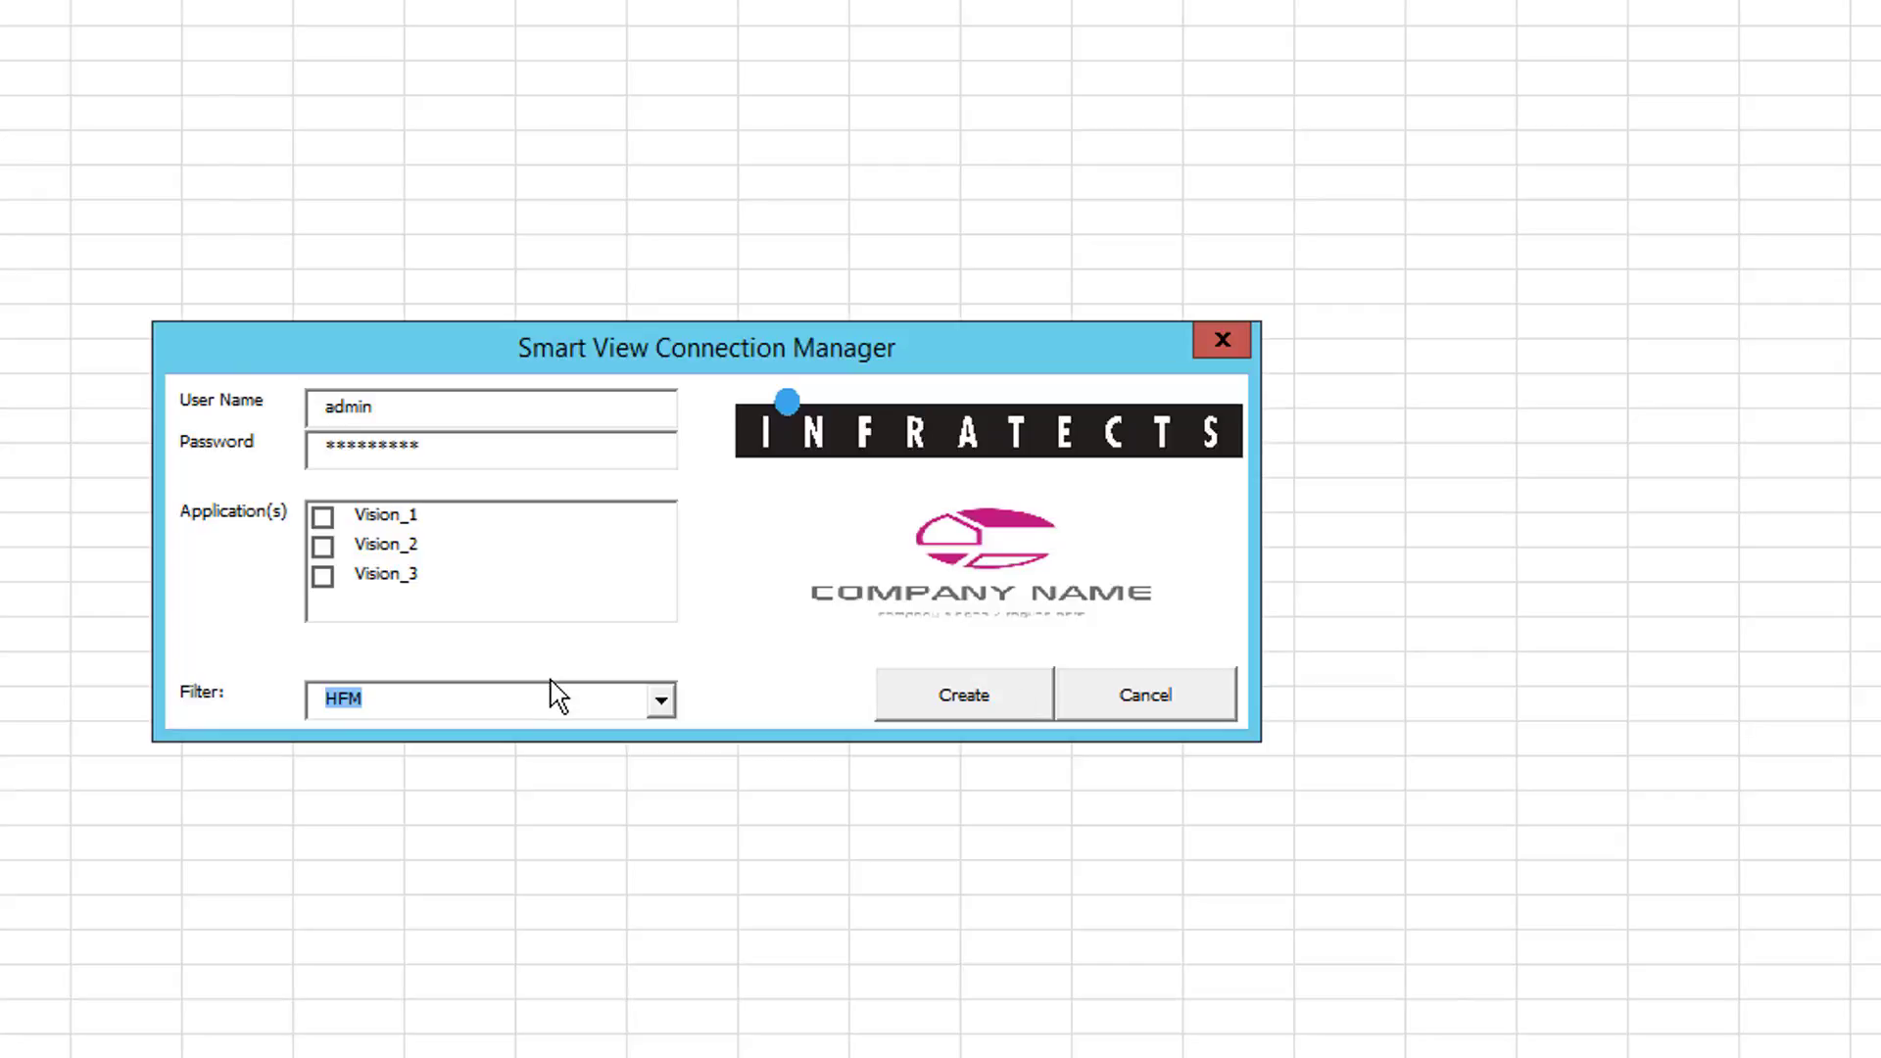
left_click(674, 707)
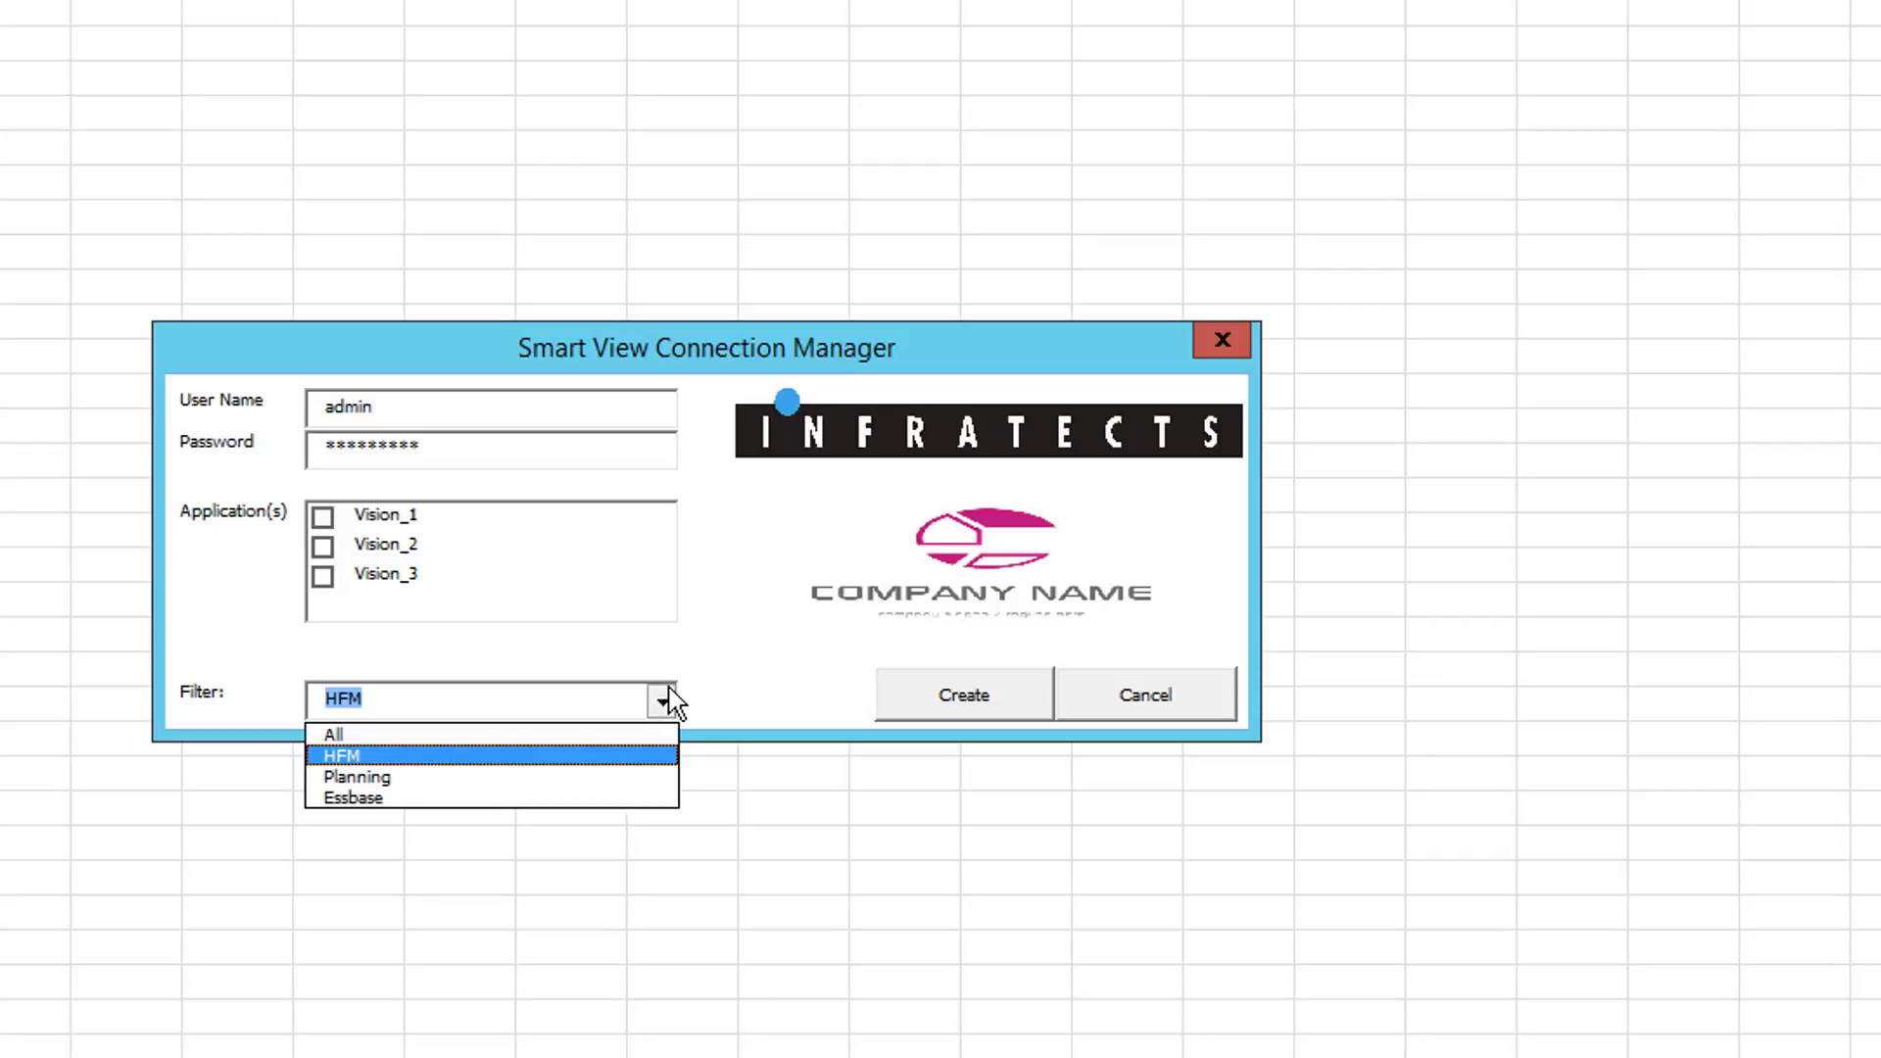
left_click(579, 799)
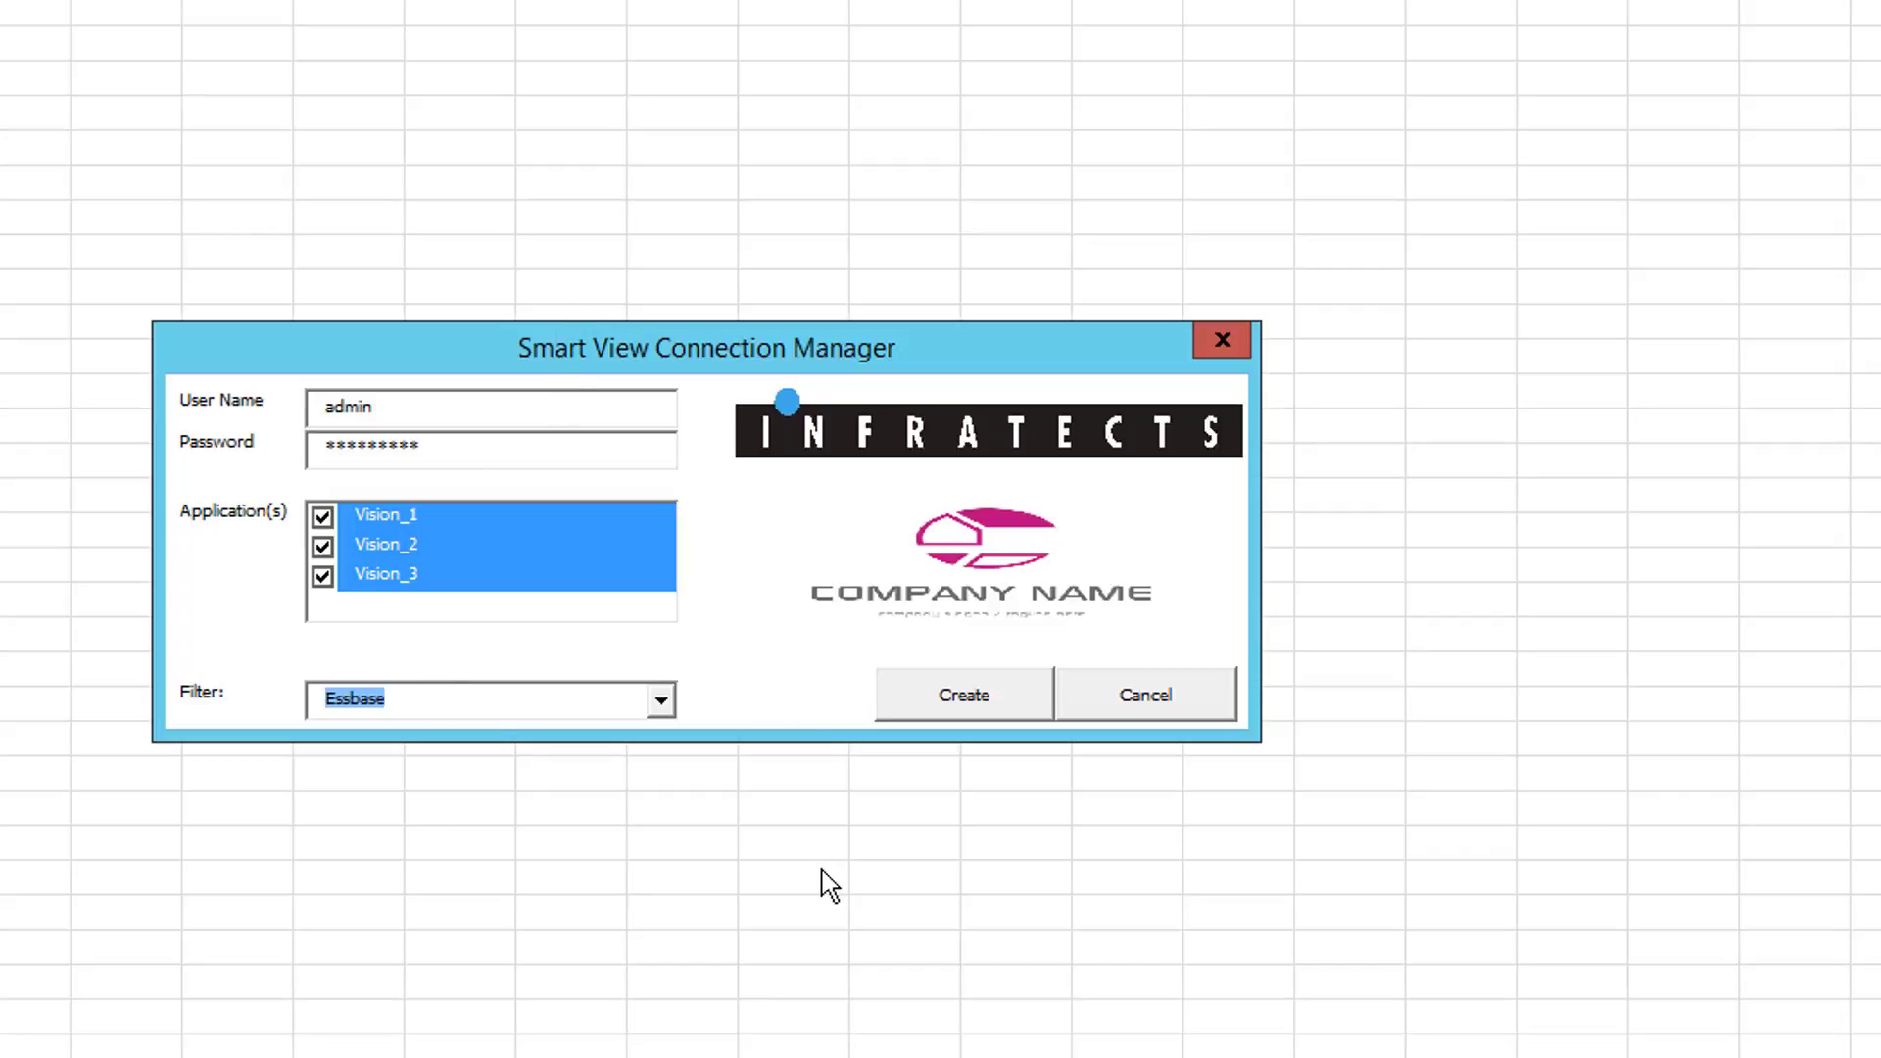
left_click(932, 711)
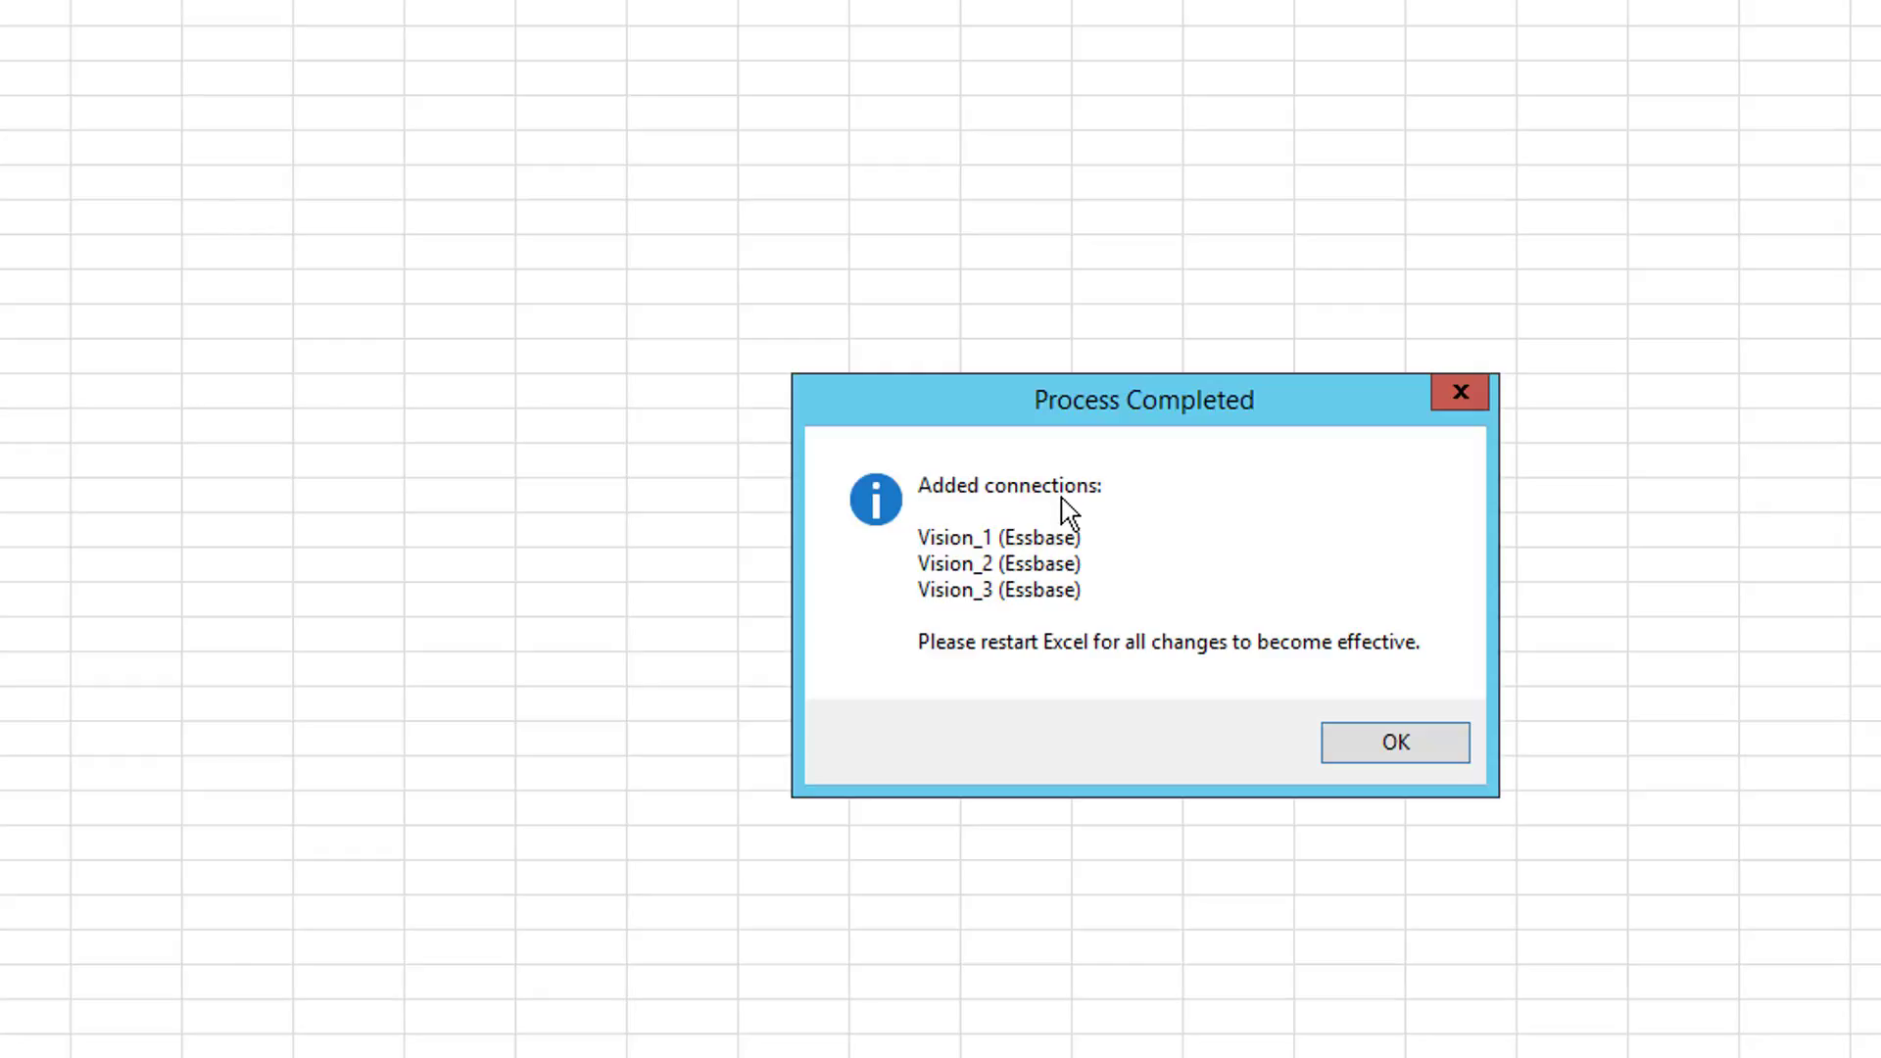
Step: Choose Essbase server EPM11124.localdomain in Smart View and expand Vision to list its connections
left_click(1396, 742)
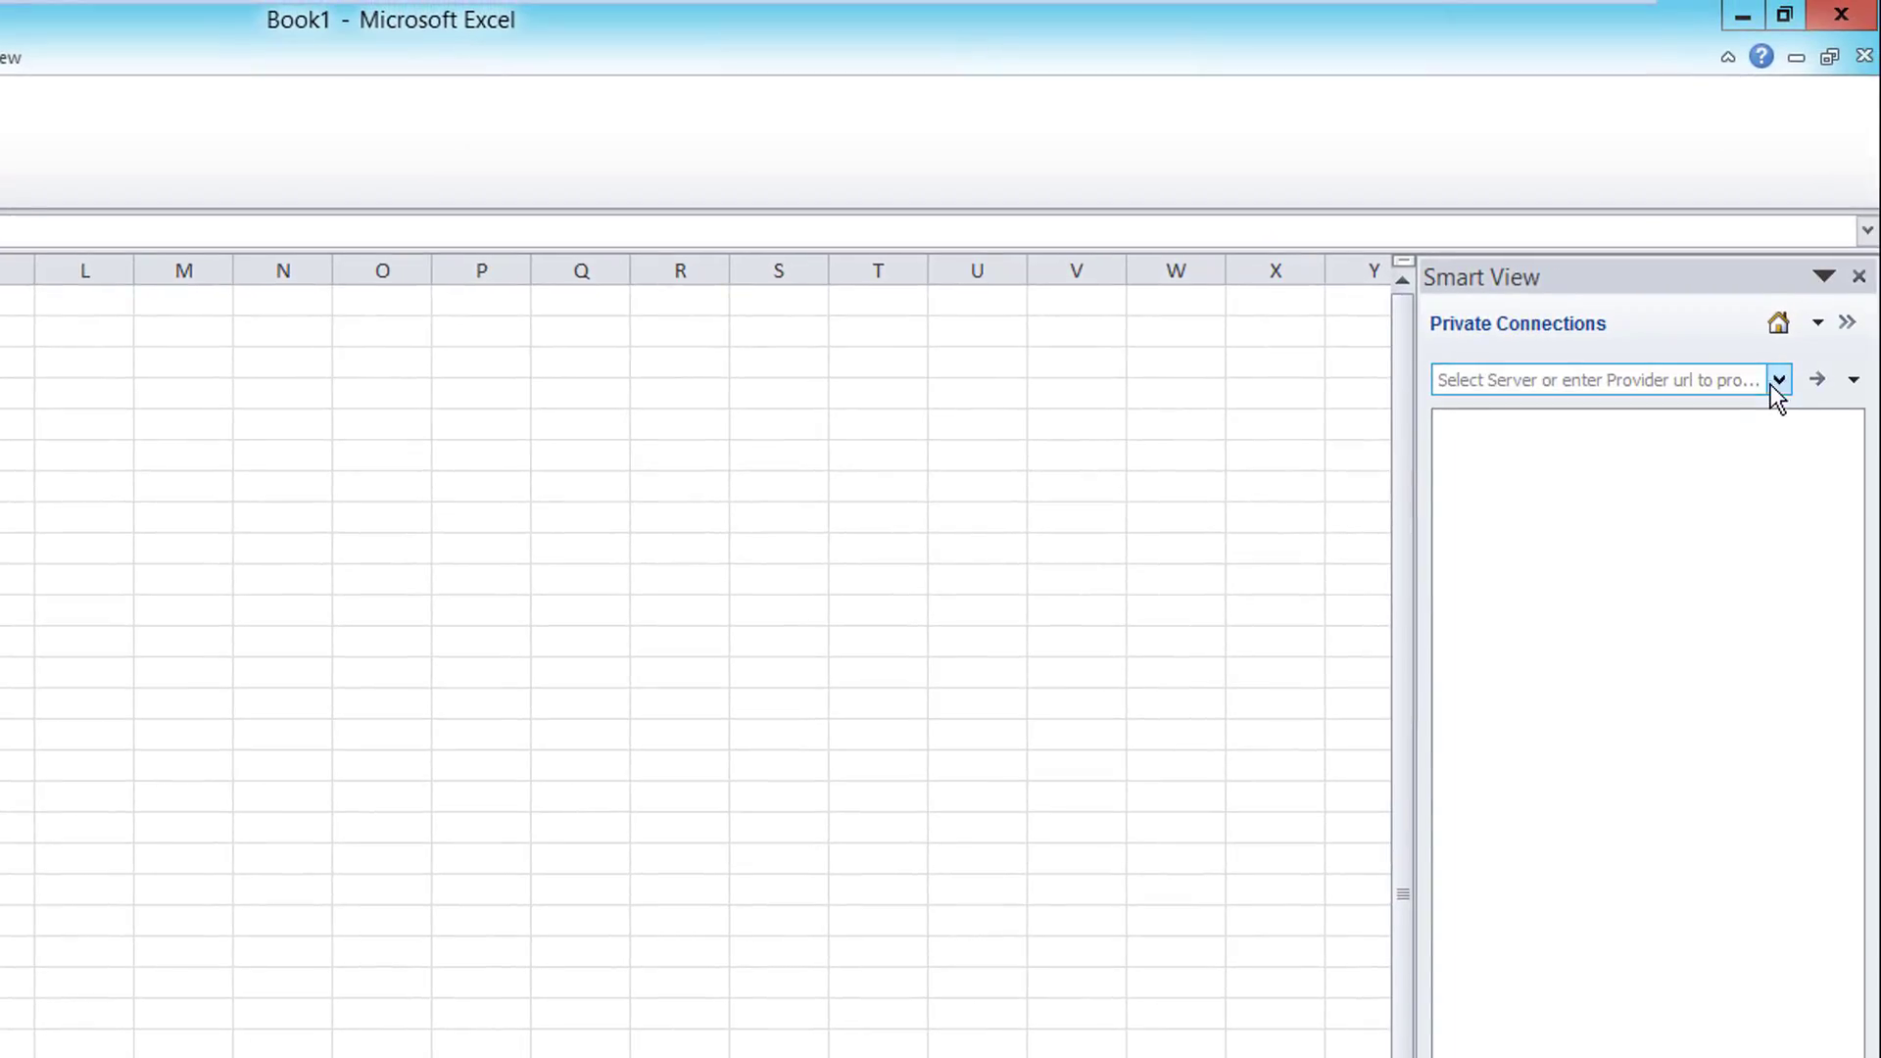
left_click(1778, 380)
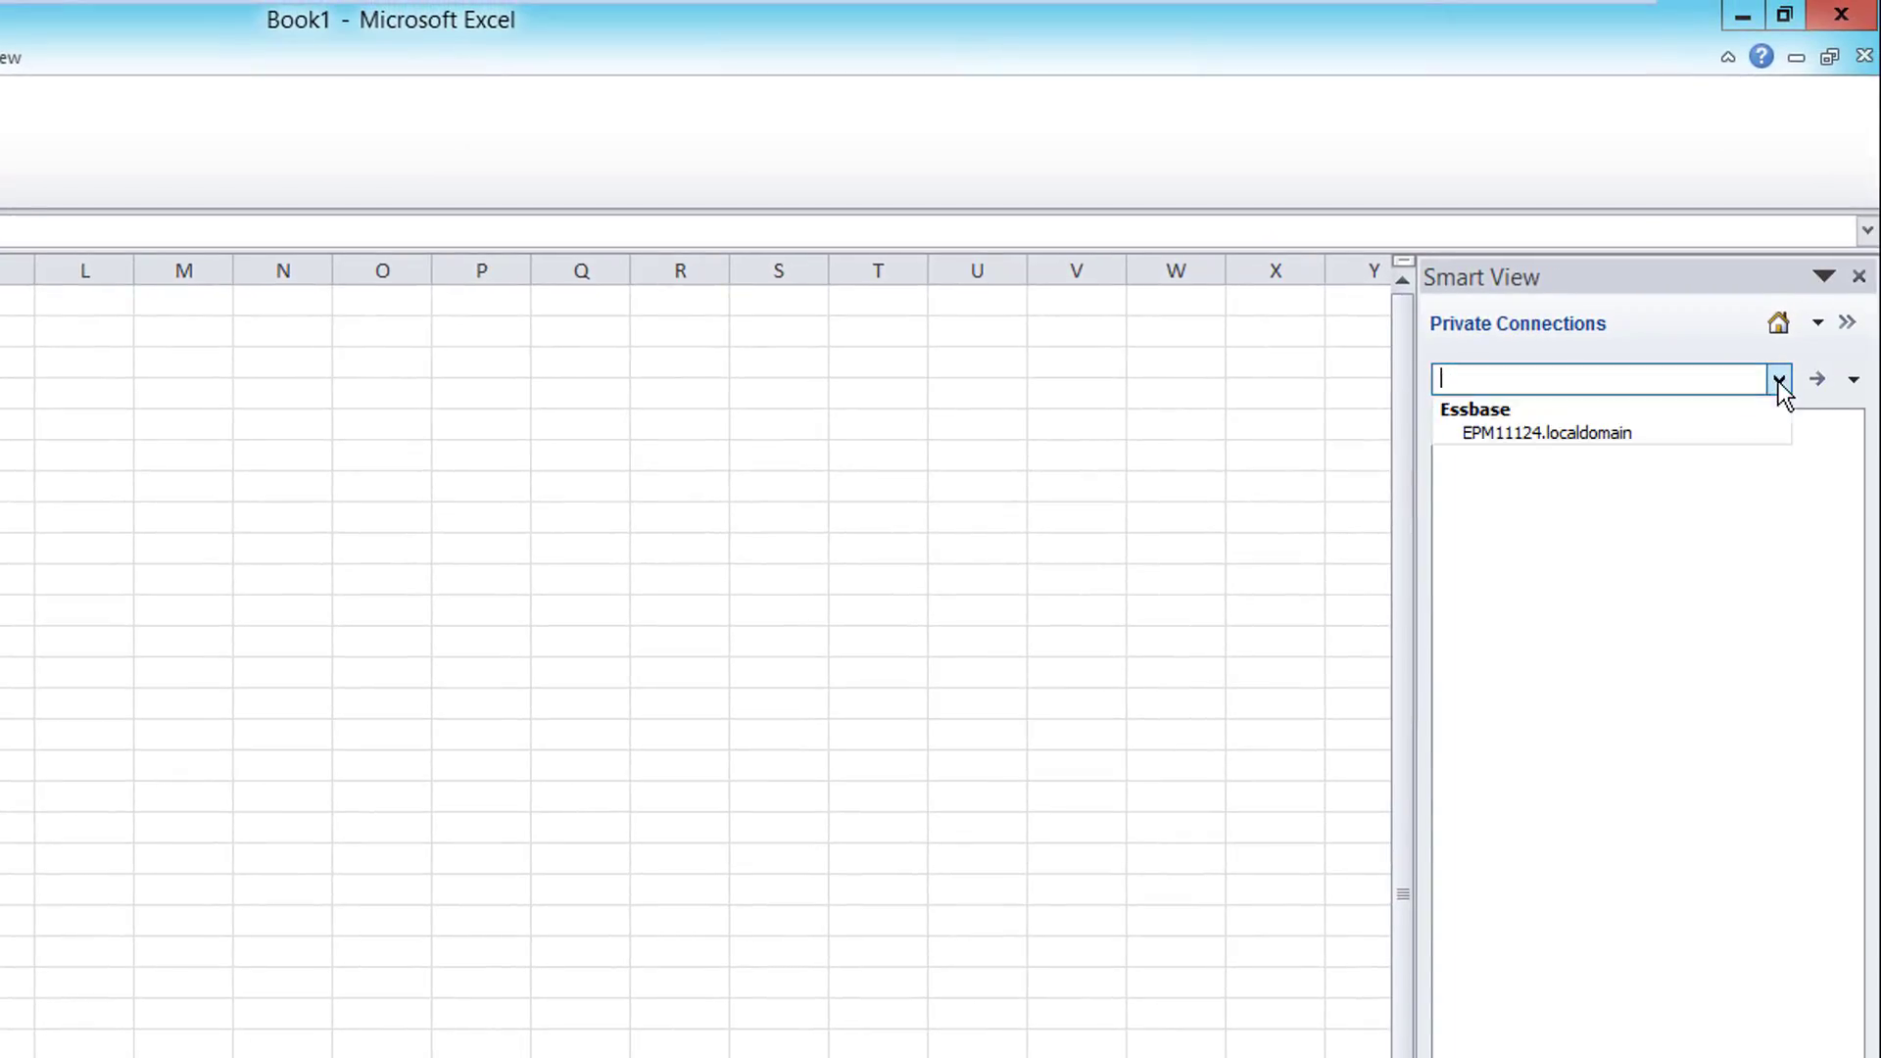
left_click(1625, 427)
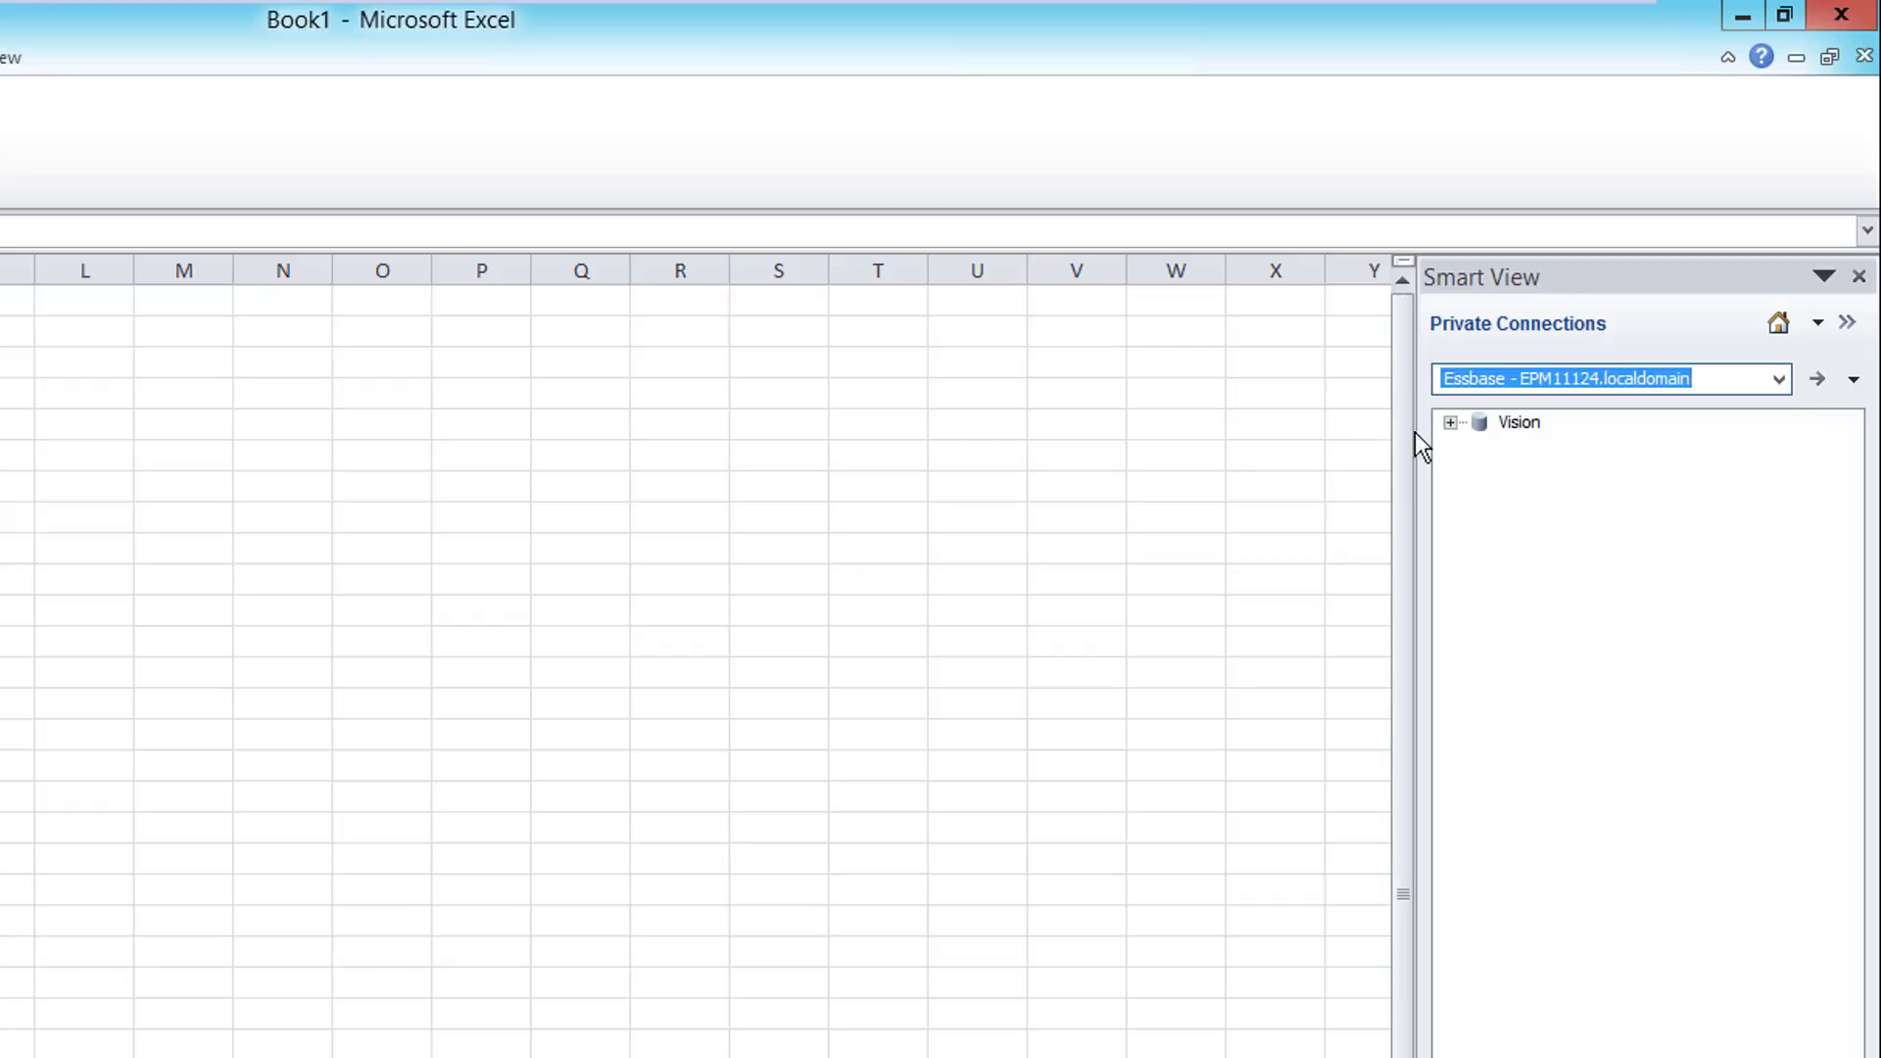
left_click(1446, 425)
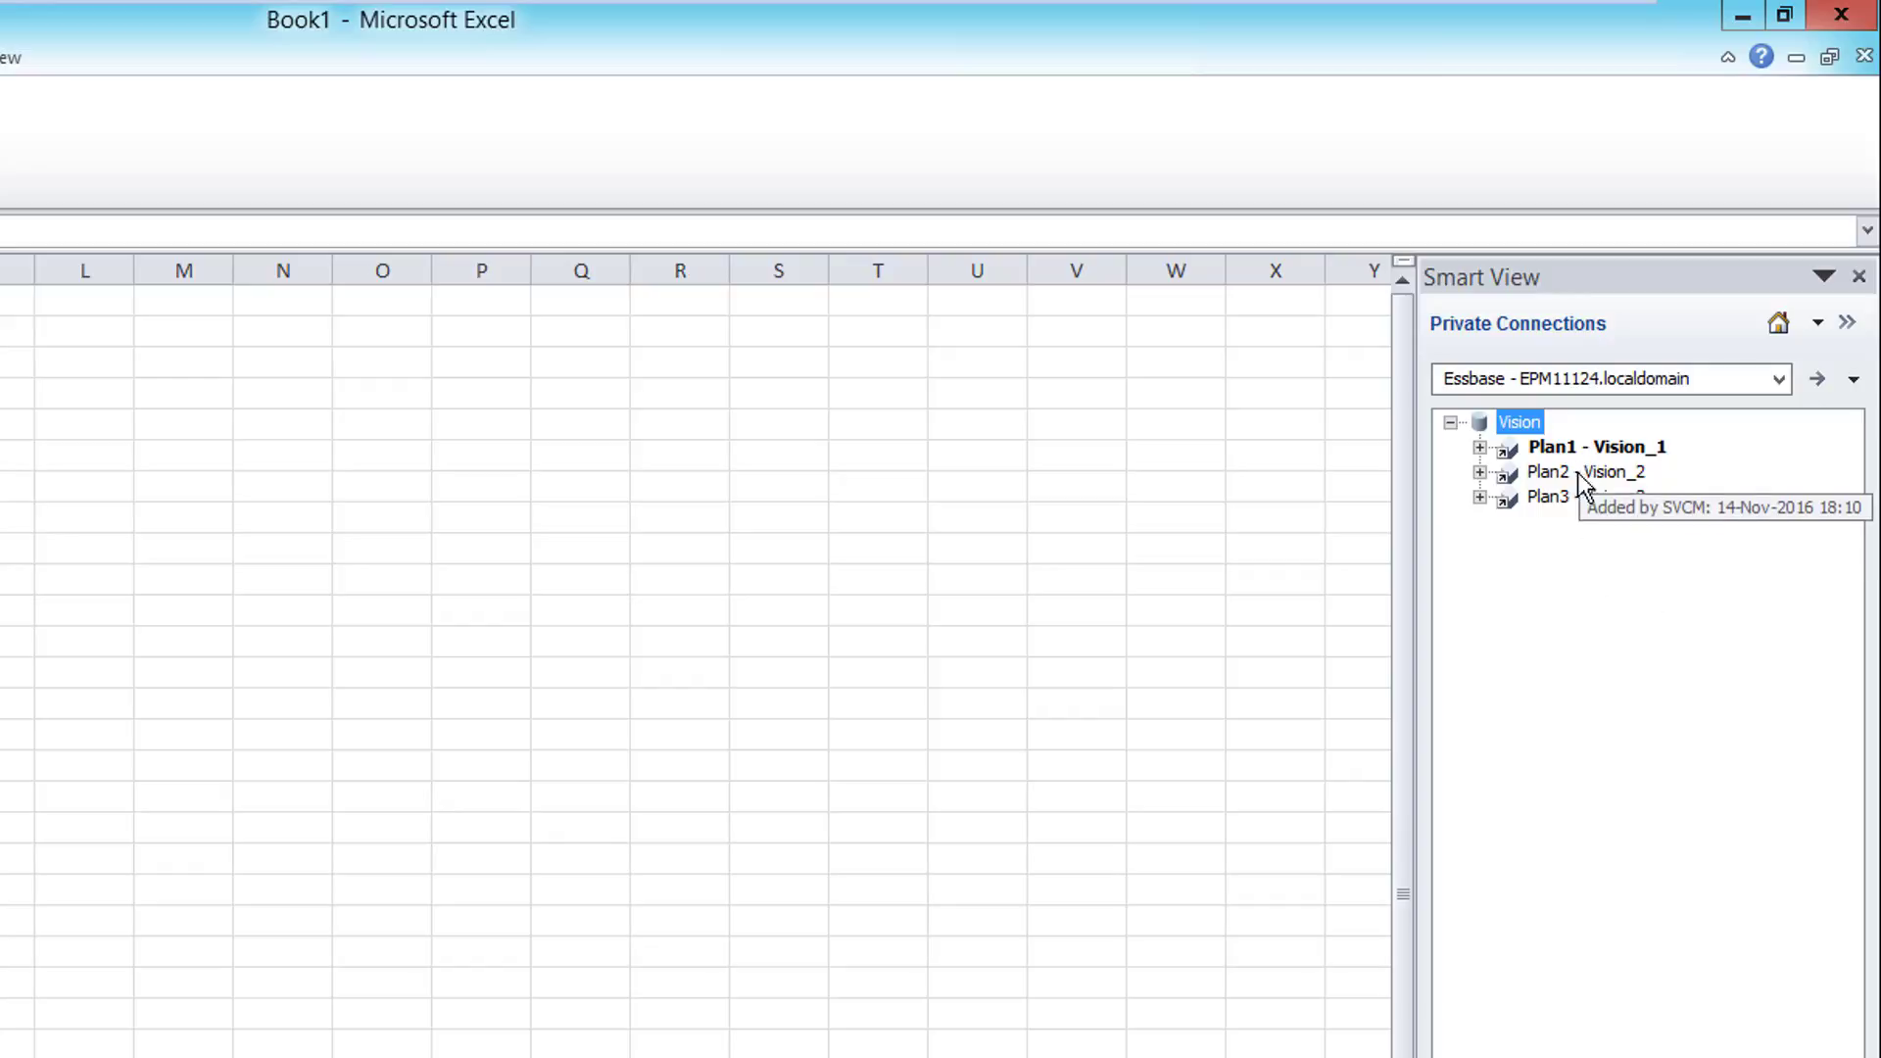
Step: Remove the Plan3 - Vision_3 connection and confirm the deletion
left_click(1550, 497)
right_click(1550, 497)
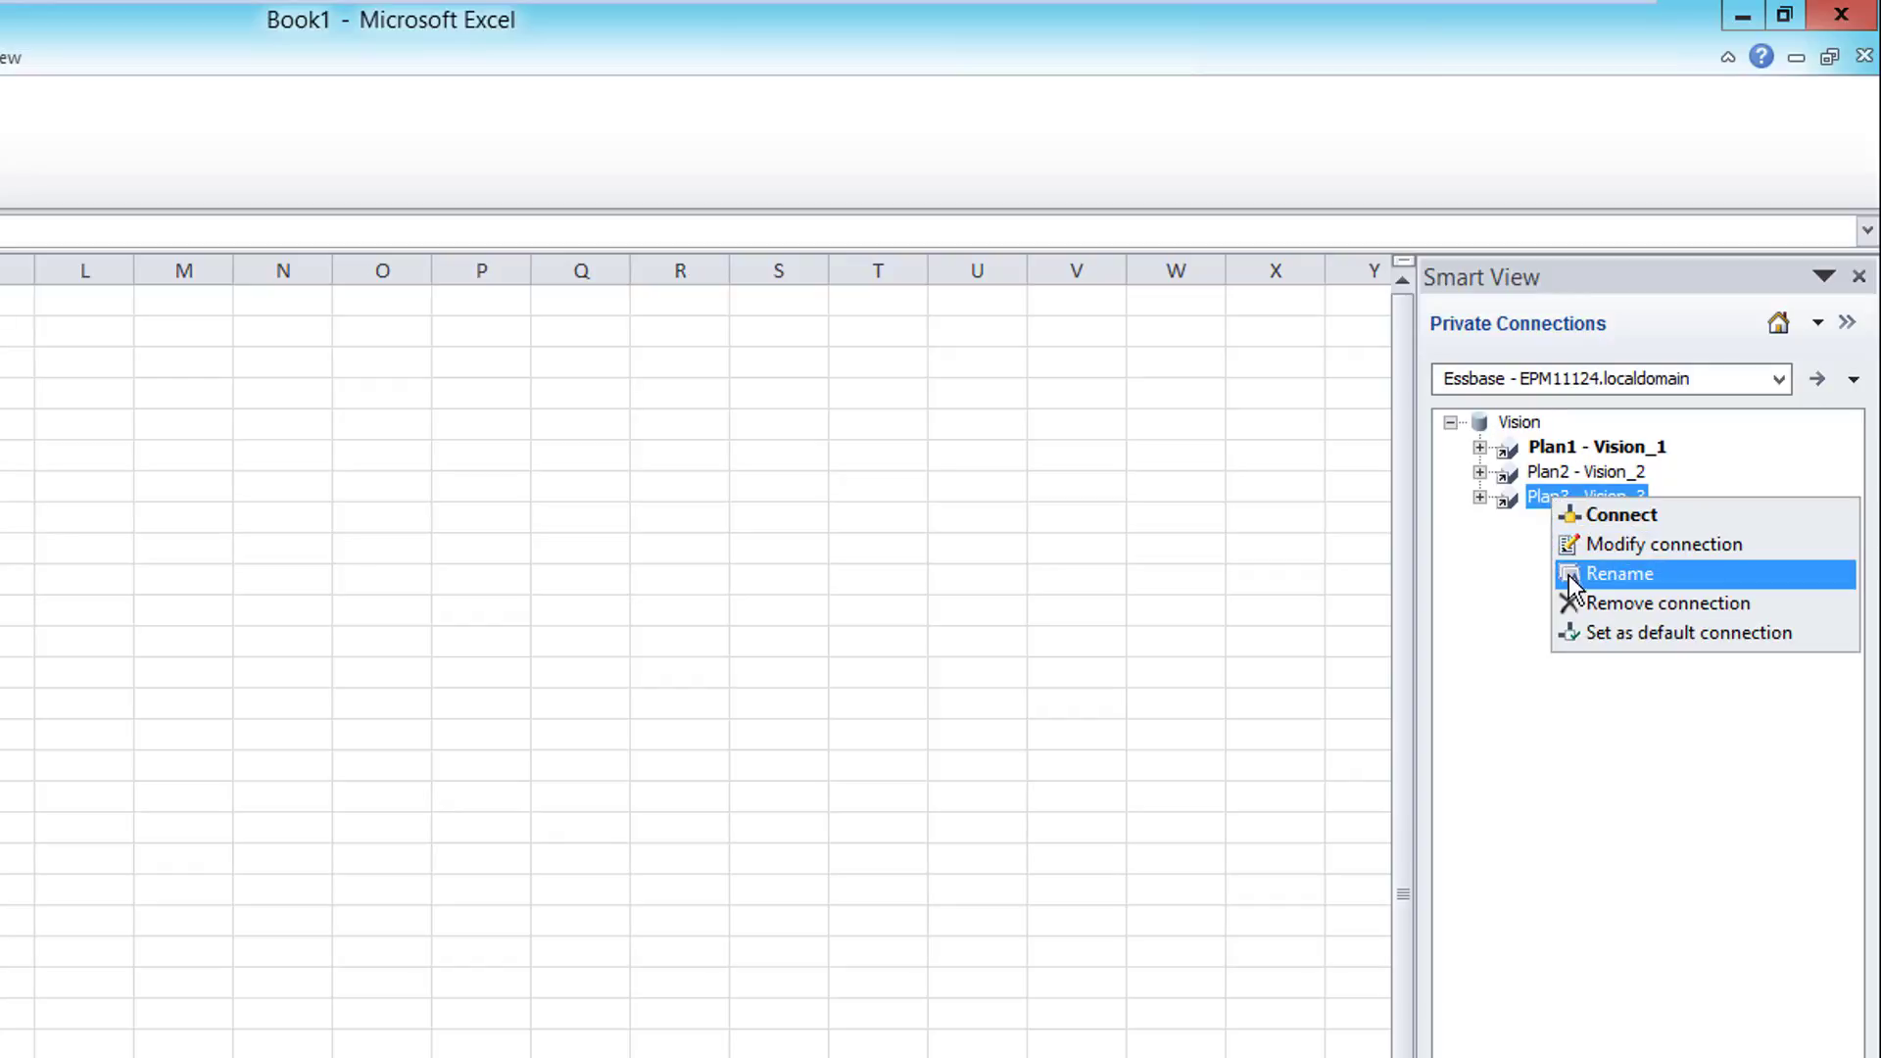
left_click(1569, 604)
left_click(431, 931)
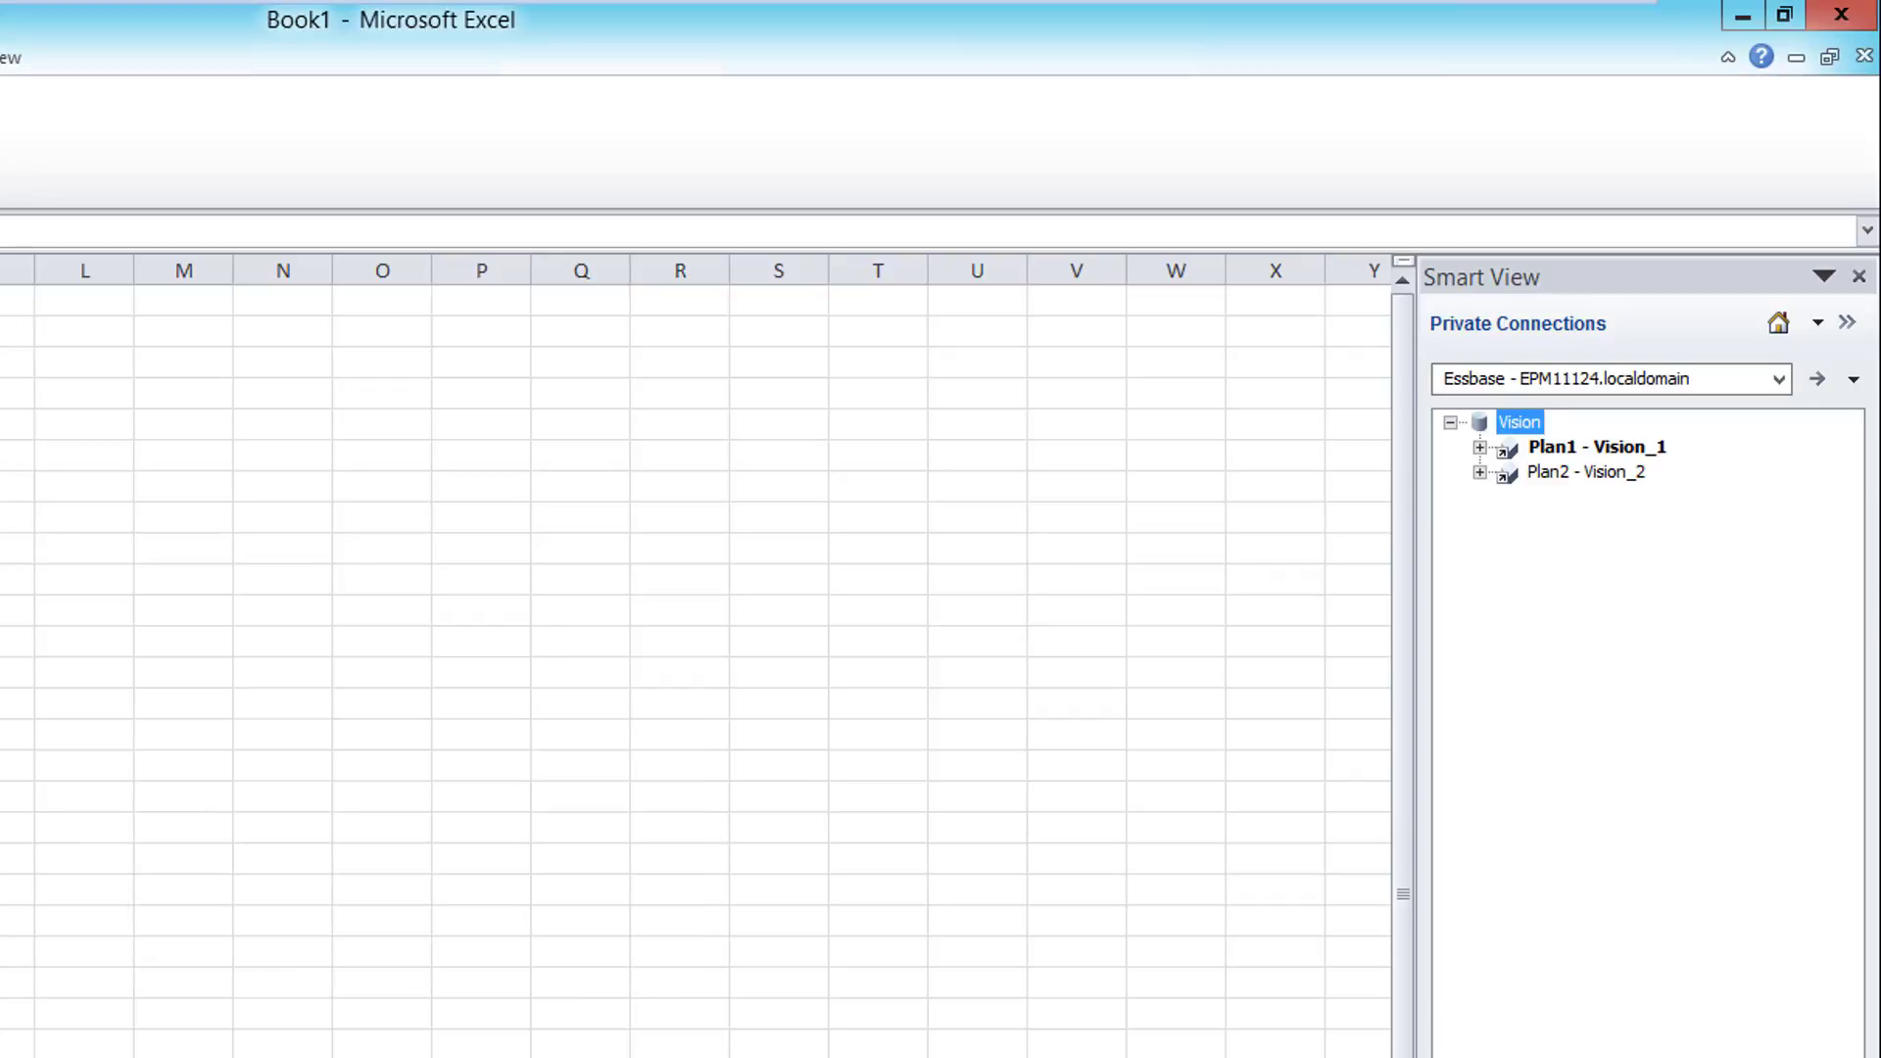
Step: Enter the admin user name and password in Connection Management, correcting a mistyped password
type("admi")
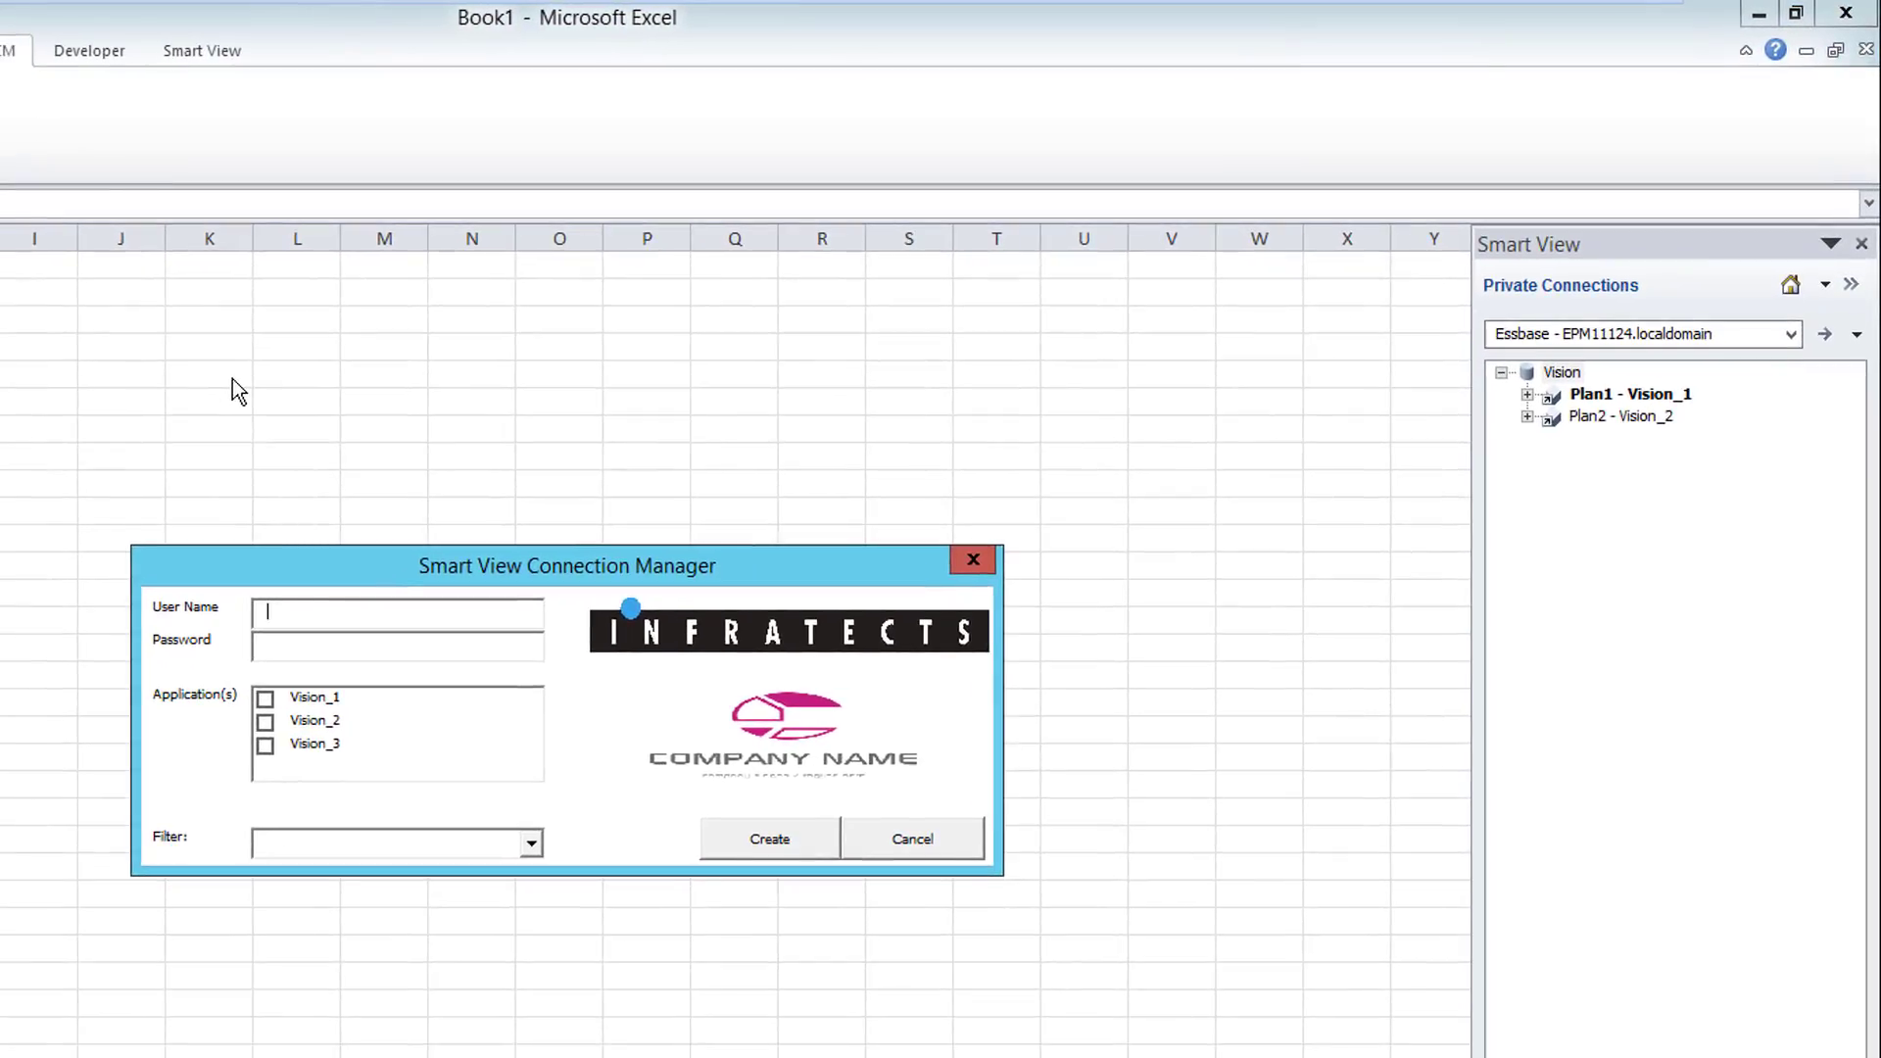
type("n")
key("Tab")
type("******")
key("BackSpace")
key("BackSpace")
key("BackSpace")
key("BackSpace")
key("BackSpace")
key("BackSpace")
type("*********")
Step: Filter to Essbase, create the three Vision connections again, and dismiss the confirmation
left_click(531, 844)
left_click(391, 918)
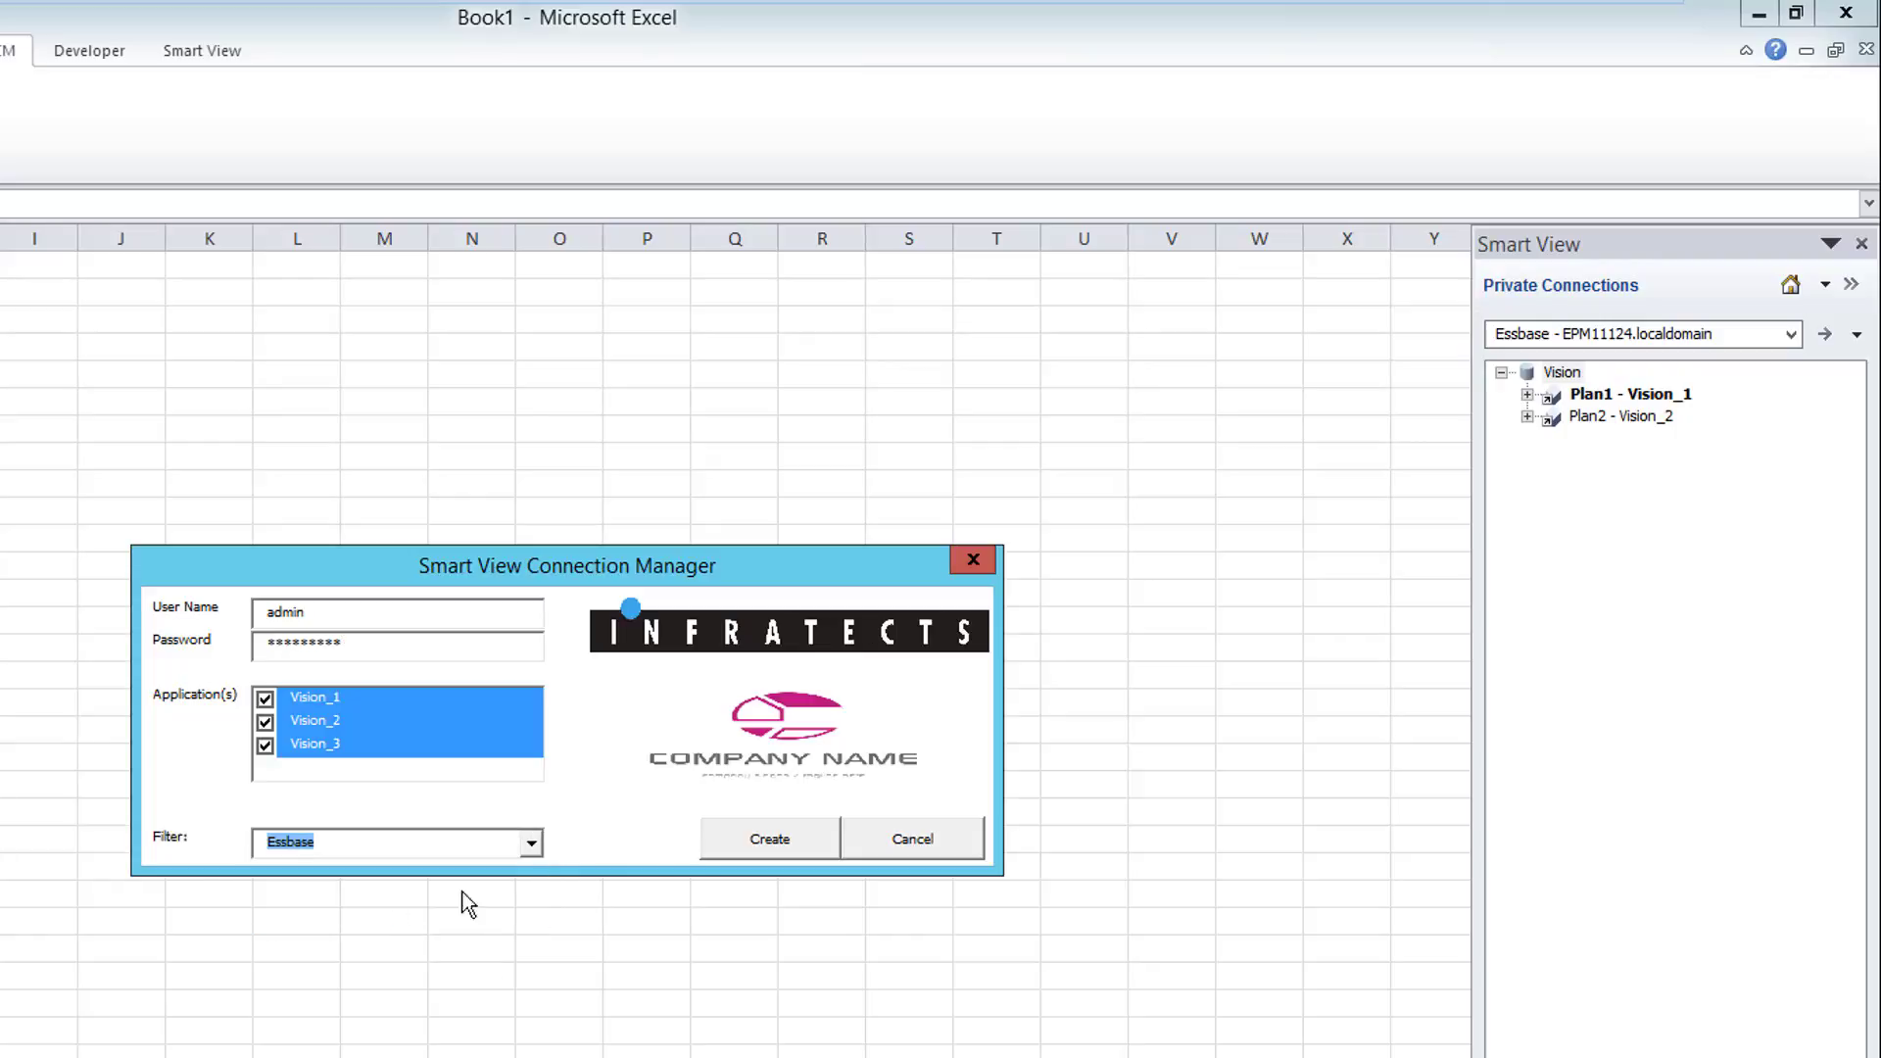
left_click(745, 846)
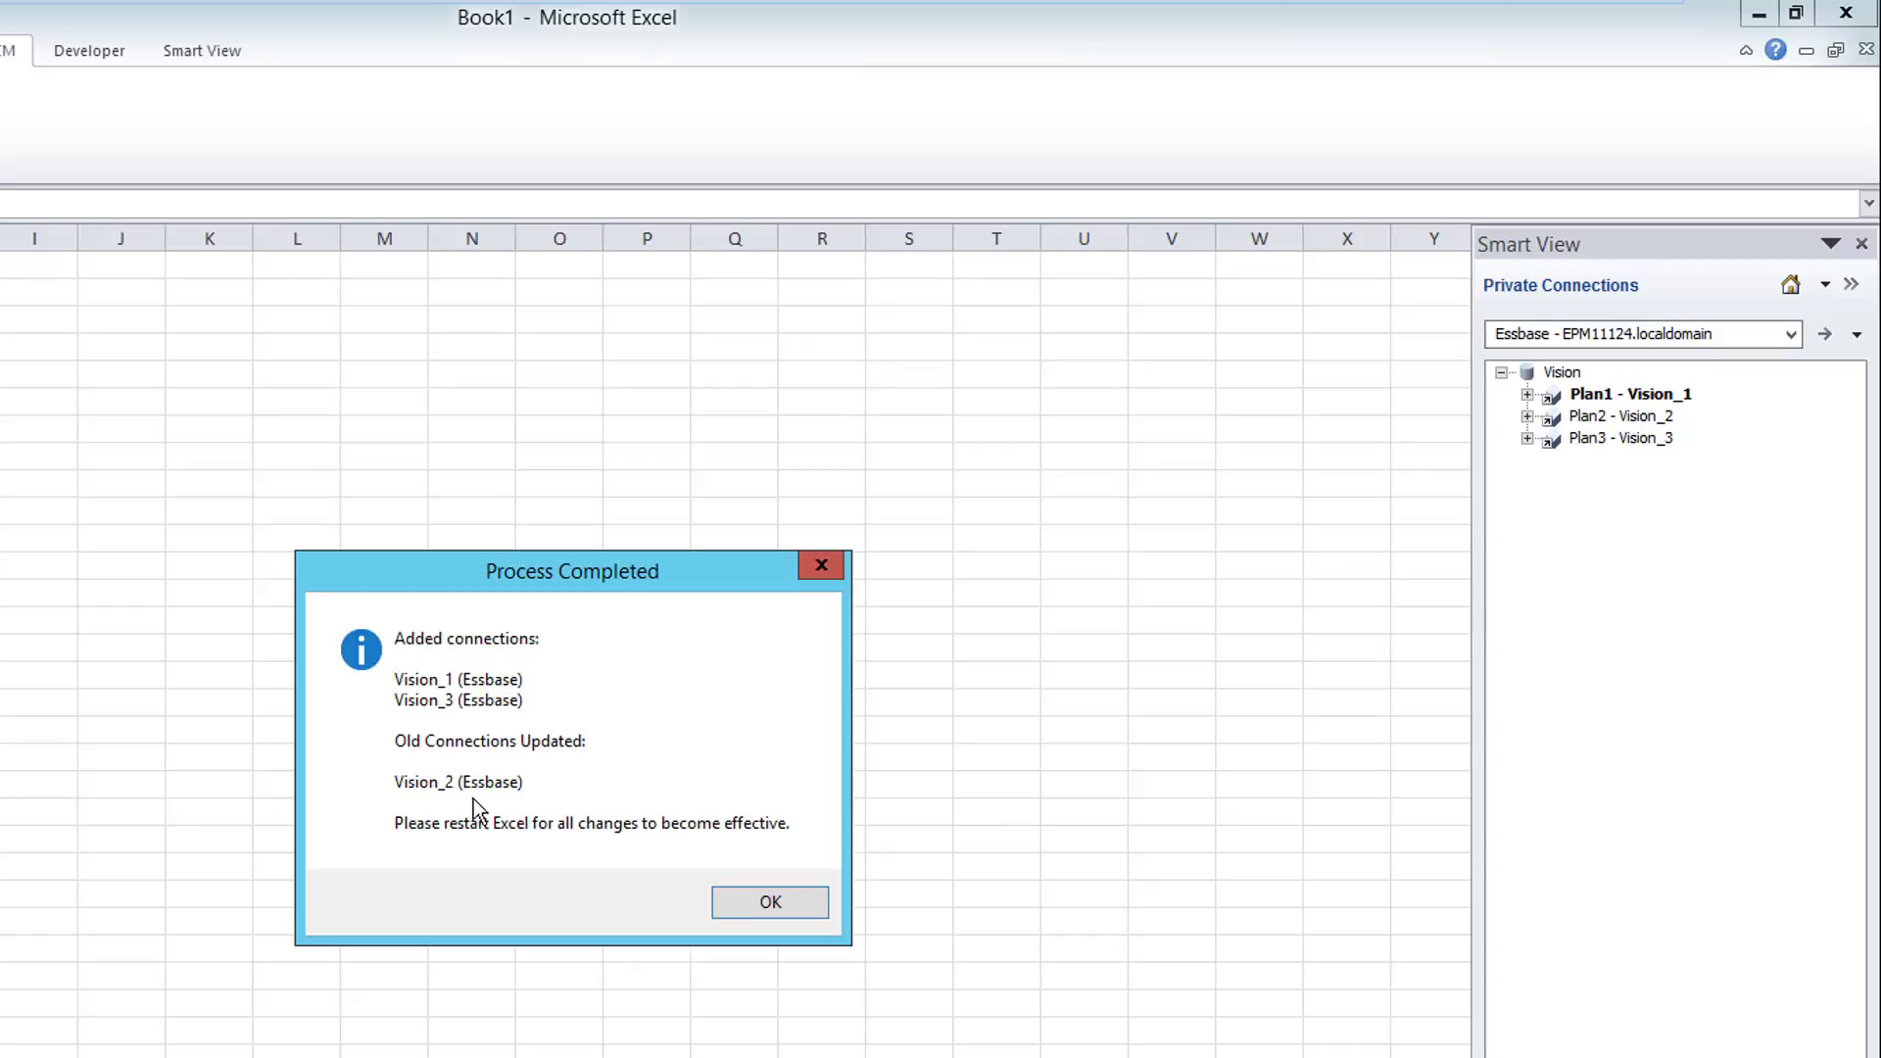
left_click(772, 903)
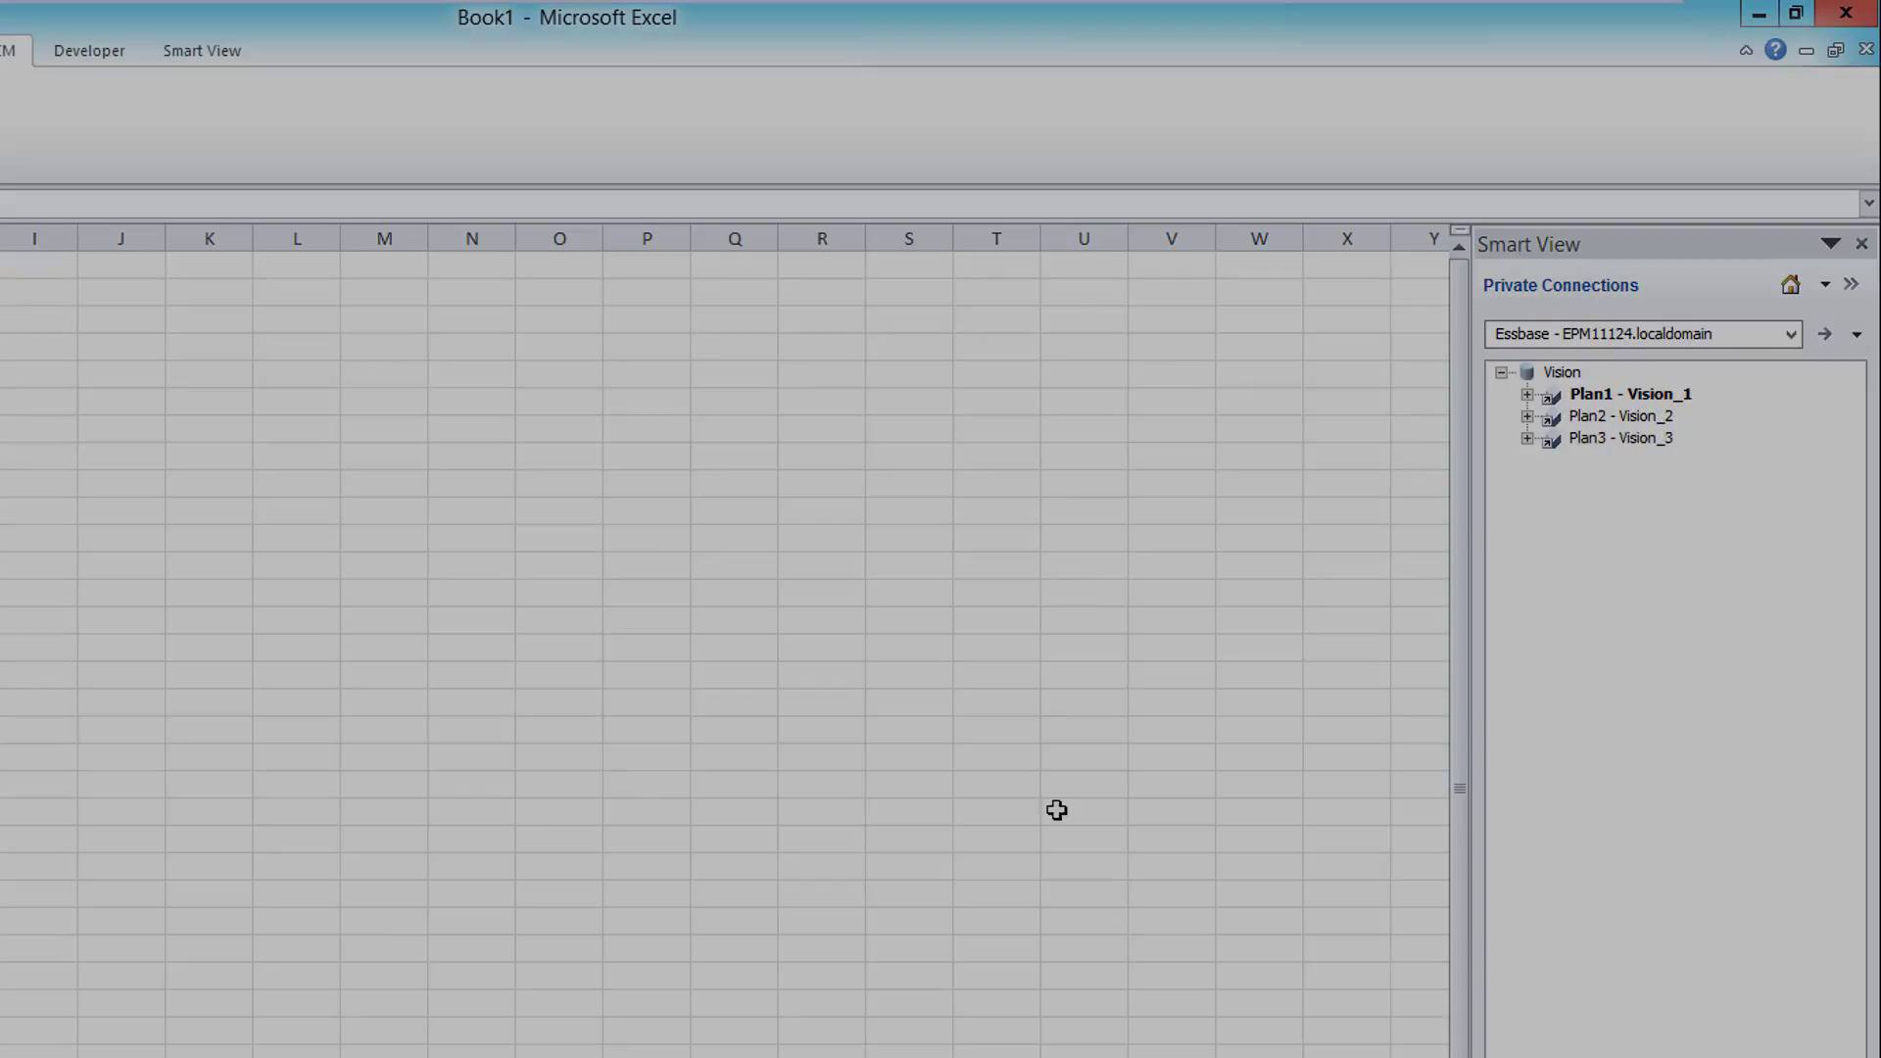